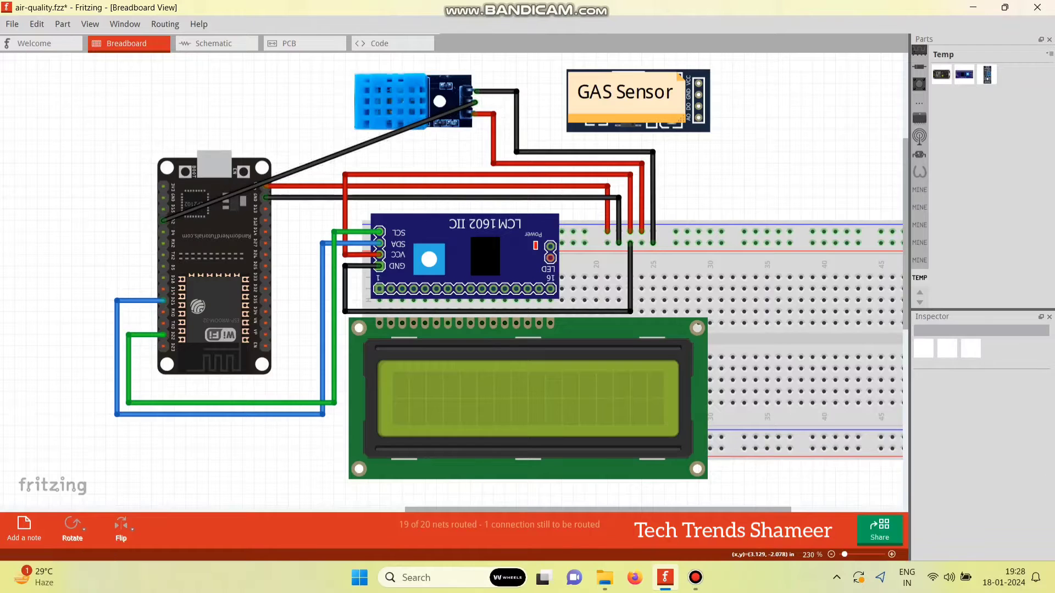
Route the temperature sensor's data wire around the ESP32 board to pin D2 with right-angled bends and colour it orange
drag(455, 110, 505, 151)
drag(505, 106, 505, 102)
drag(335, 186, 140, 140)
drag(95, 187, 129, 220)
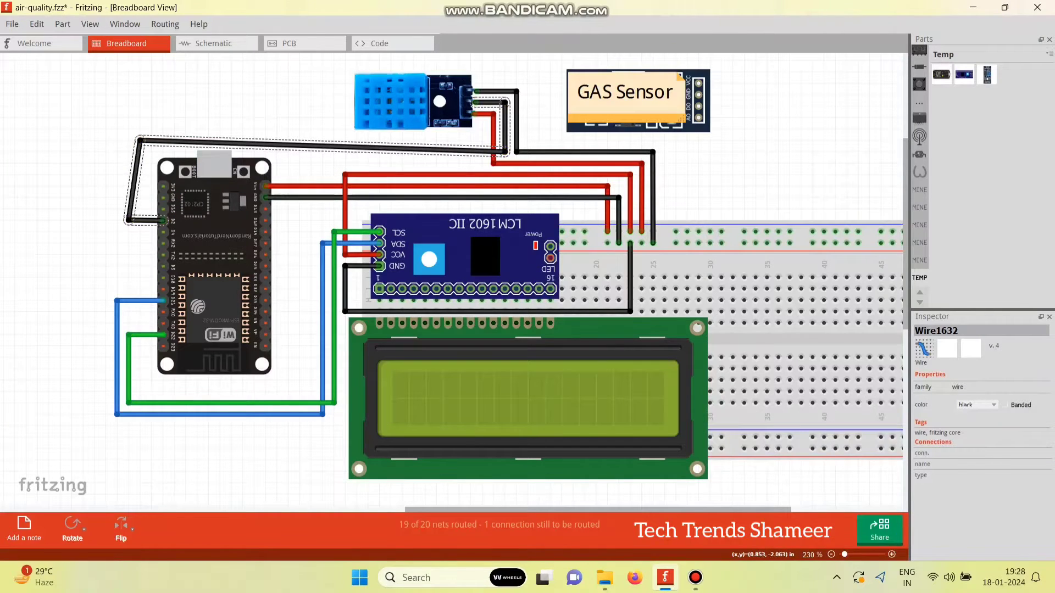
drag(140, 140, 128, 151)
right_click(147, 151)
mouse_move(176, 170)
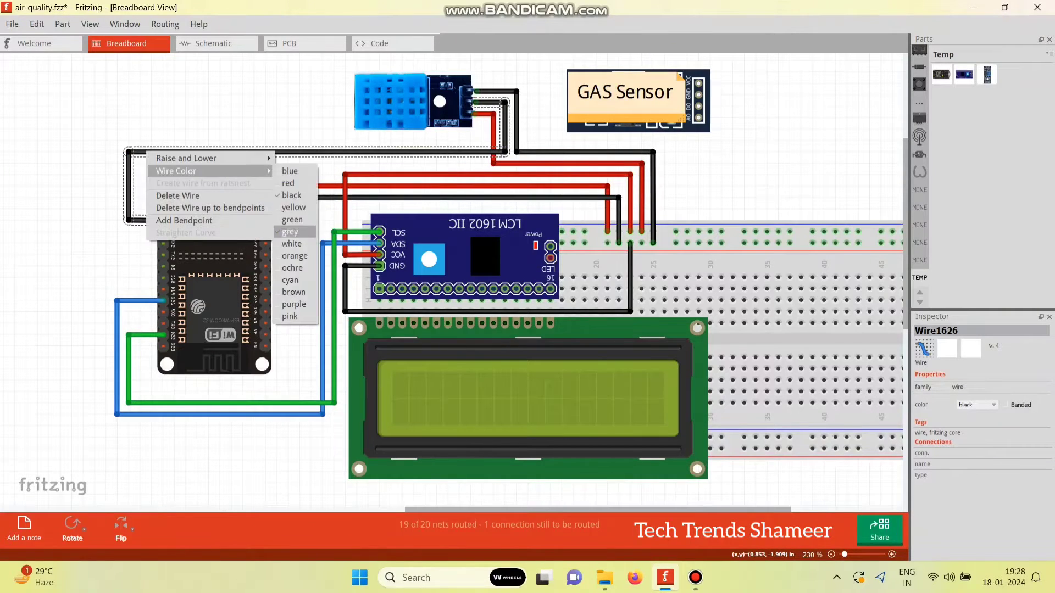
click(295, 256)
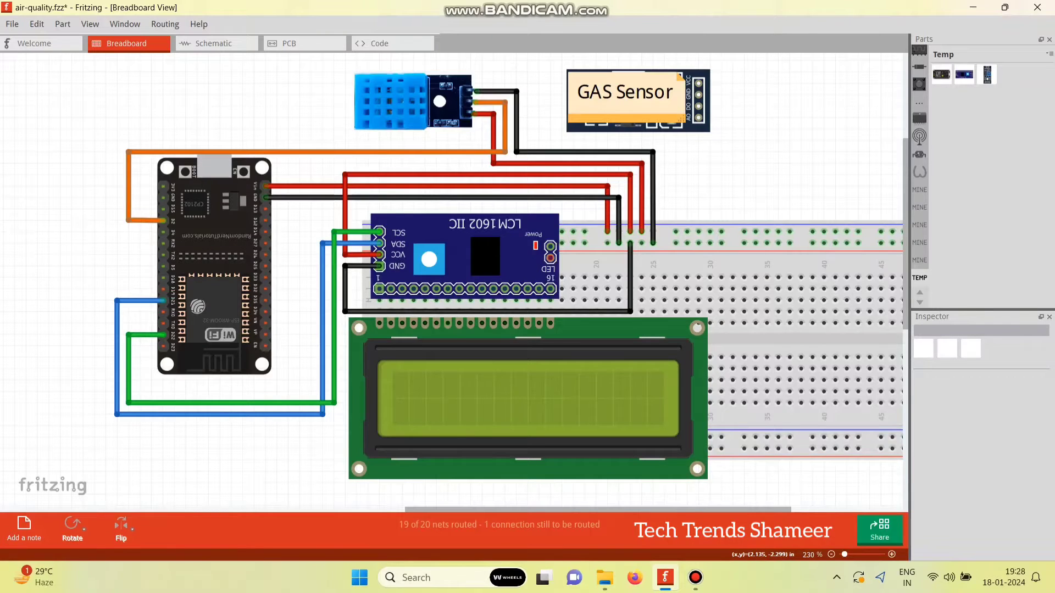
Wire the gas sensor's VCC pin to the breadboard rail row holding the other red wires, with right-angled bends, and colour it red
drag(698, 83, 675, 232)
drag(690, 138, 744, 83)
drag(722, 132, 756, 197)
drag(691, 225, 675, 209)
key(Caps_Lock)
drag(755, 198, 744, 209)
click(767, 139)
right_click(745, 152)
mouse_move(802, 173)
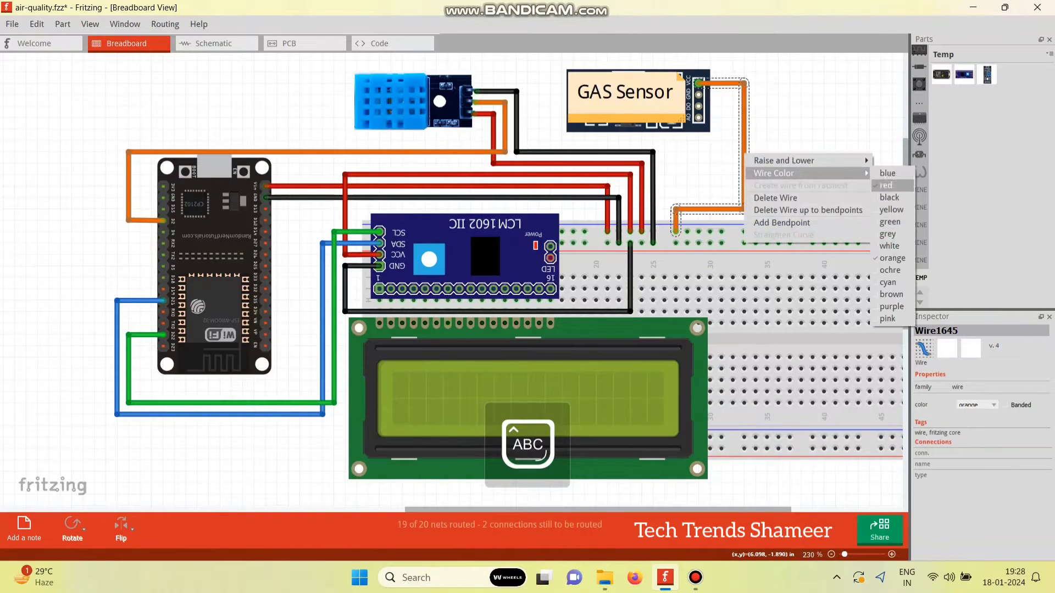
click(887, 185)
Wire the gas sensor's GND pin to the breadboard rail row holding the other black wires, with right-angled bends, and colour it black
drag(698, 94, 698, 243)
drag(698, 141, 756, 95)
click(781, 147)
drag(732, 157, 756, 198)
key(Caps_Lock)
click(756, 210)
key(Caps_Lock)
click(755, 209)
right_click(727, 197)
mouse_move(769, 216)
click(870, 241)
click(808, 112)
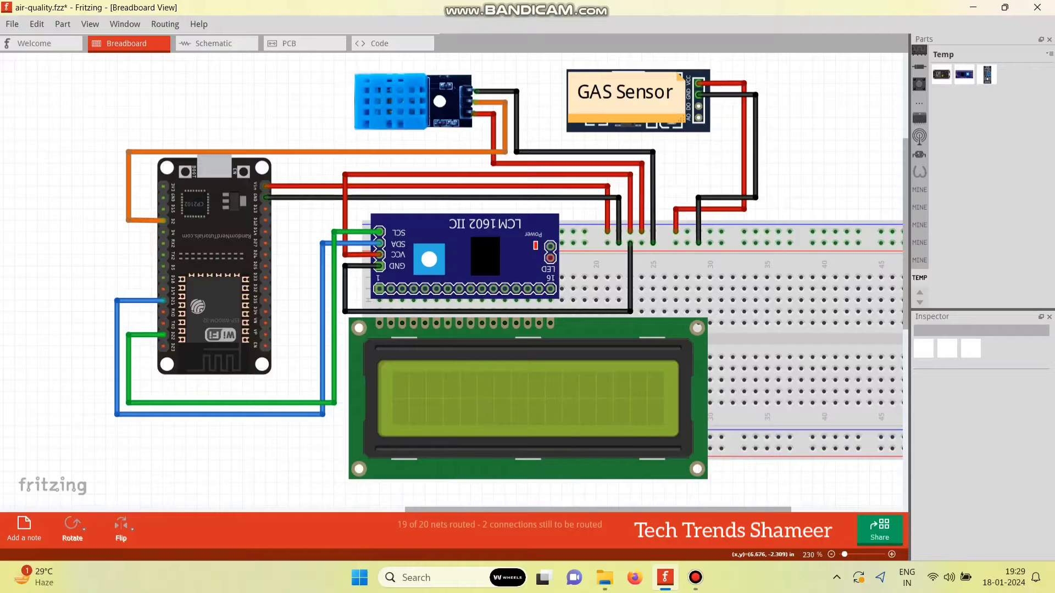
Connect the gas sensor's AO pin to the ESP32's D32 pin with an ochre wire routed between the adapter board and the LCD
scroll(264, 289, up, 1)
drag(747, 98, 268, 288)
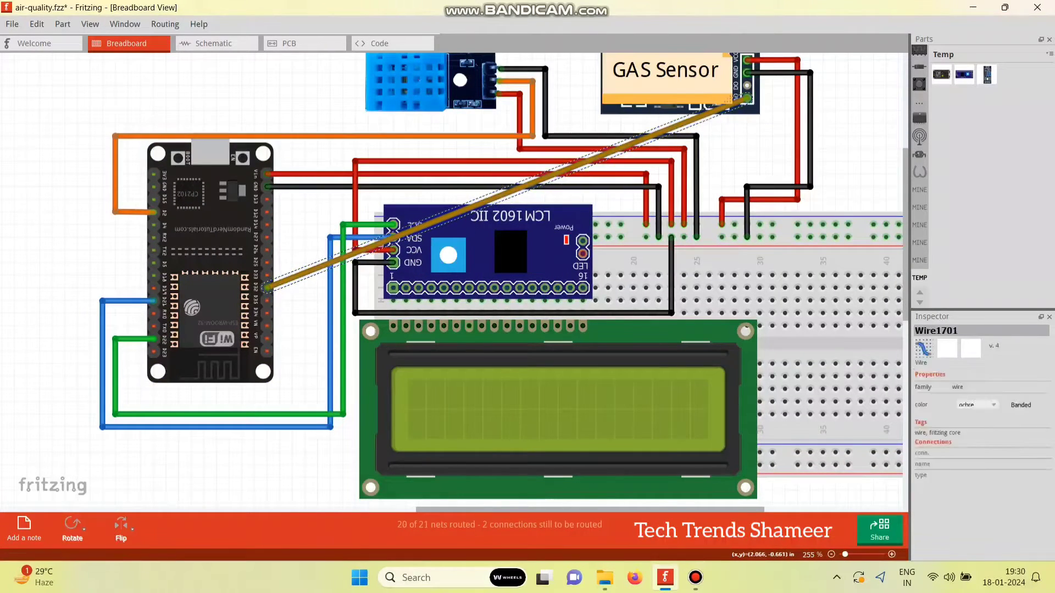
drag(730, 105, 785, 98)
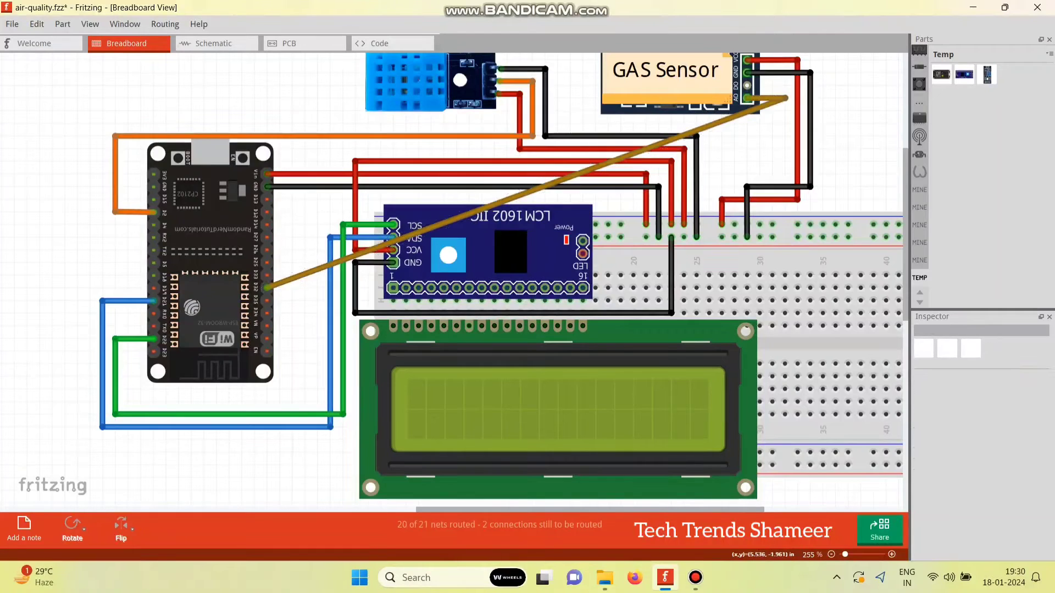
drag(718, 122, 786, 301)
drag(308, 289, 292, 301)
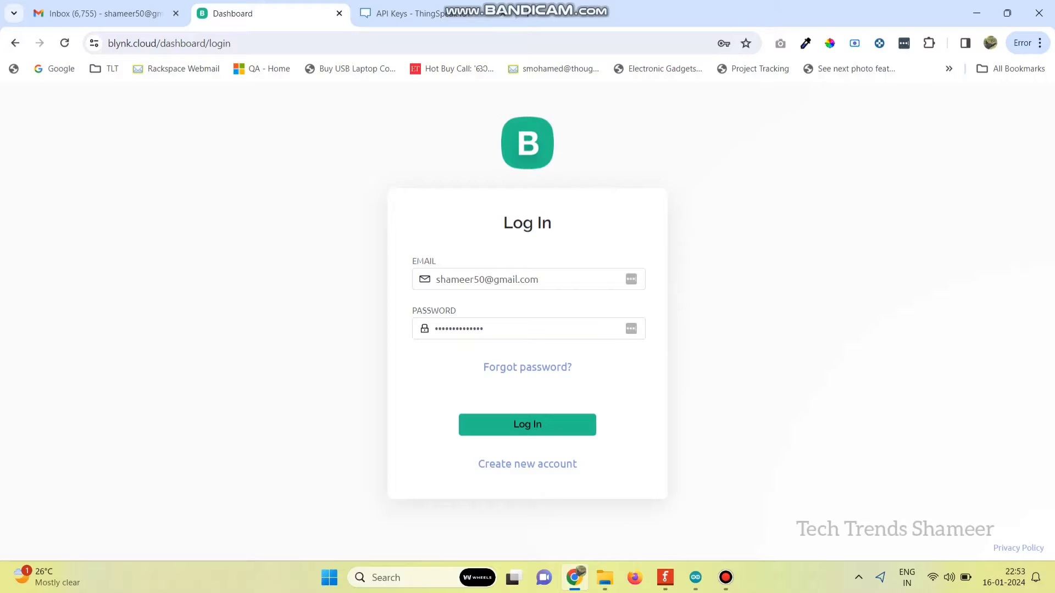
Switch to Blynk Cloud in the browser, log in with the prefilled credentials and open the Developer Zone templates
click(527, 424)
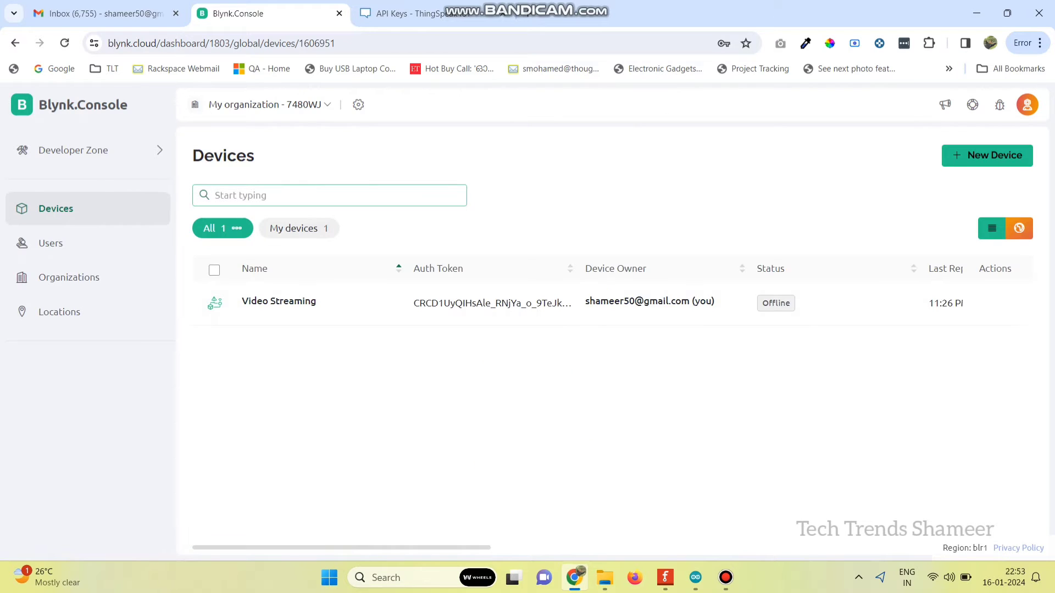
click(74, 150)
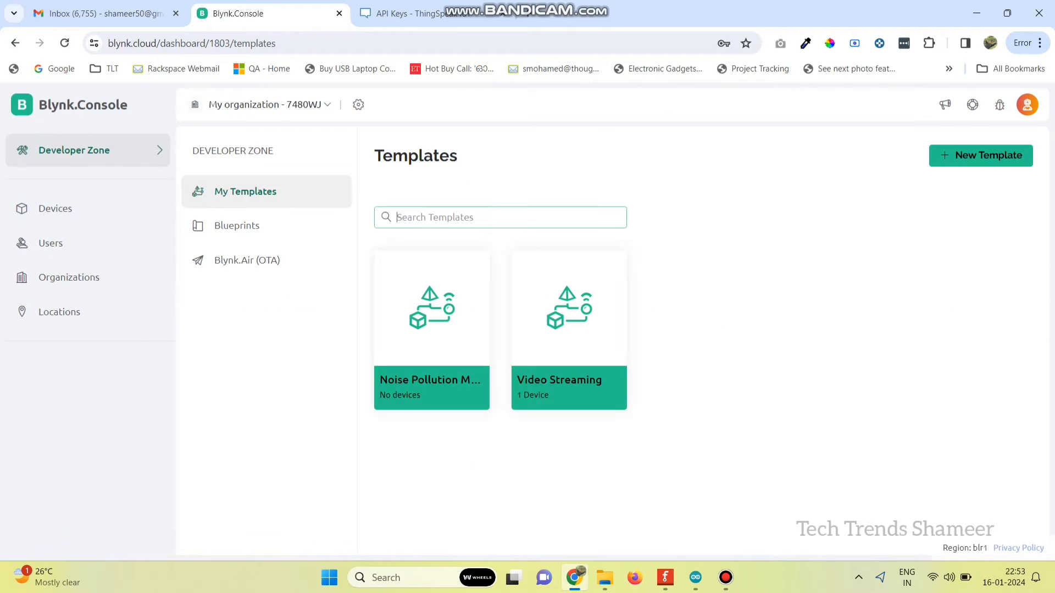
Create a new template named Air Quality Monitoring with ESP32 hardware and WiFi connection, leaving the description empty
click(980, 155)
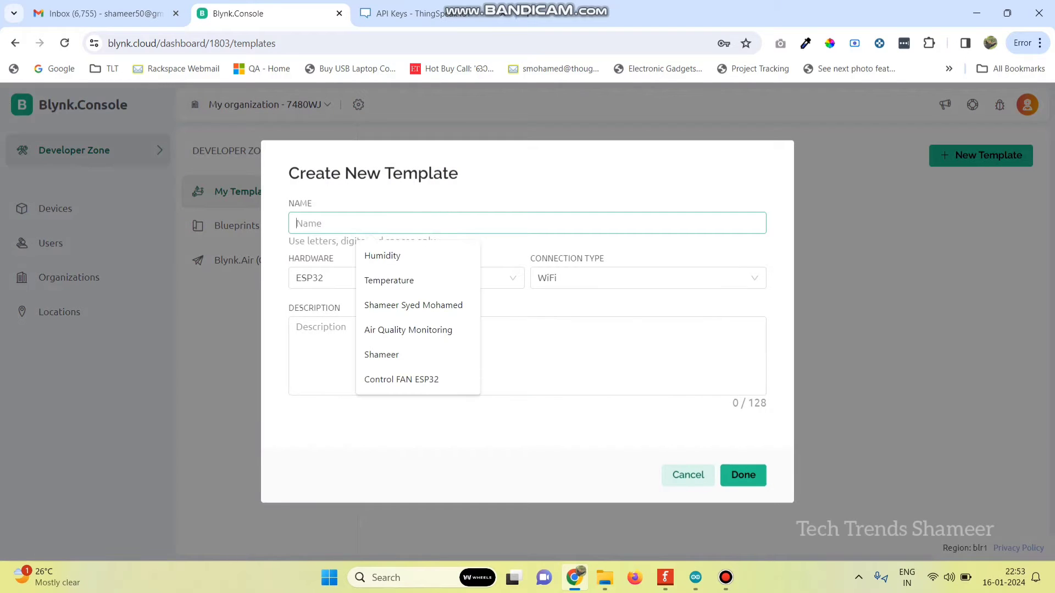
text(Air Q)
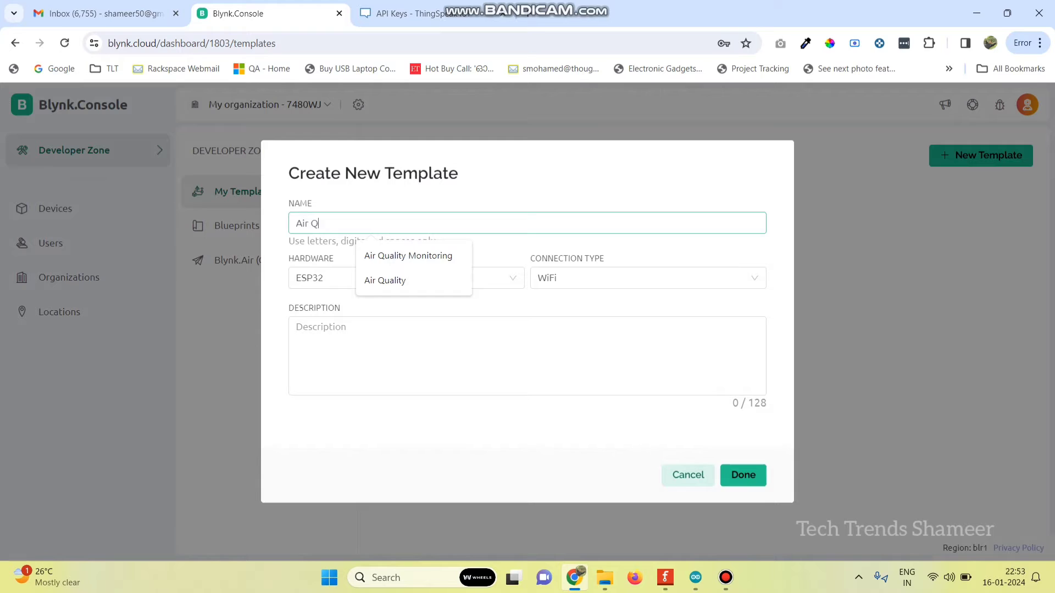
text(uality Monitorin)
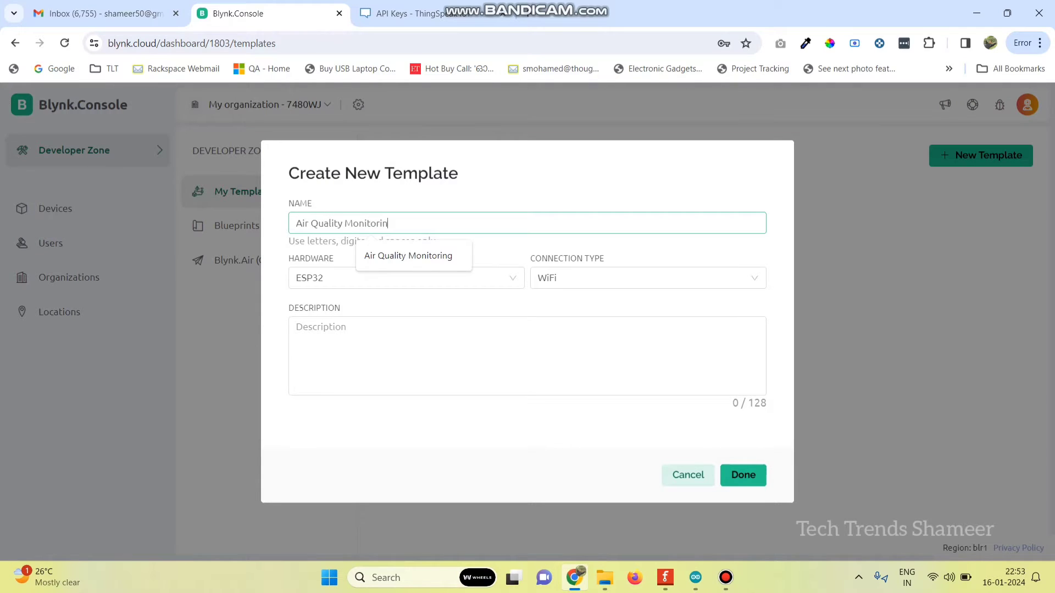
text(g)
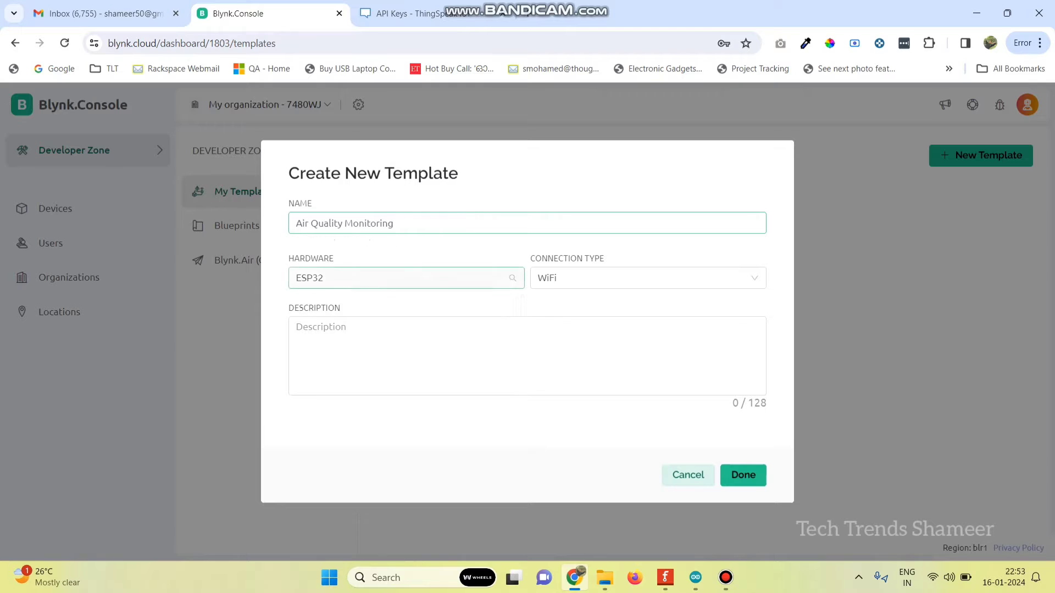
click(407, 278)
click(407, 349)
click(538, 278)
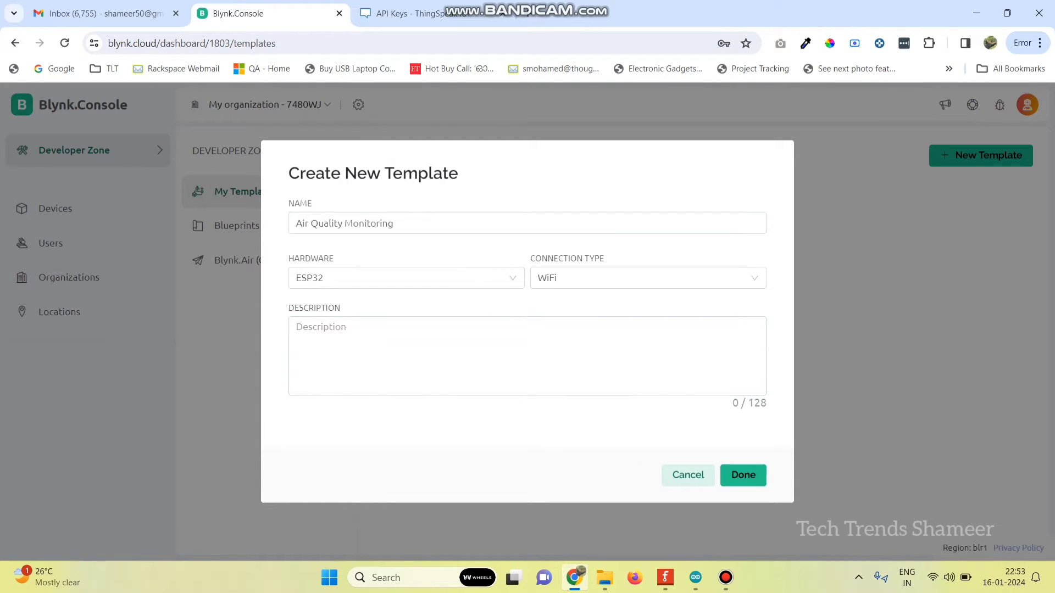
key(Tab)
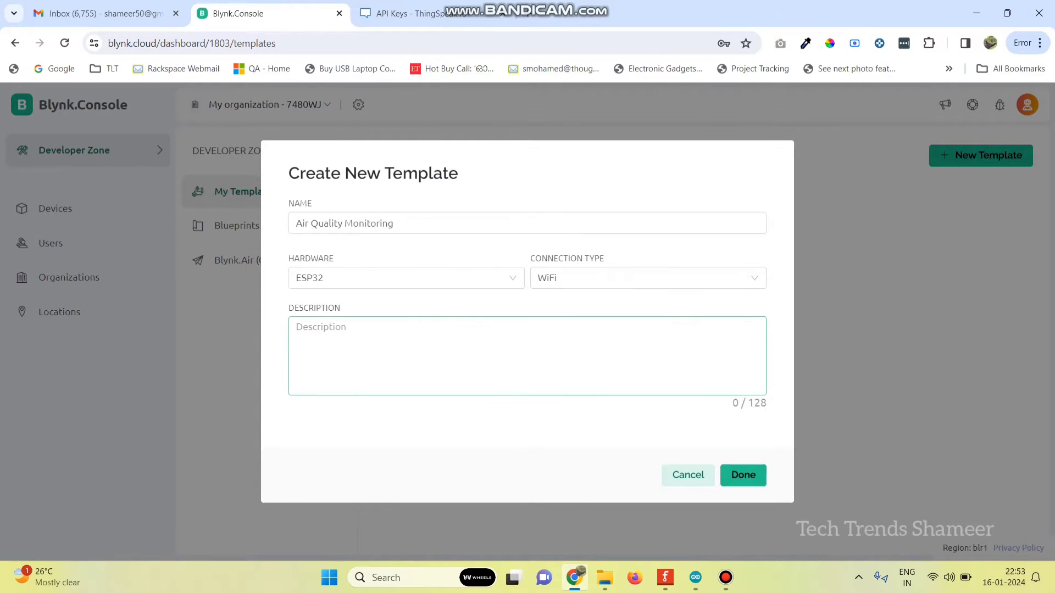
click(744, 475)
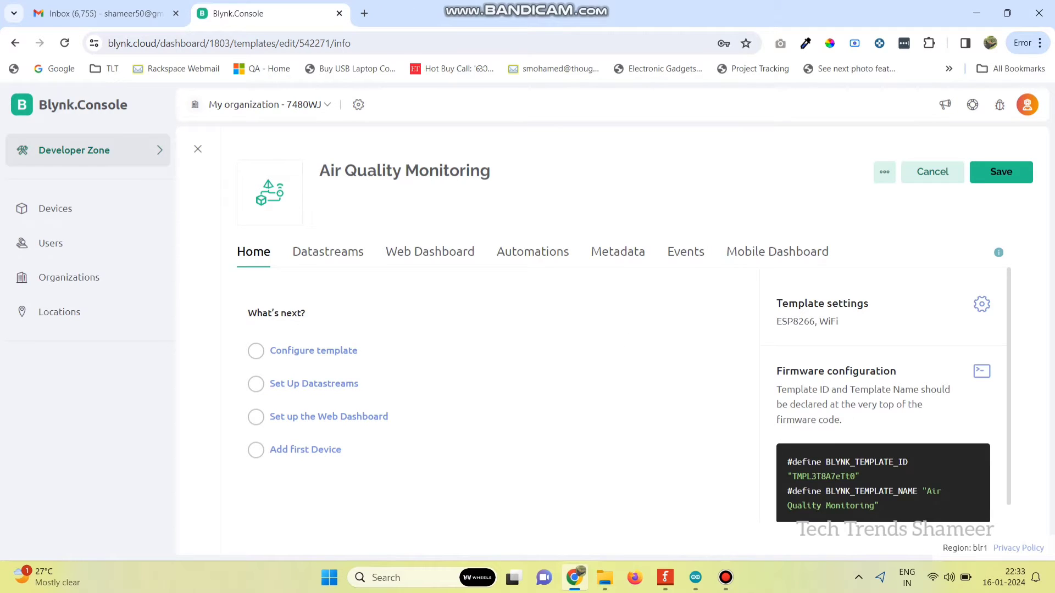
Start a virtual pin datastream in the Air Quality Monitoring template, named Temperature and using pin V0
click(328, 252)
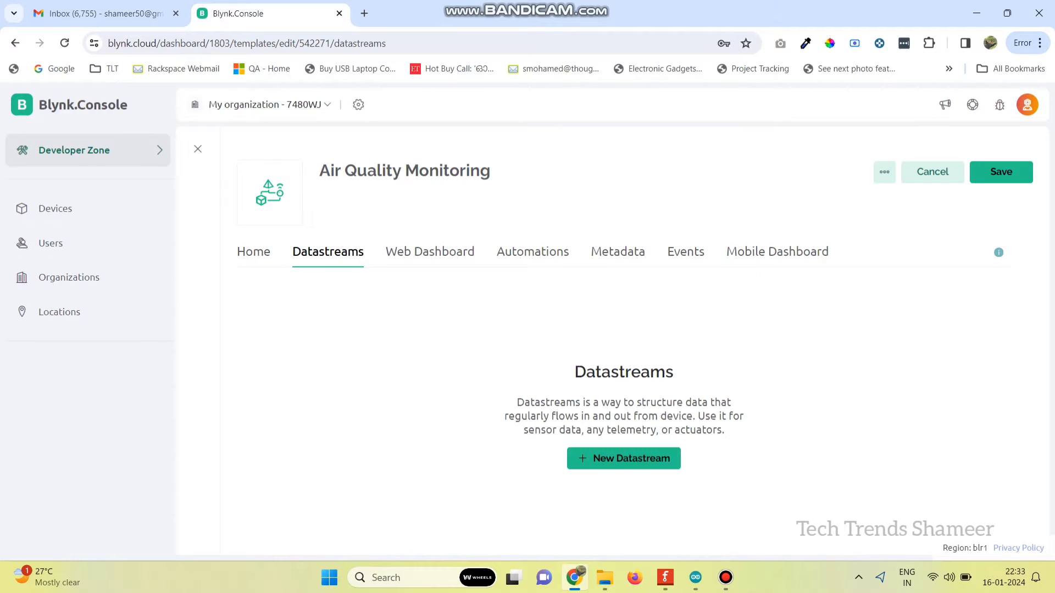
click(623, 459)
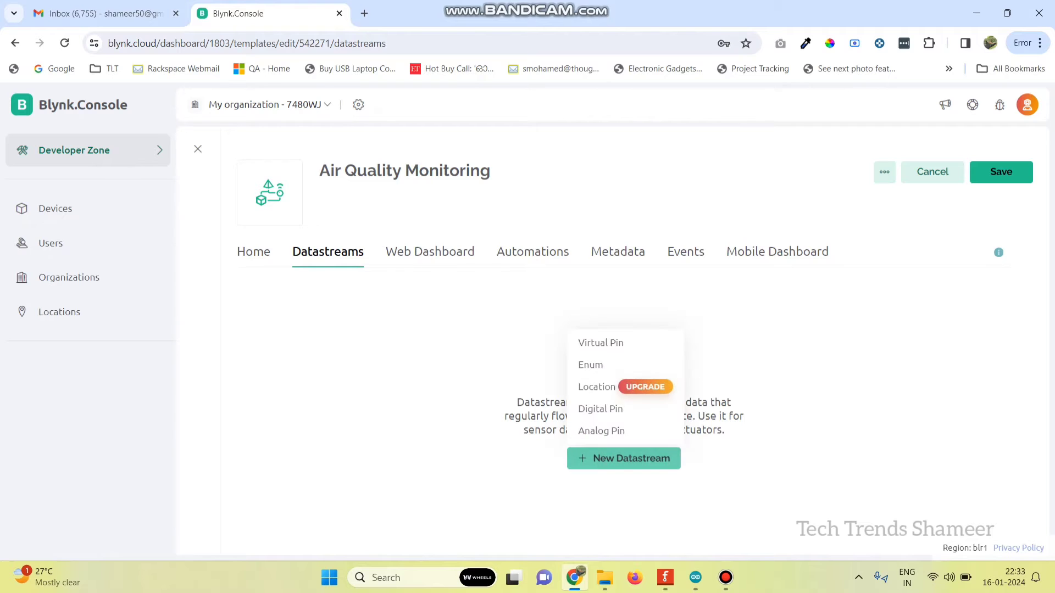
click(600, 342)
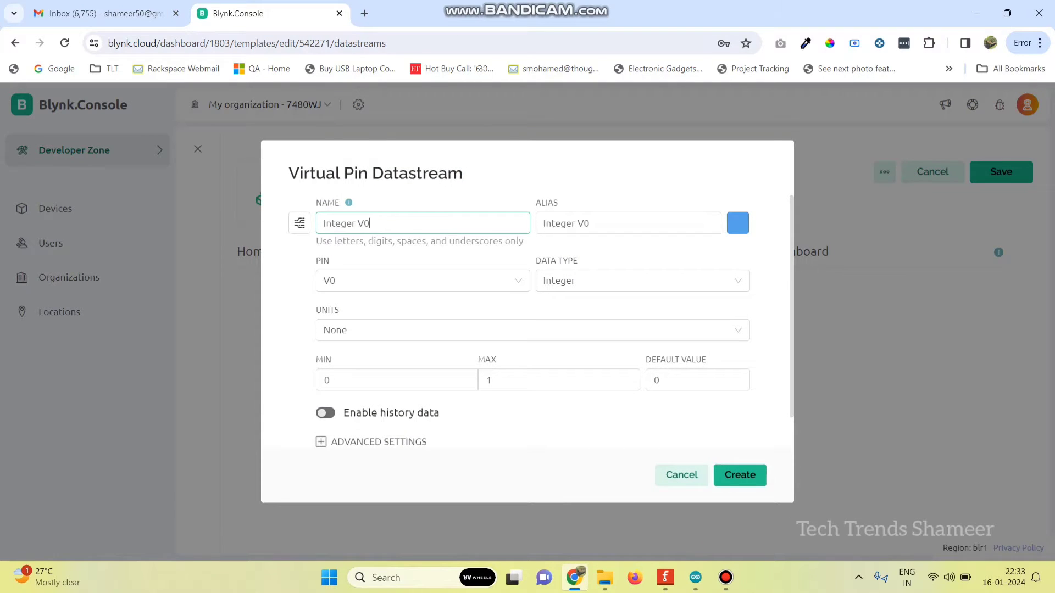
key(ctrl+shift+Left)
key(ctrl+shift+Left)
text(Temperature)
click(423, 281)
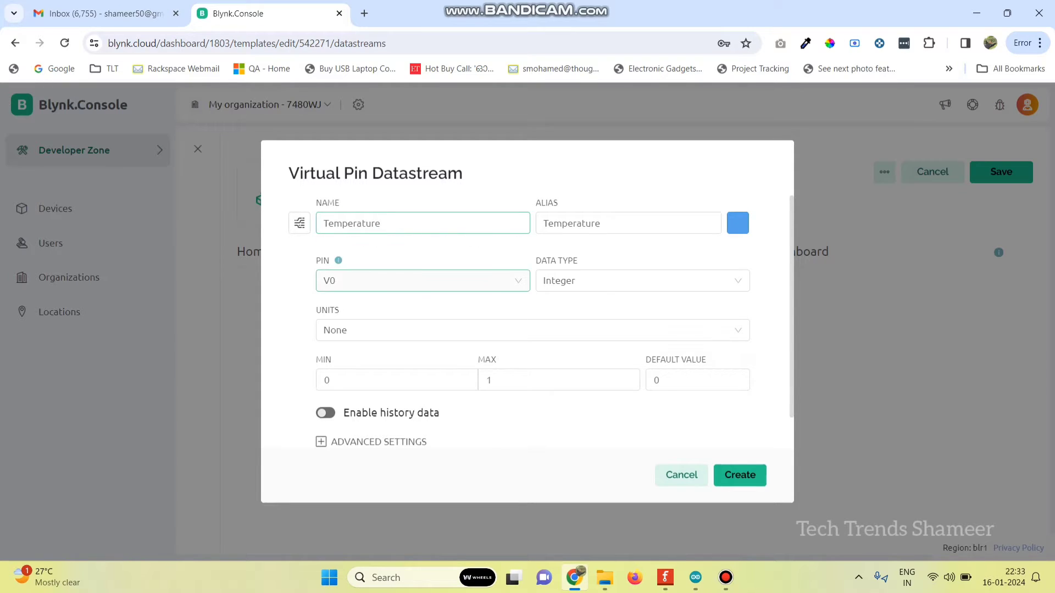
click(324, 281)
key(Tab)
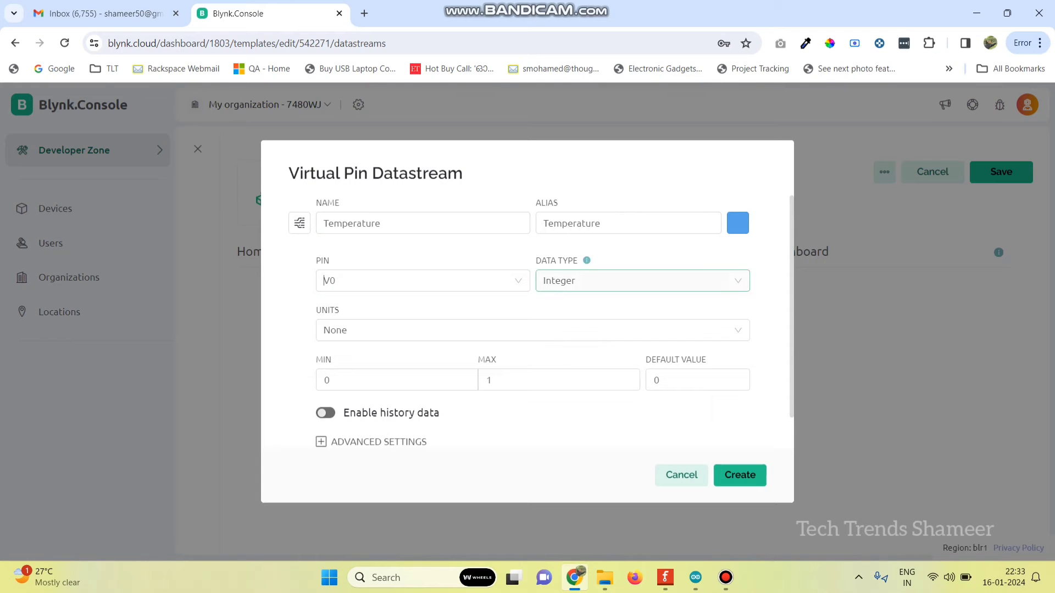
Set the Temperature datastream's data type to Double, units to Celsius, °C and maximum to 100, and create it
click(642, 281)
click(582, 329)
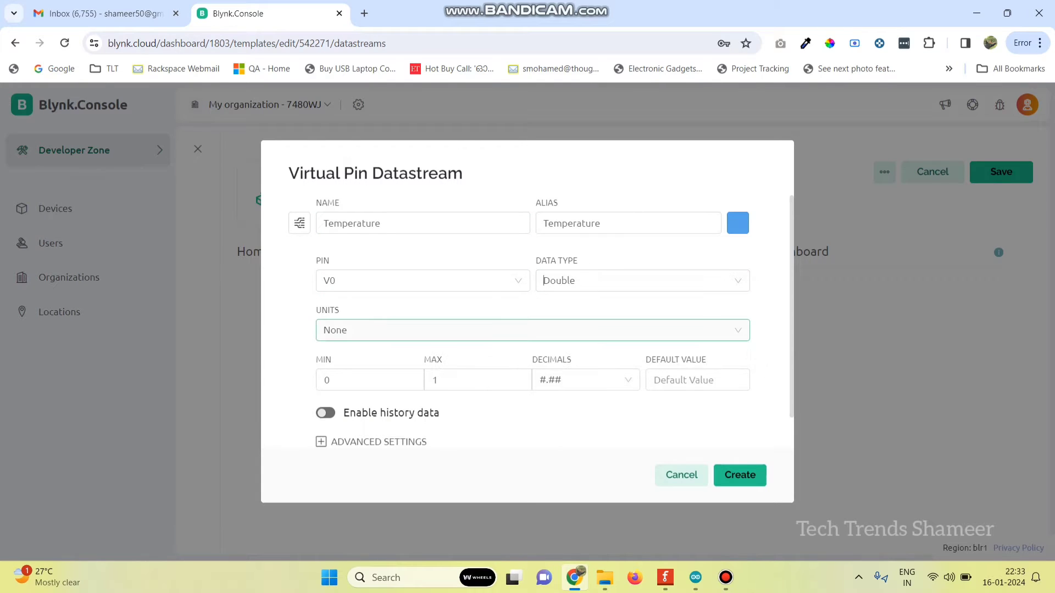
key(Down)
text(cel)
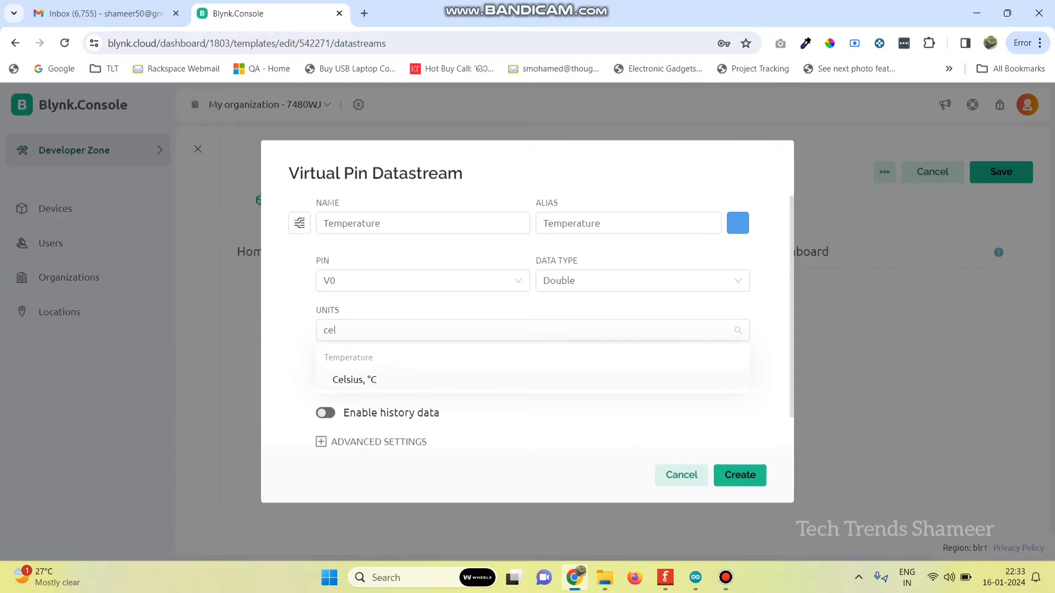
click(355, 379)
click(471, 380)
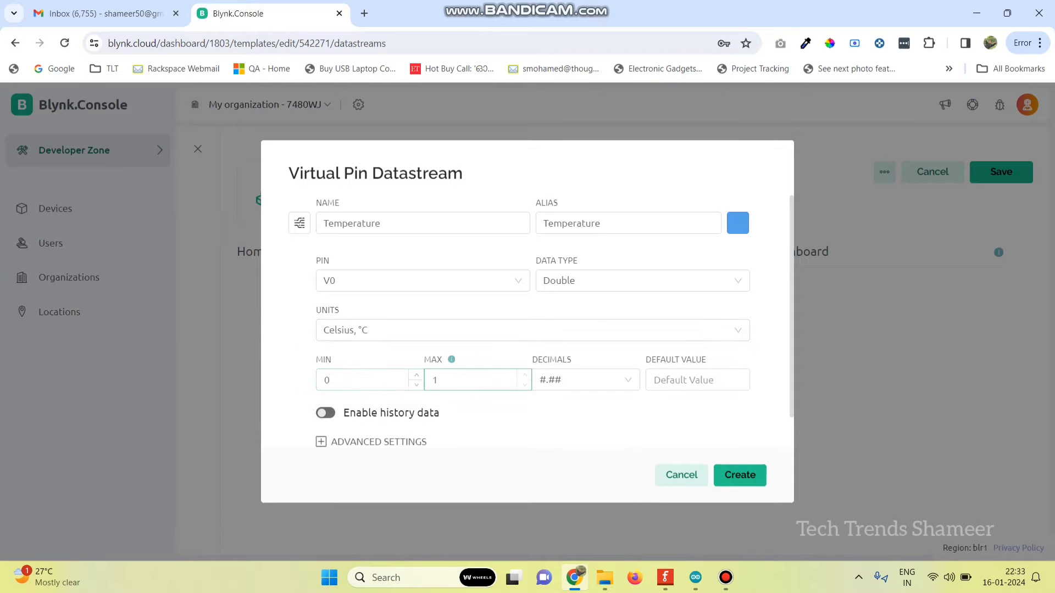
text(00)
click(739, 476)
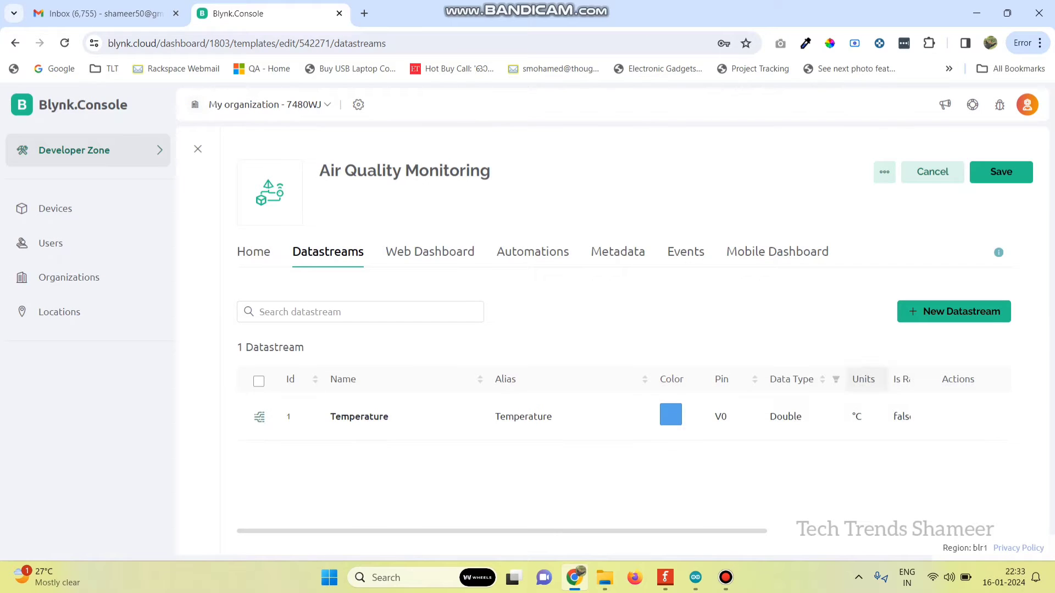
Start another virtual pin datastream named Humidity on pin V1
click(953, 311)
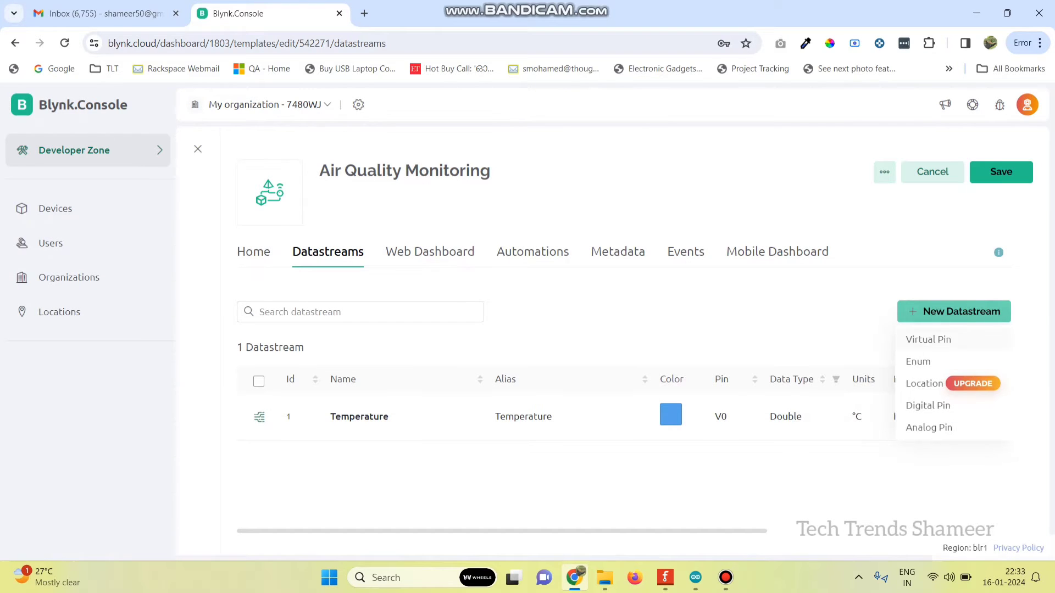
click(929, 339)
key(ctrl+shift+Left)
key(ctrl+shift+Left)
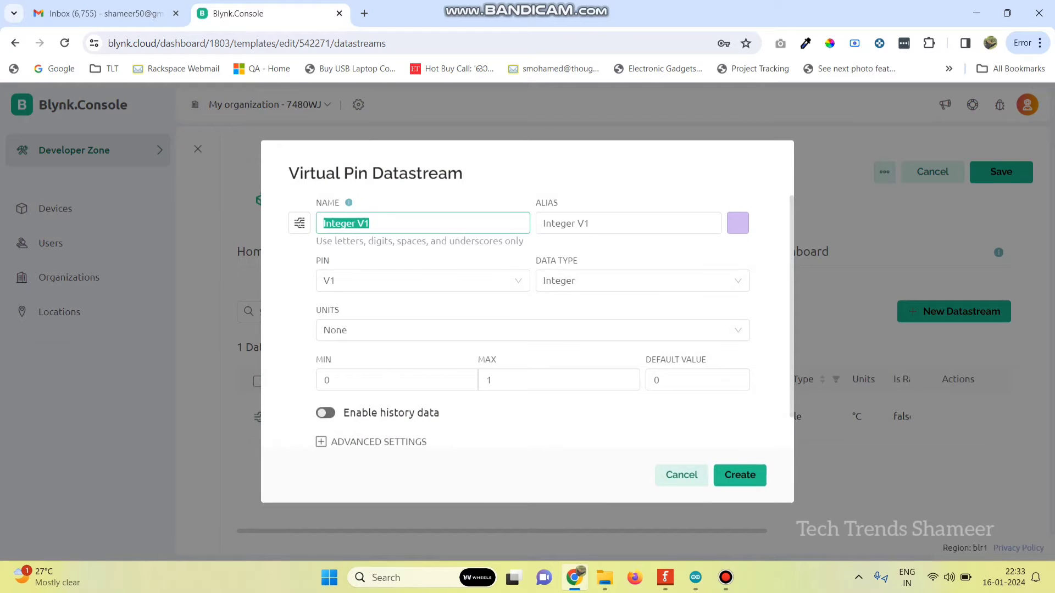
text(Humidity)
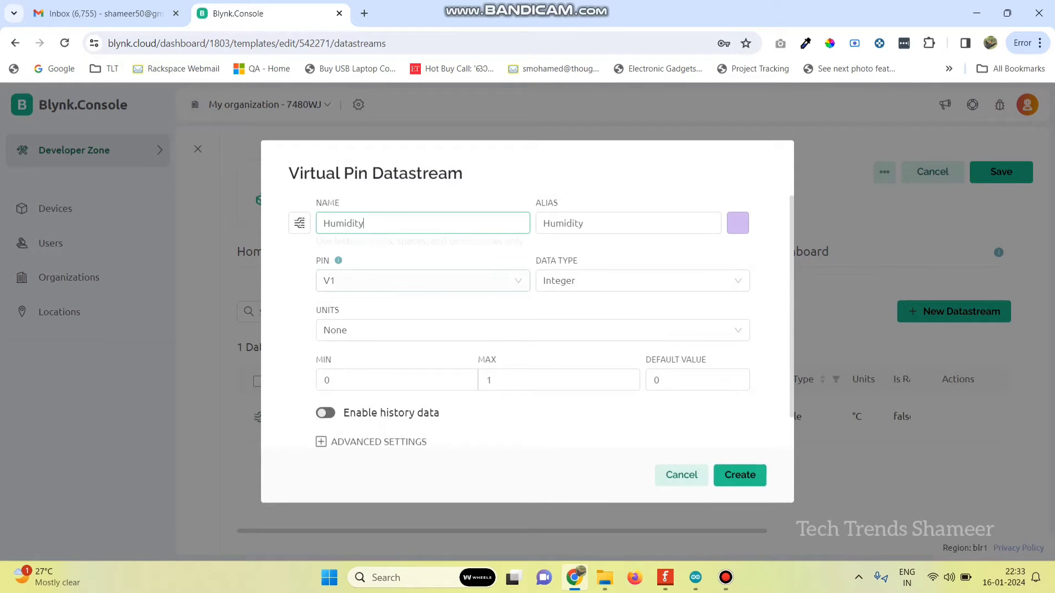
click(422, 281)
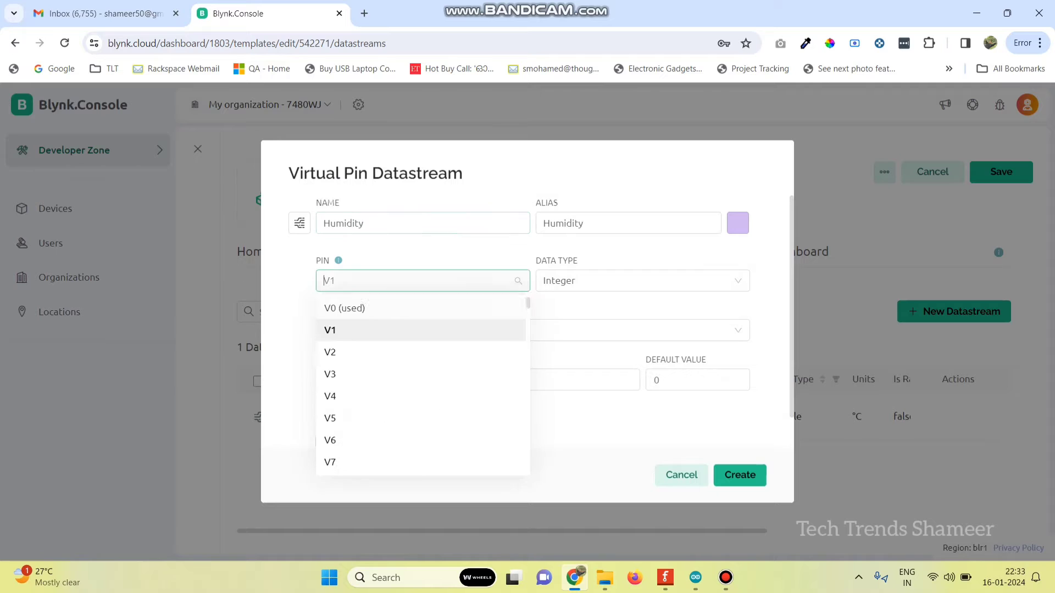
click(422, 330)
Set the Humidity datastream's data type to Double, units to Percentage, % and maximum to 100, and create it
key(Tab)
key(Down)
key(Down)
key(Return)
key(Tab)
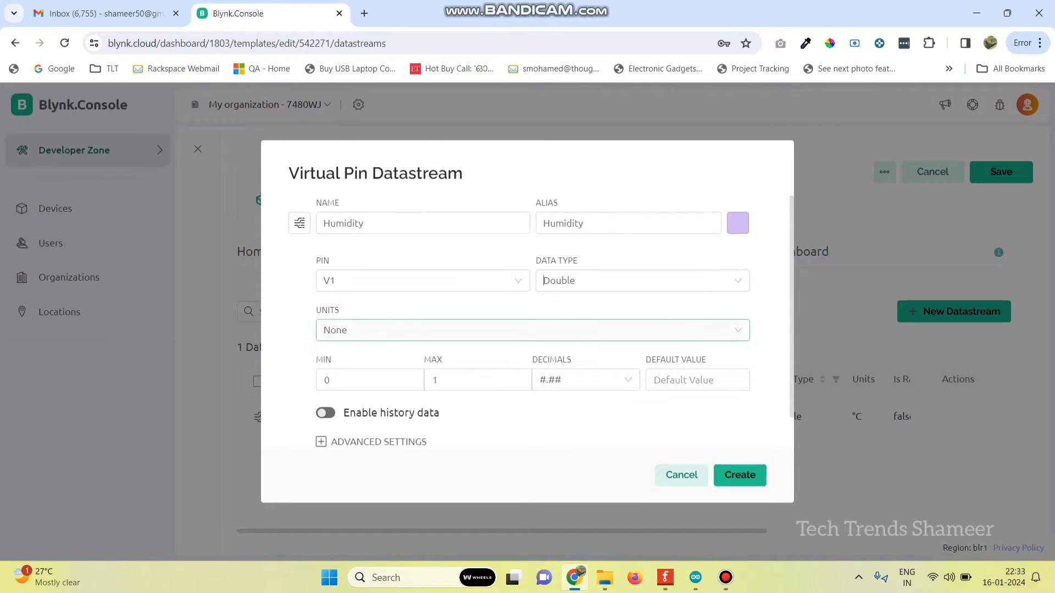
key(Down)
text(%)
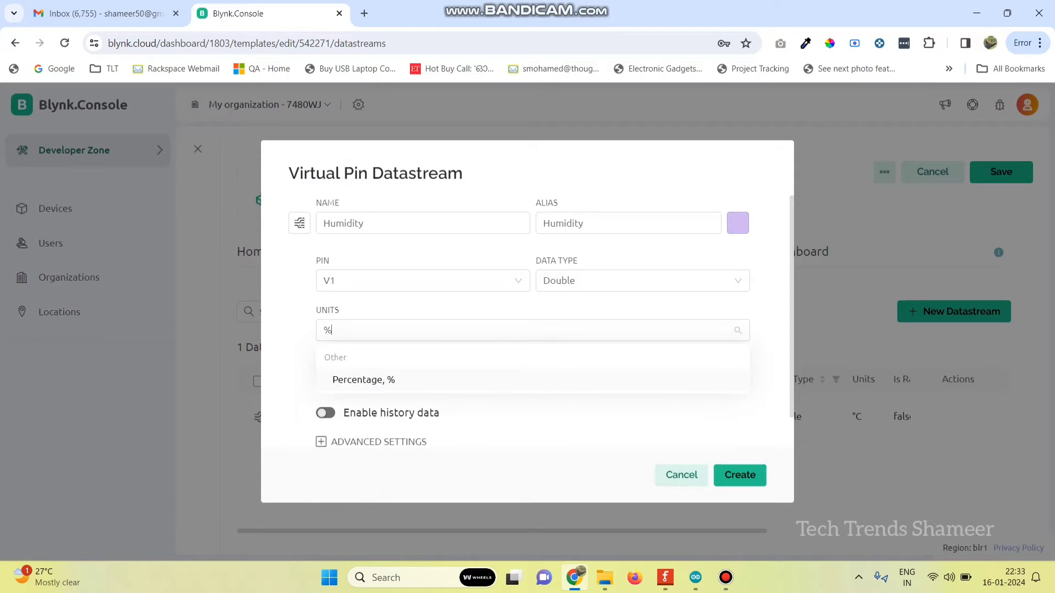
key(Return)
key(Tab)
key(Tab)
text(1)
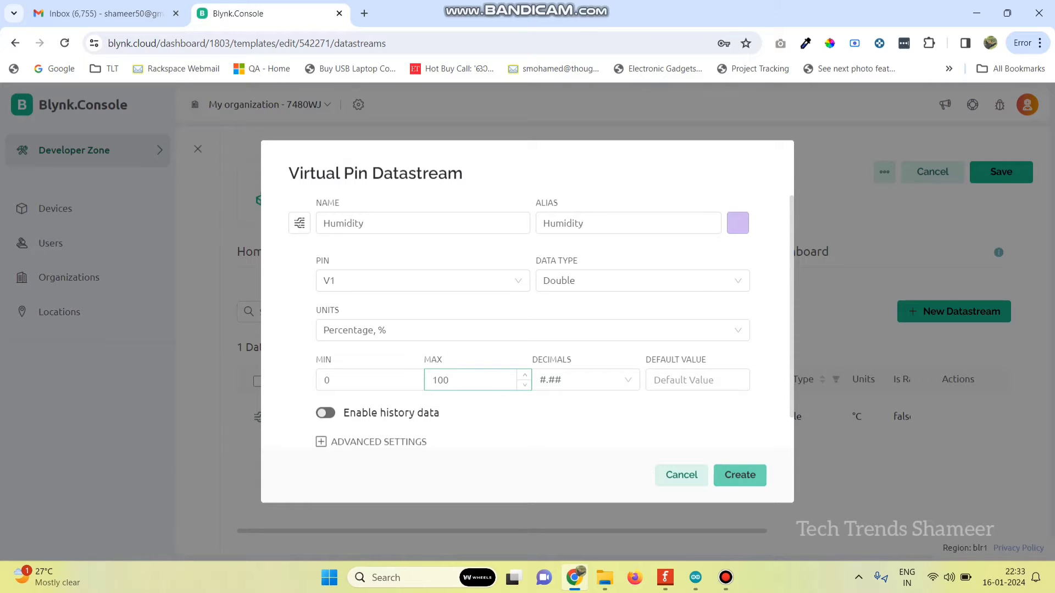
click(740, 475)
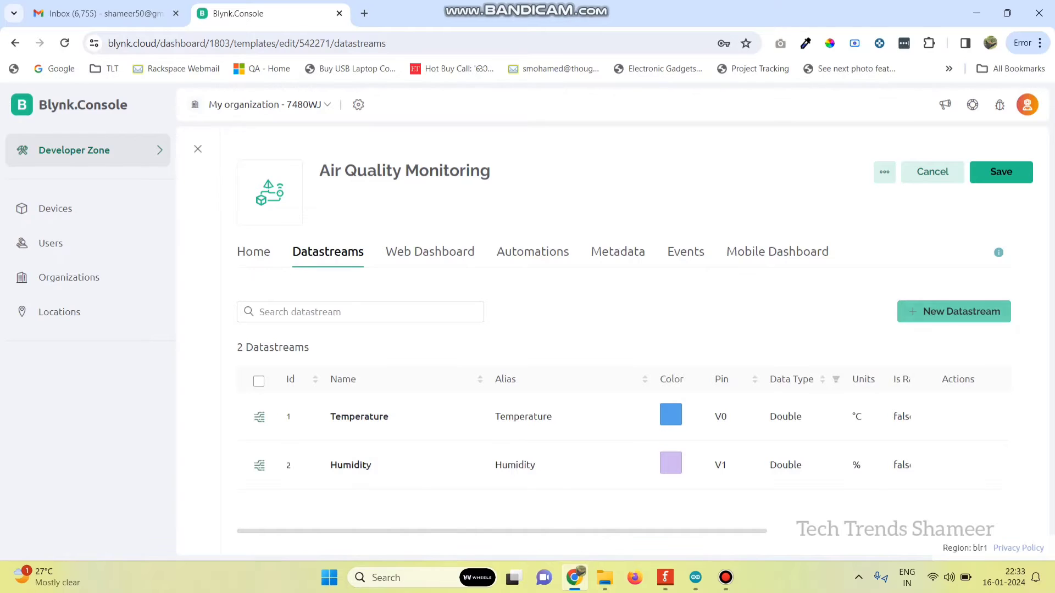
Start a third virtual pin datastream named Air Quality on pin V2
click(953, 311)
click(925, 339)
key(ctrl+shift+Left)
key(ctrl+shift+Left)
text(Air Quality)
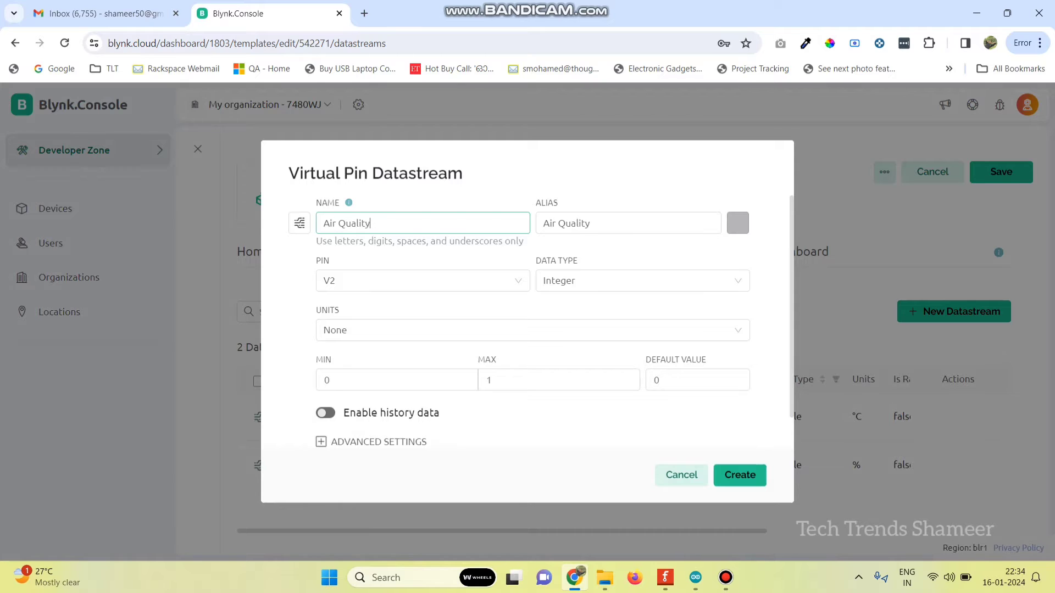
click(422, 281)
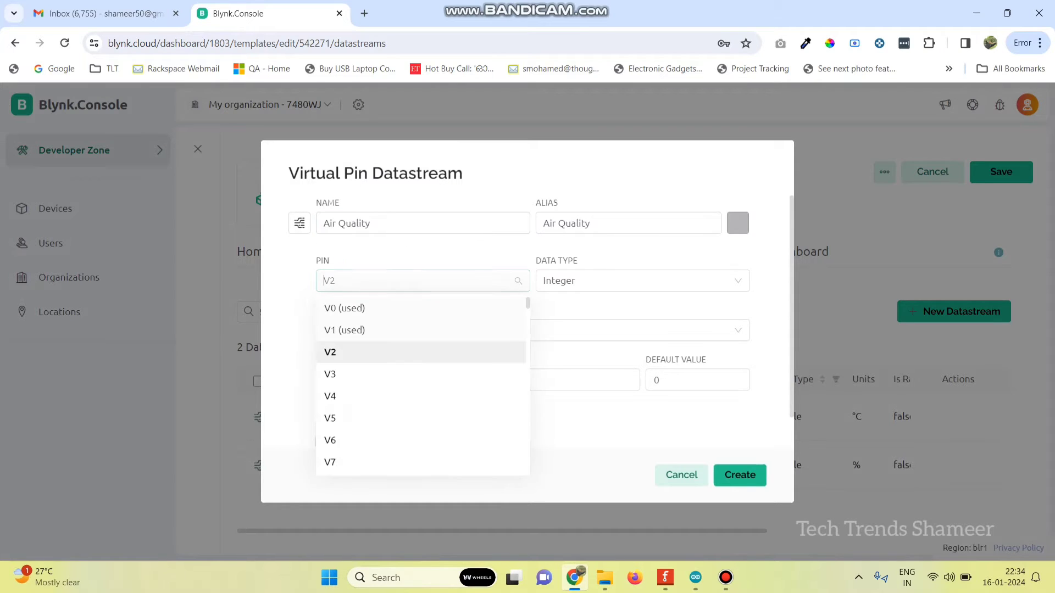
click(330, 352)
Set the Air Quality datastream's data type to Double, maximum to 1000 and units to Parts Per Million, ppm, and create it
click(642, 280)
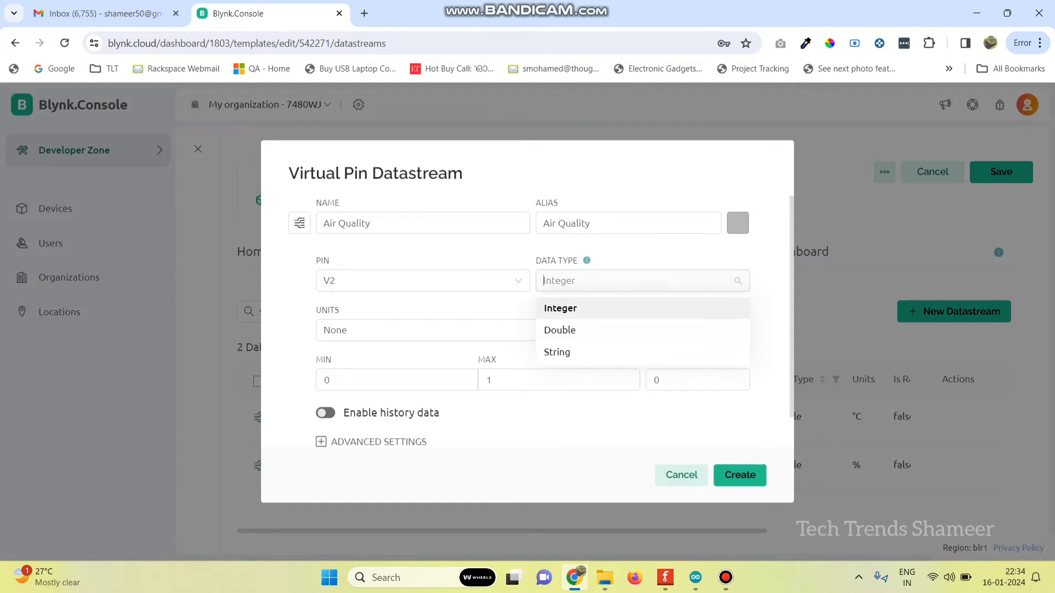
click(560, 330)
click(461, 380)
text(000)
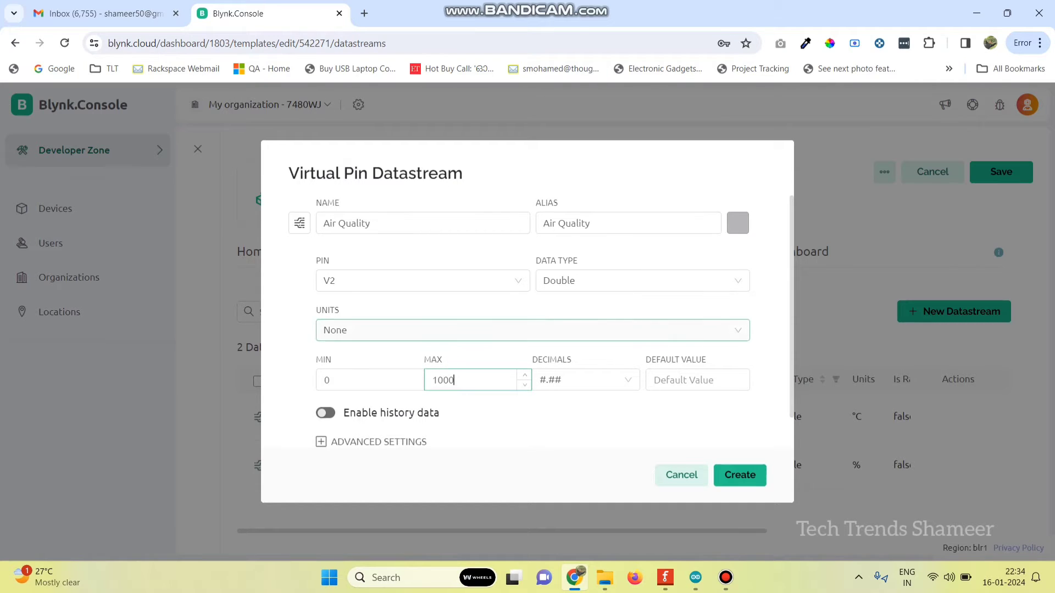
click(454, 330)
text(pp)
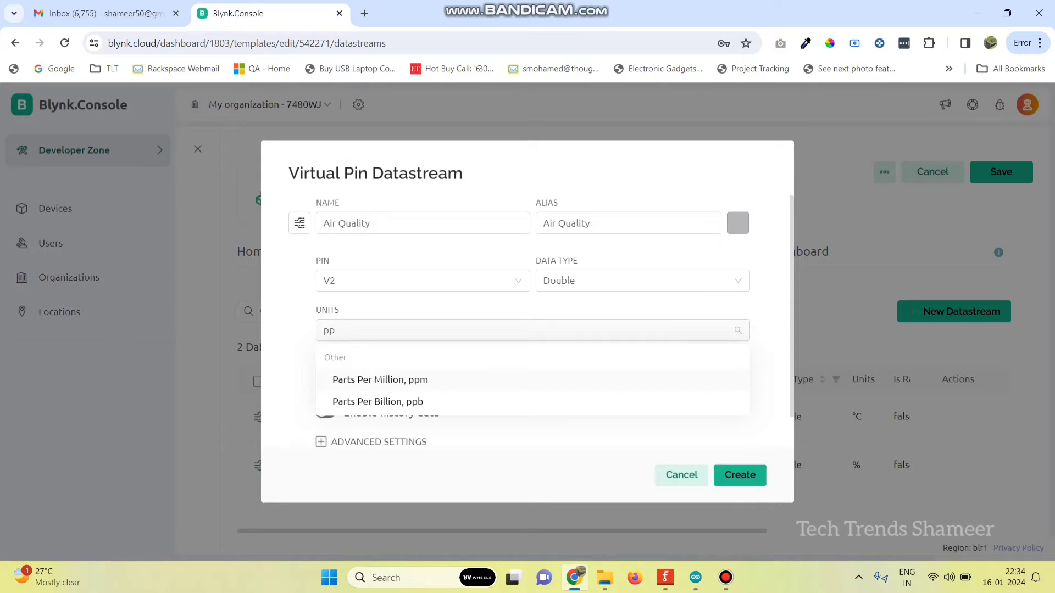
key(Down)
key(Return)
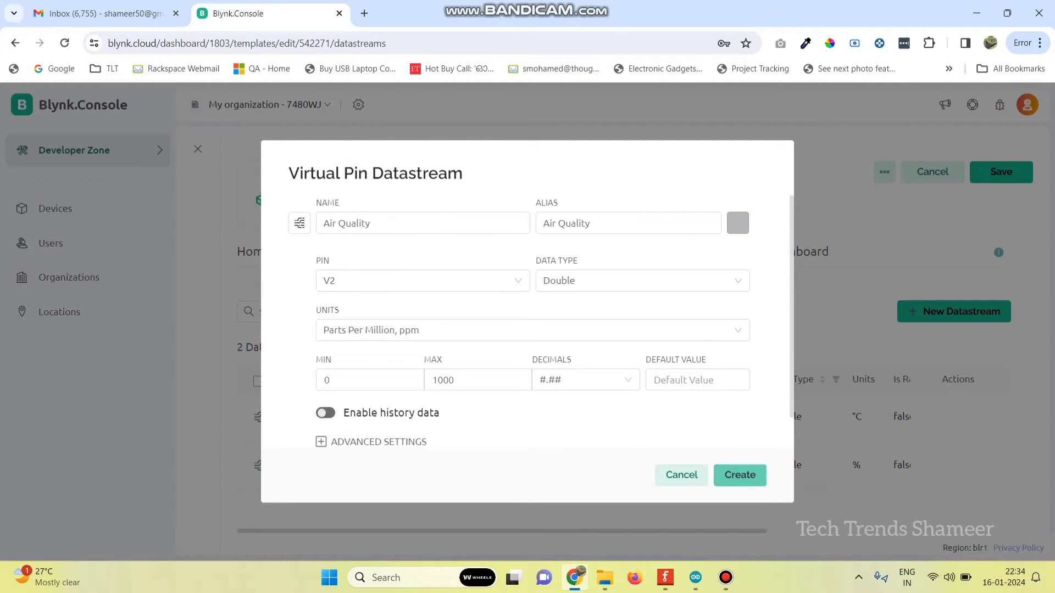
click(740, 476)
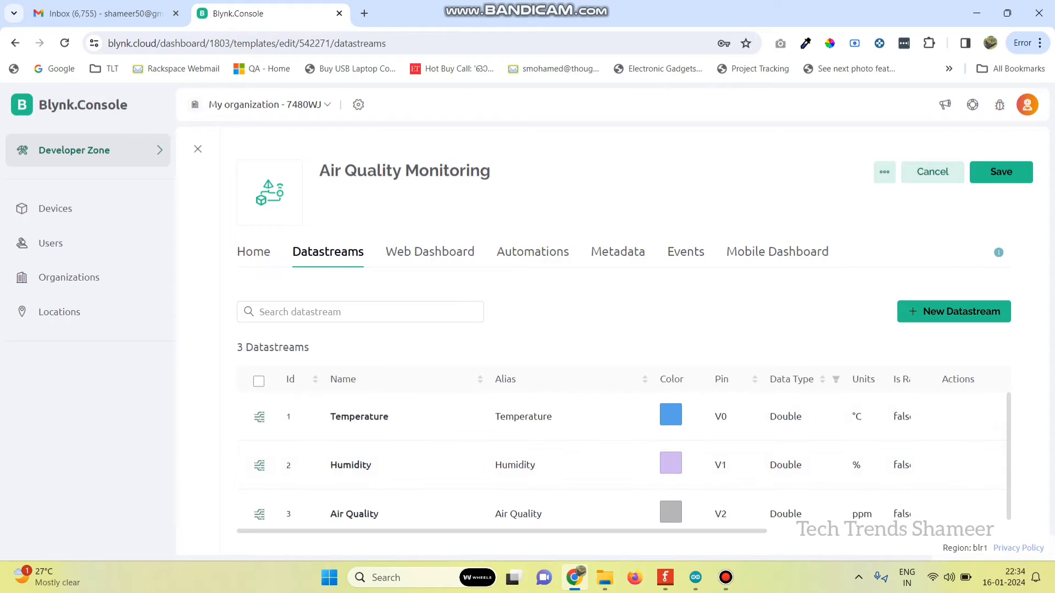
Place three Gauge widgets side by side on the template's web dashboard
click(430, 251)
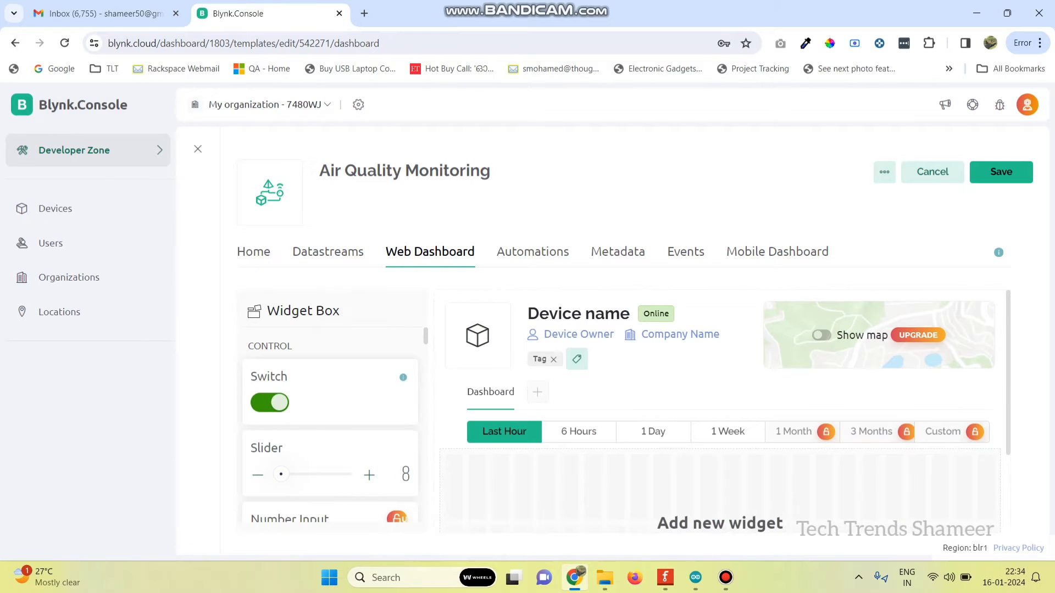
scroll(330, 426, down, 10)
drag(329, 418, 704, 517)
drag(329, 418, 687, 522)
drag(330, 418, 835, 495)
scroll(522, 418, down, 2)
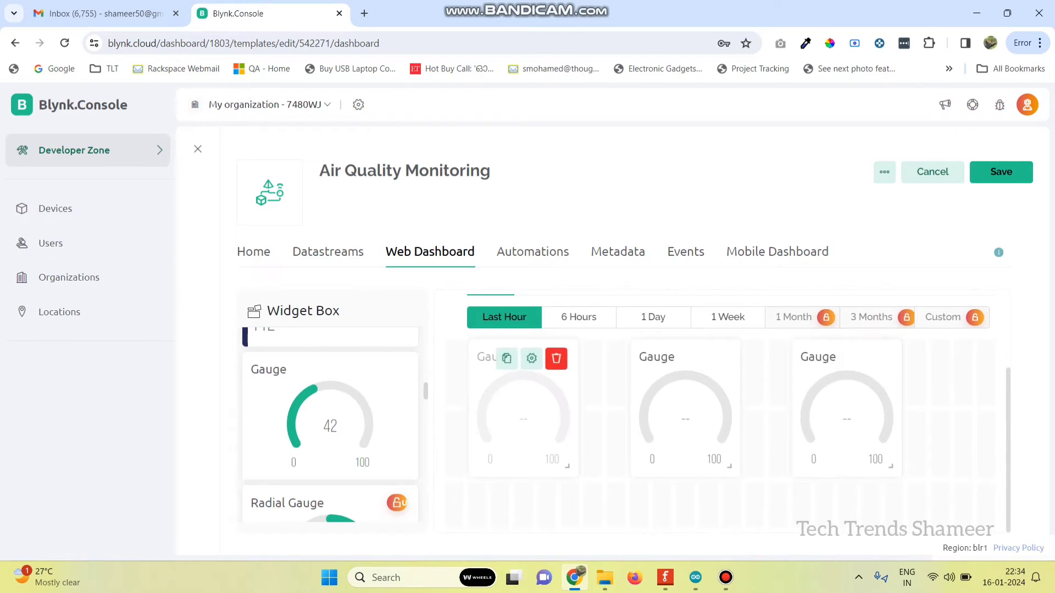
Link the first gauge on the dashboard to the Temperature (V0) datastream and save its settings
click(532, 358)
click(259, 263)
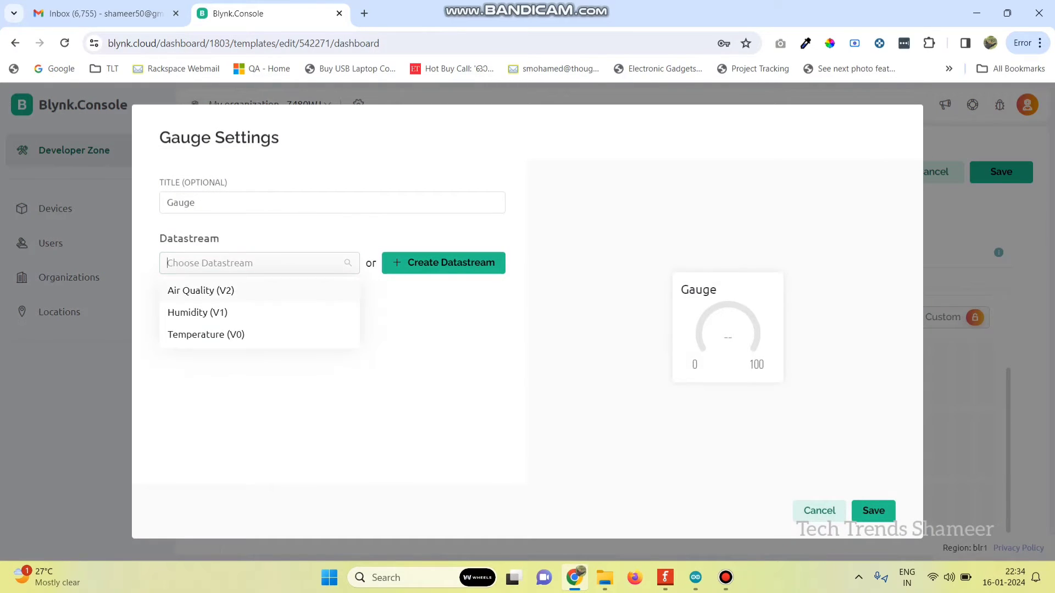
click(206, 334)
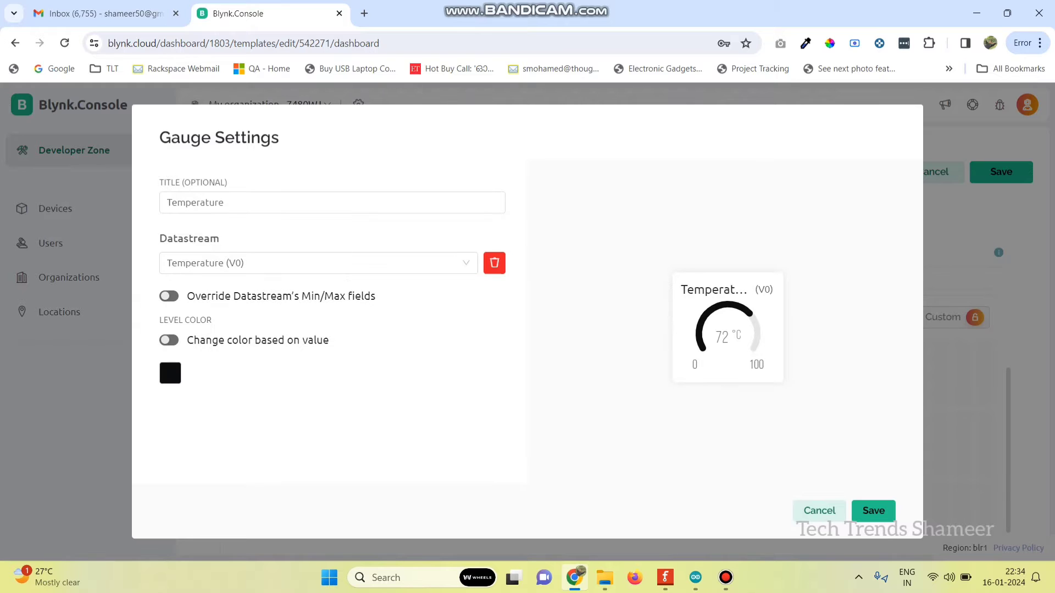
click(873, 510)
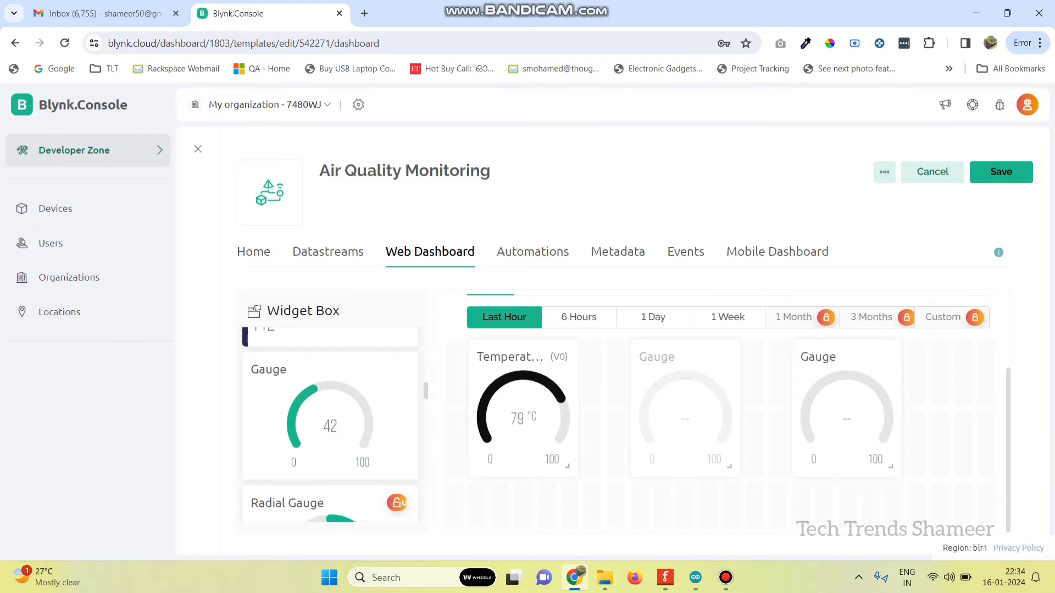
Link the middle gauge to the Humidity (V1) datastream, set its level color to the blue theme swatch and save it
click(693, 358)
click(252, 263)
click(197, 312)
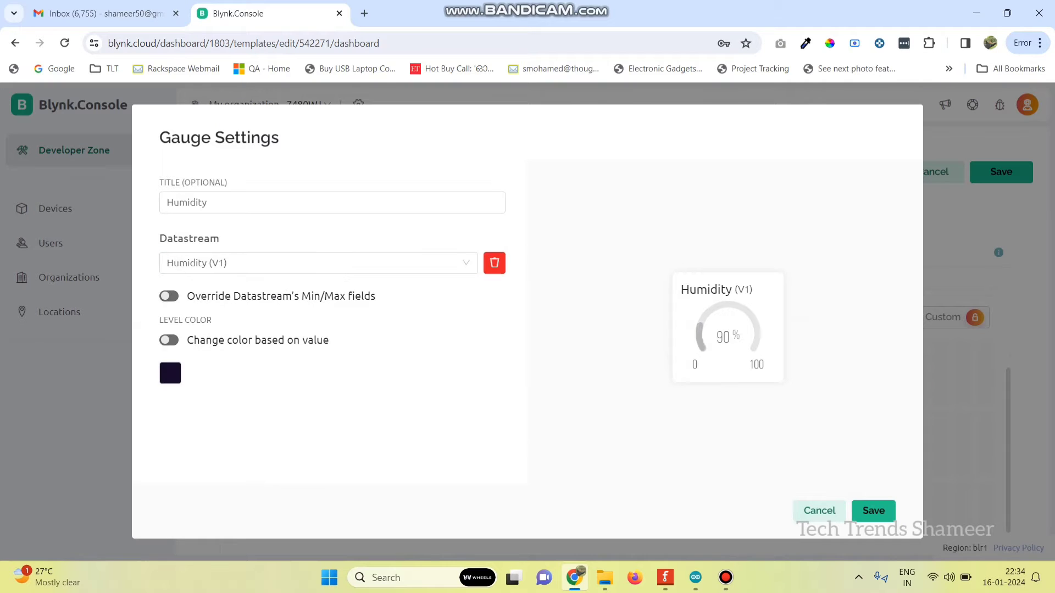
click(170, 373)
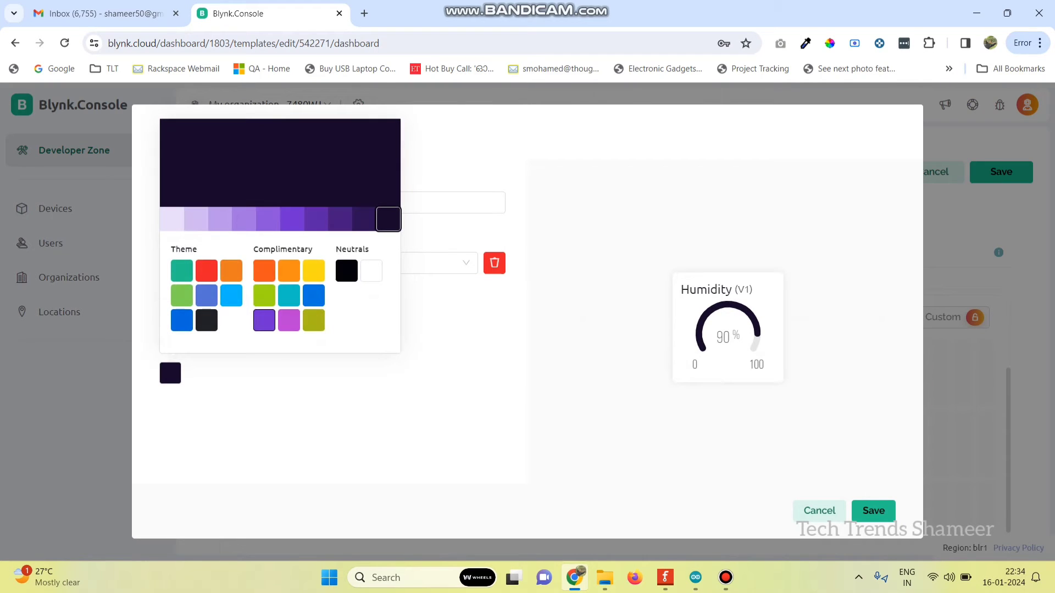
click(207, 296)
click(439, 379)
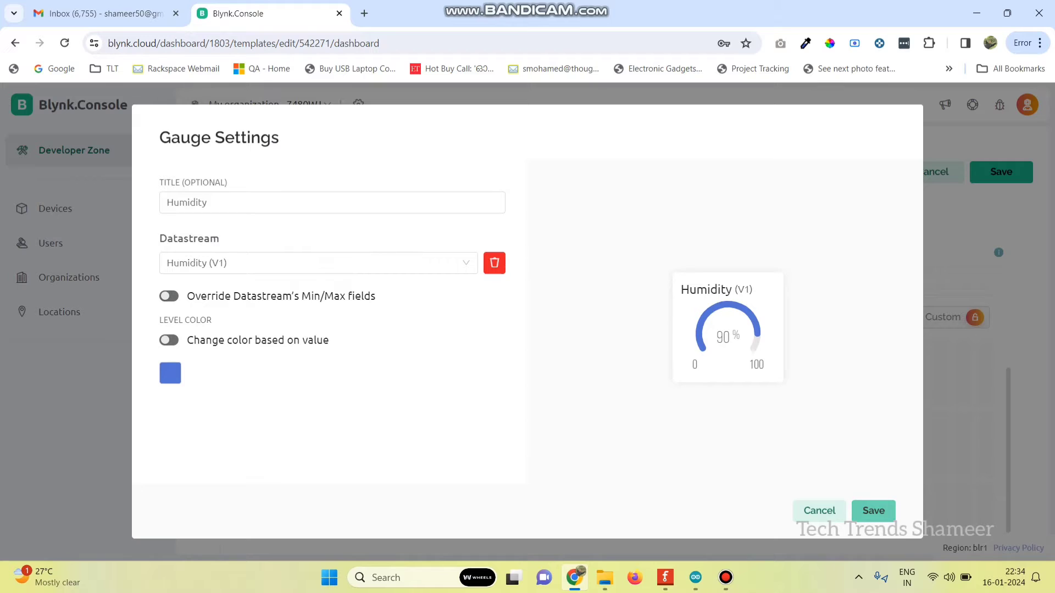
click(873, 510)
Link the third gauge to the Air Quality (V2) datastream, set its level color to light green and save it
mouse_move(849, 398)
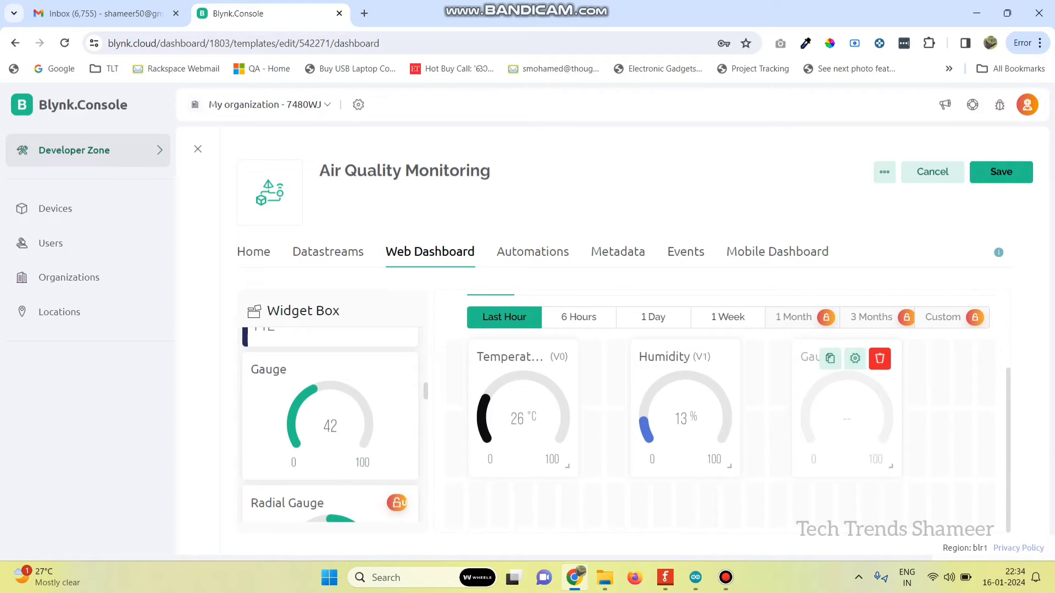
click(854, 358)
click(259, 263)
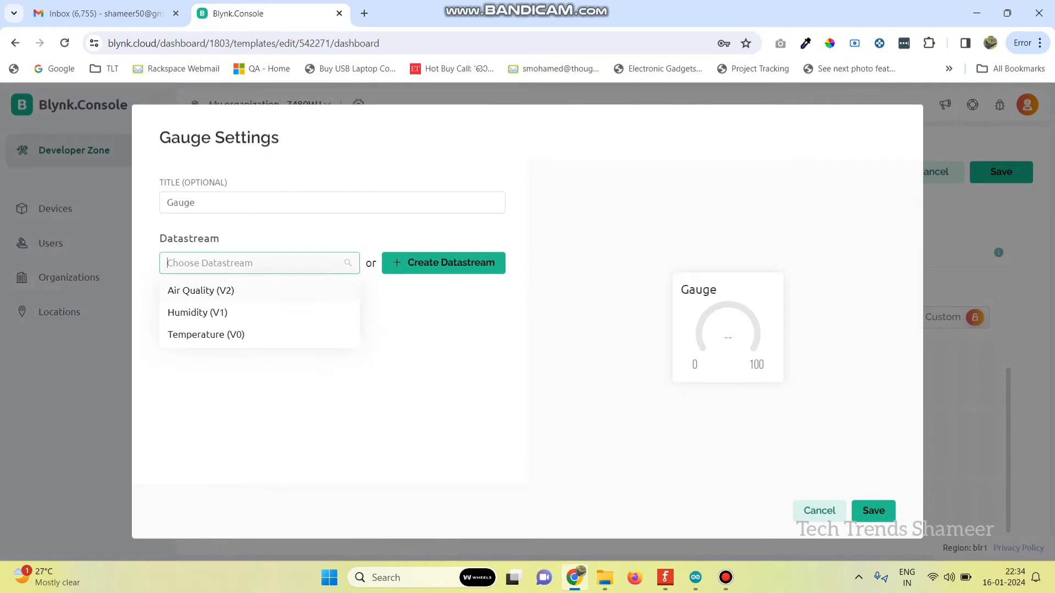
click(211, 289)
click(171, 373)
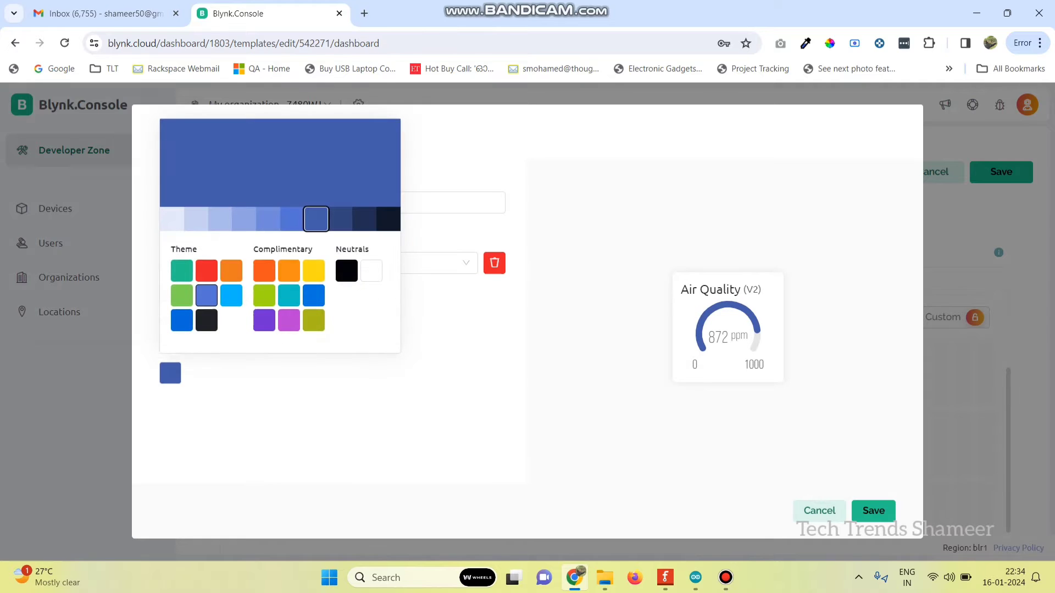
click(182, 295)
click(329, 412)
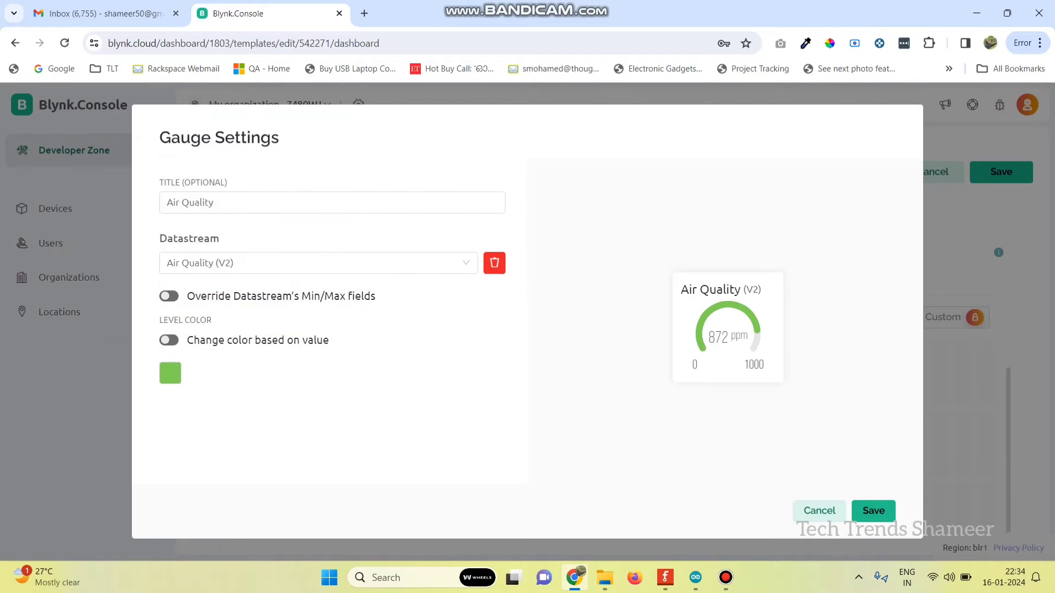
click(874, 511)
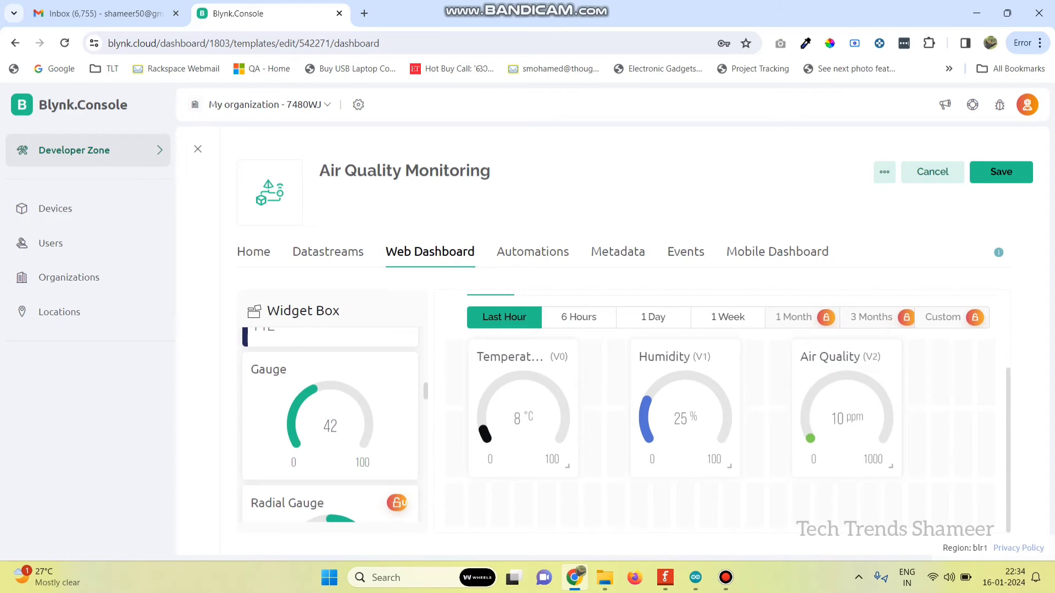
Start a new template event, and in the Arduino IDE sketch copy the event name pollution_alert from the Blynk.logEvent line
click(685, 252)
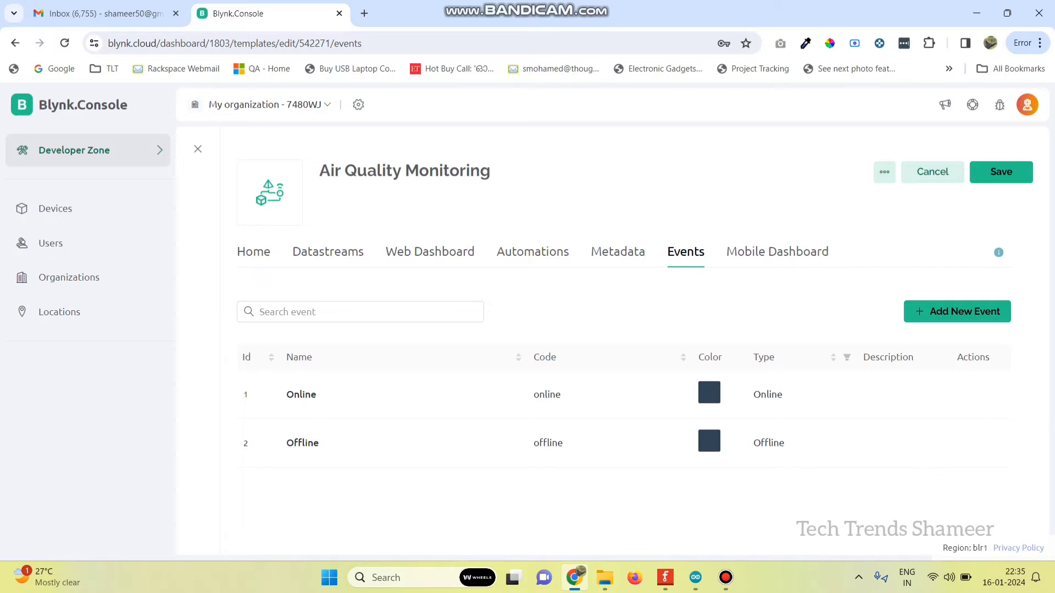
click(956, 312)
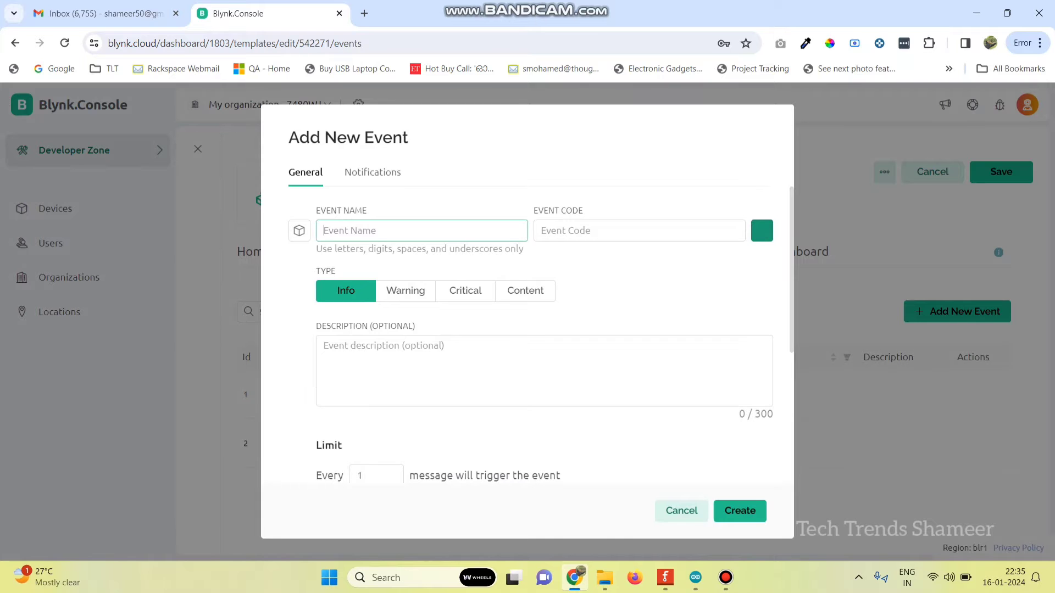
scroll(527, 234, down, 20)
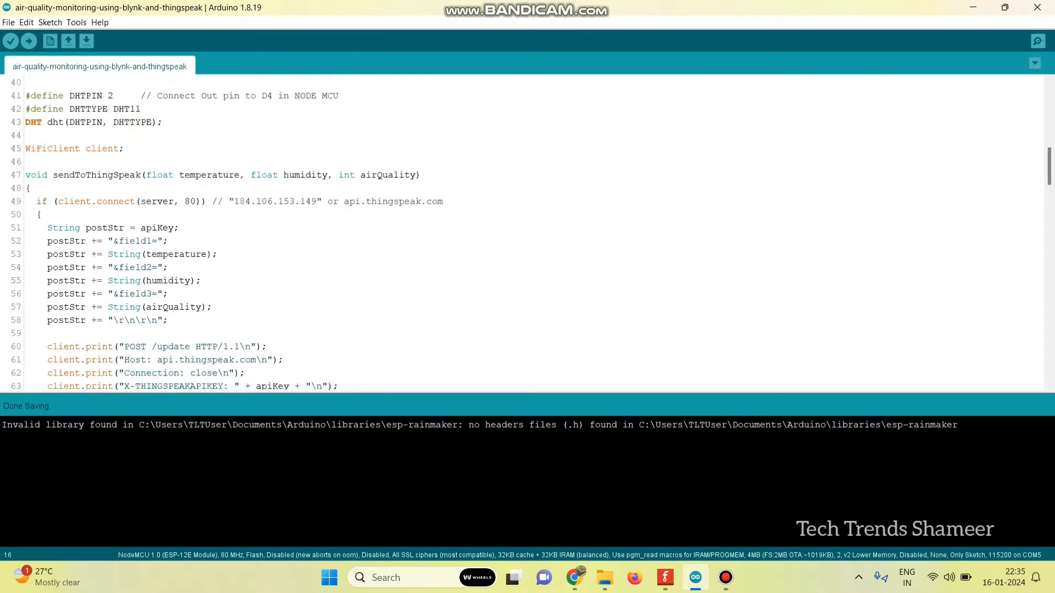
scroll(527, 234, down, 9)
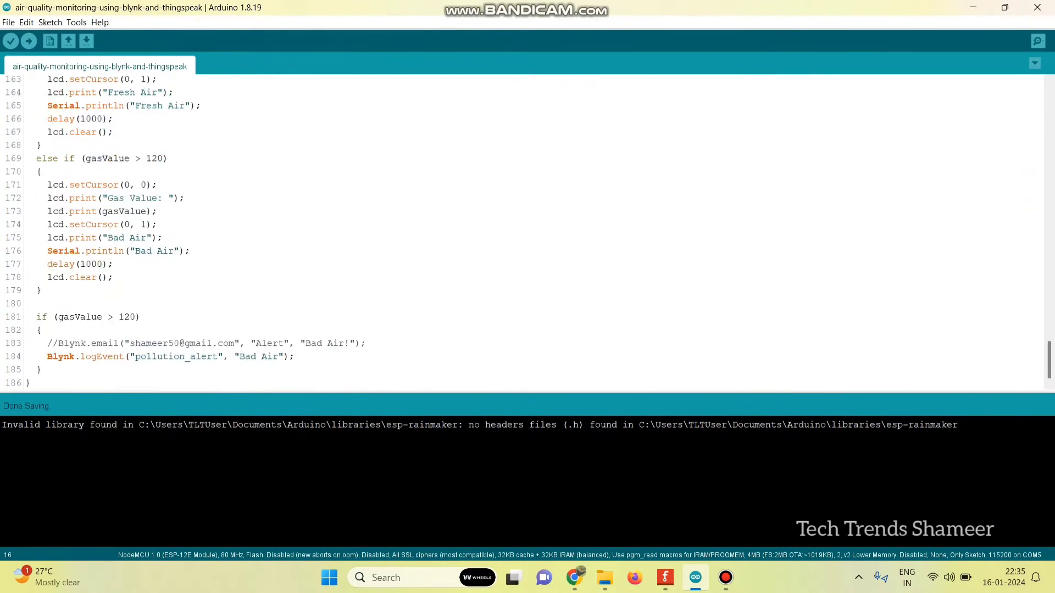
double_click(176, 357)
key(ctrl+c)
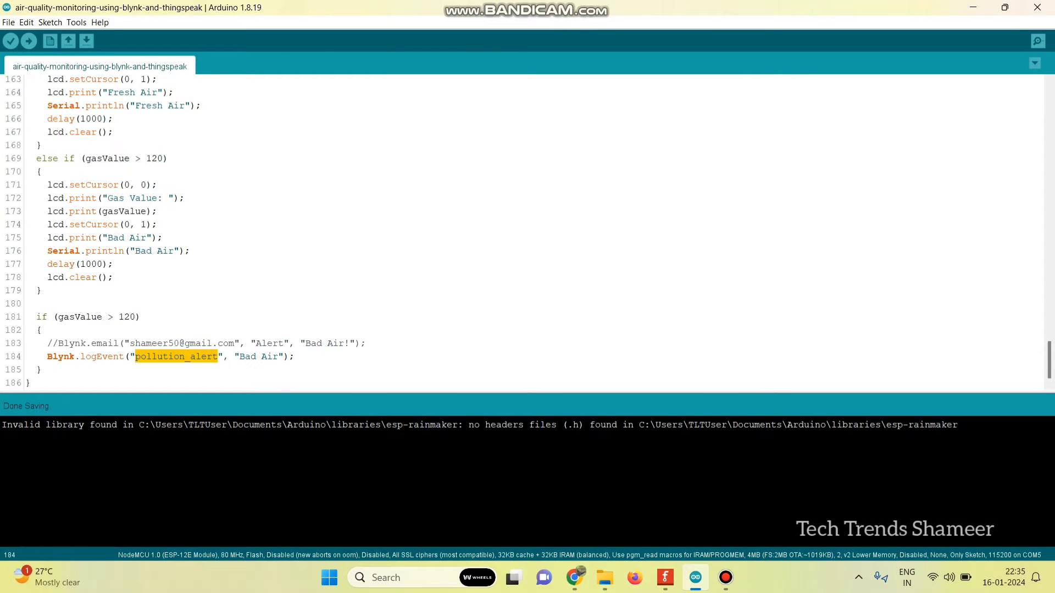
Back in Blynk.Console, name the new event pollution_alert and enter the description Bad Air
click(574, 578)
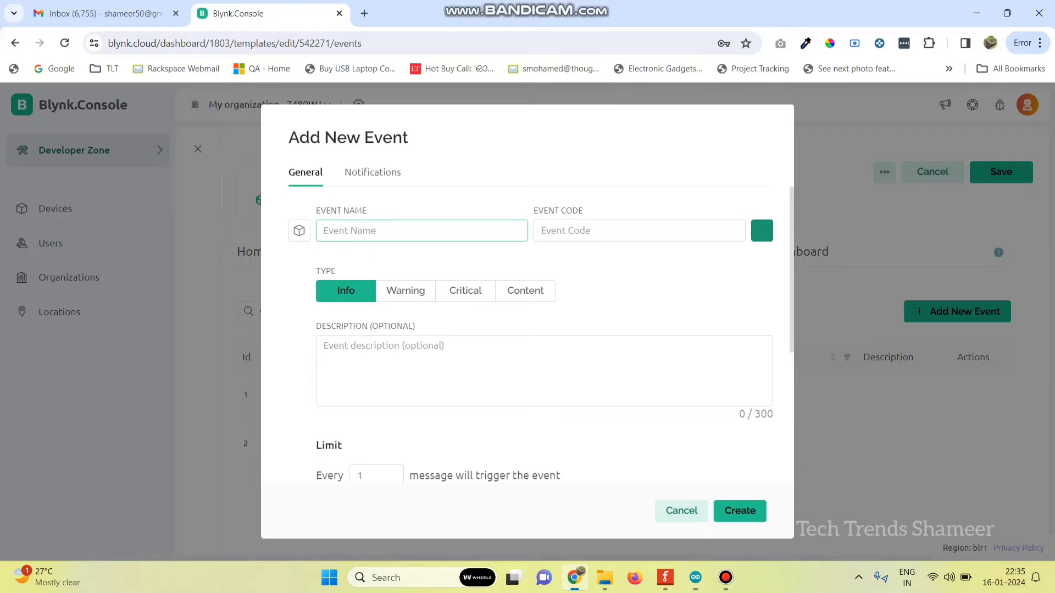
key(ctrl+v)
click(501, 354)
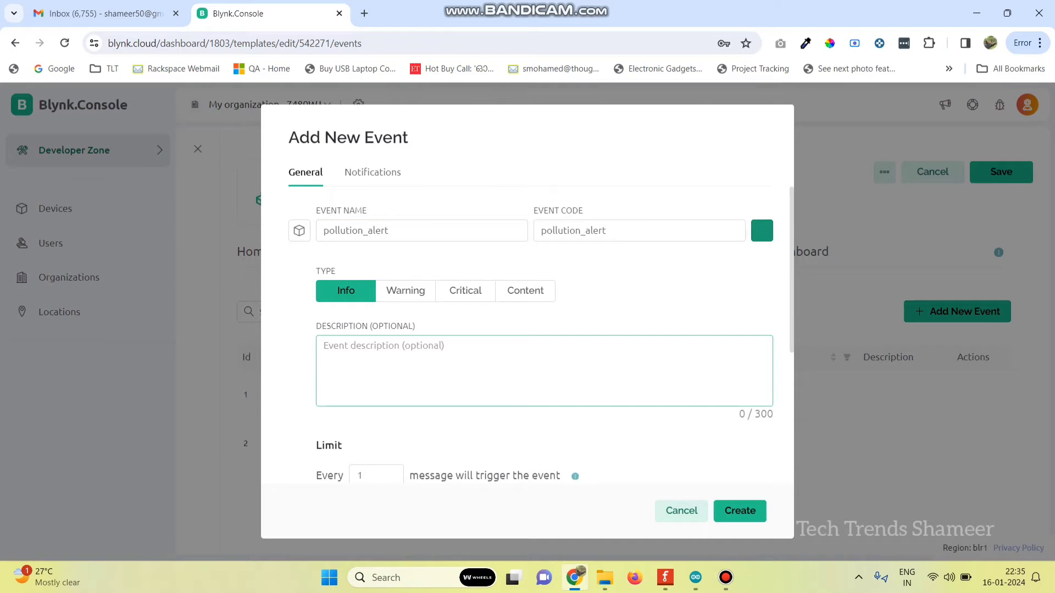
text(Bad )
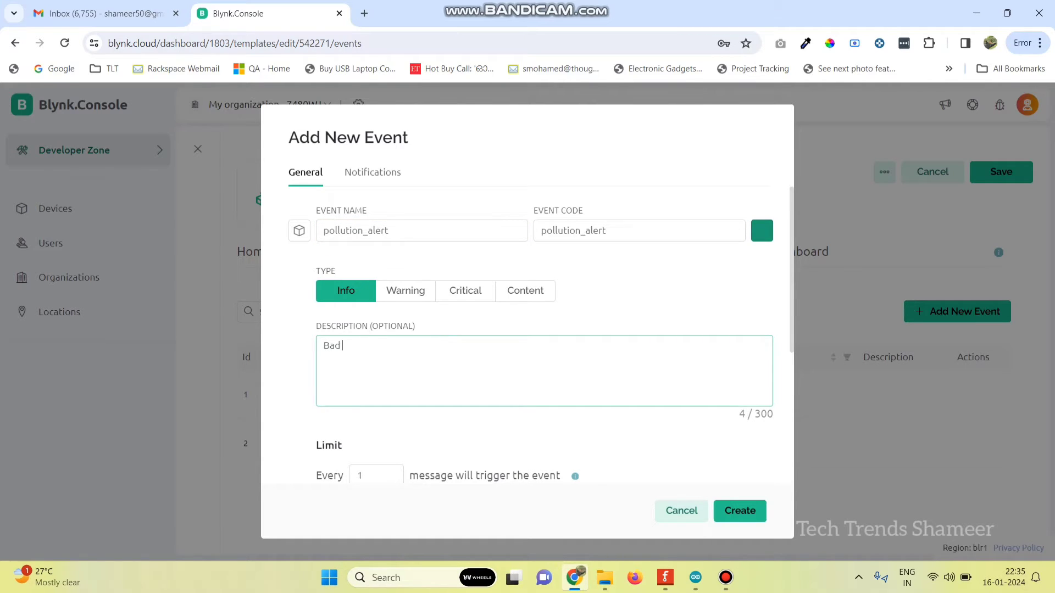
text(Air)
Limit the event to once per 1 second and enable showing it in the mobile app's Notifications section and sending it to Timeline
scroll(528, 341, down, 3)
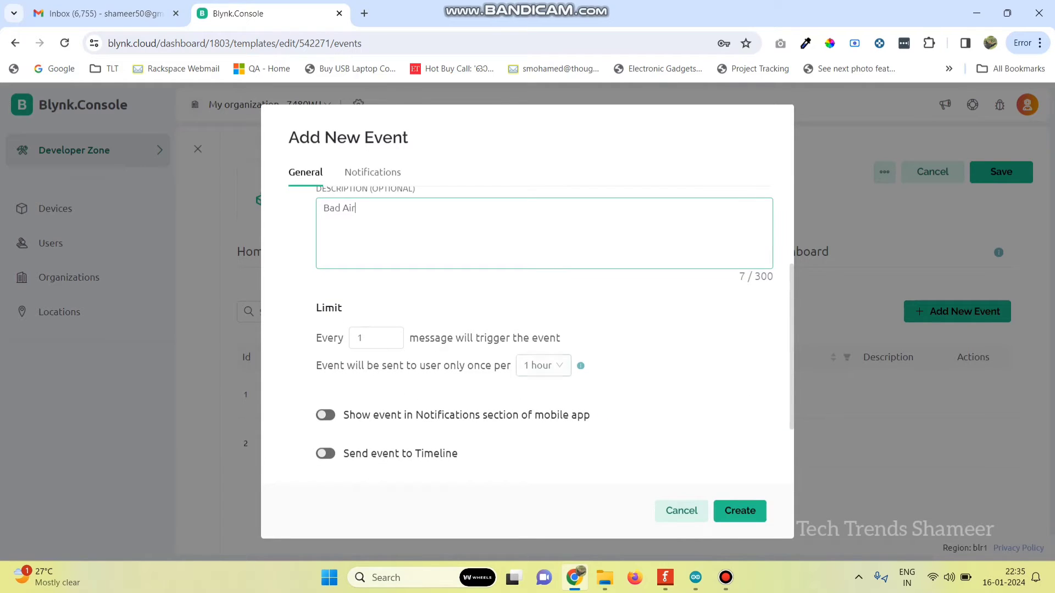
click(543, 366)
click(541, 394)
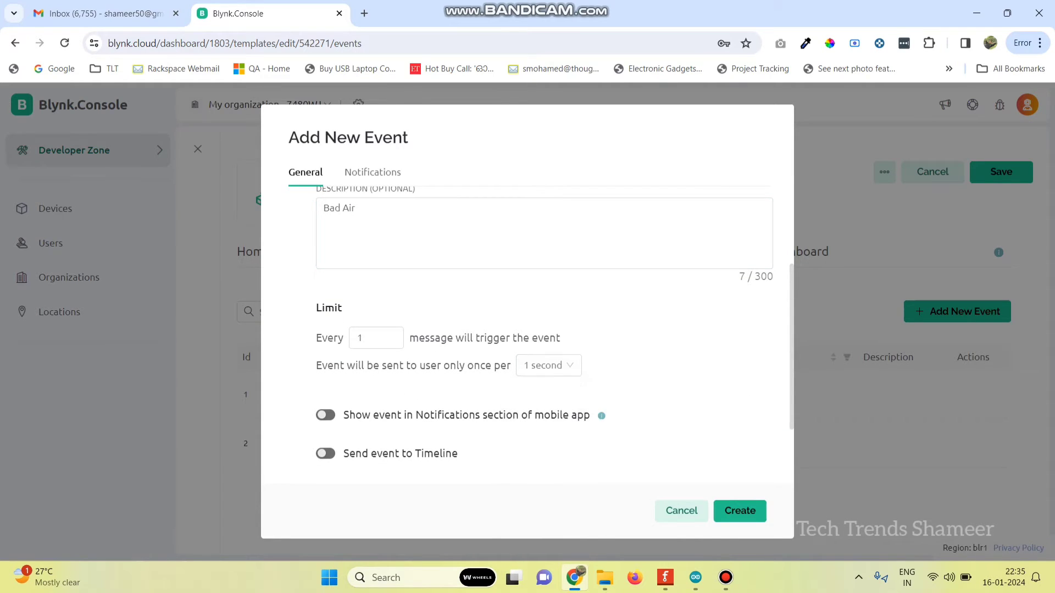
scroll(554, 335, down, 2)
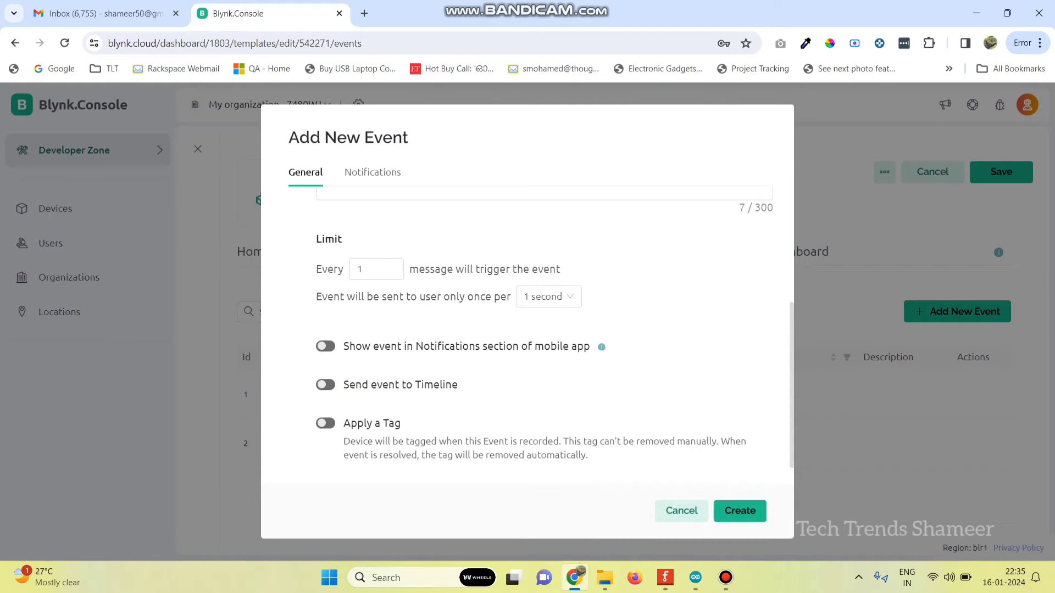
click(325, 346)
click(325, 384)
scroll(544, 335, up, 4)
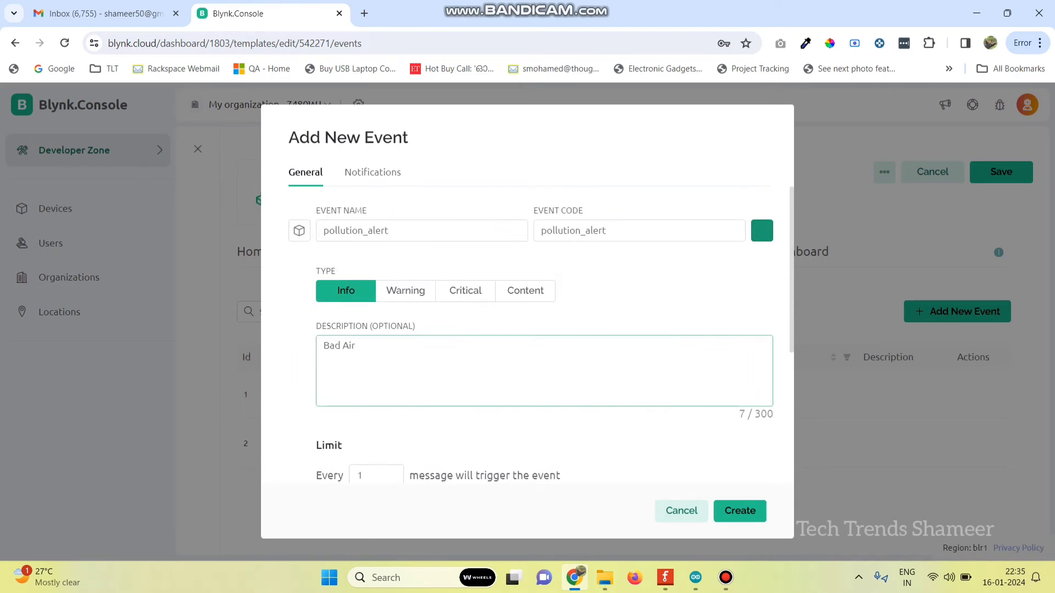
Enable notifications for the event and set Device Owner as recipient of both e-mail and push notifications
click(373, 172)
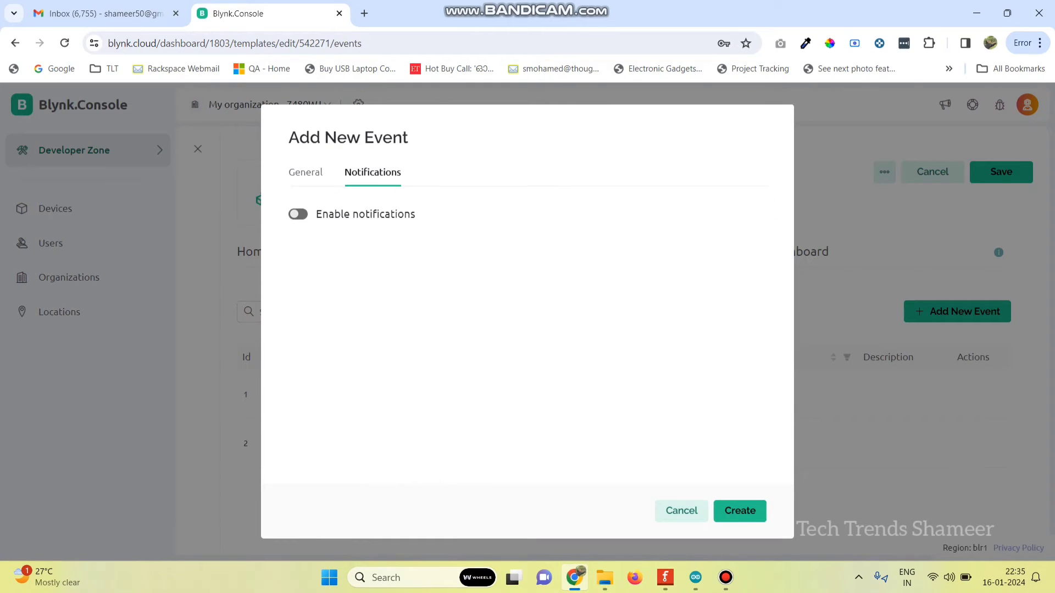
click(298, 214)
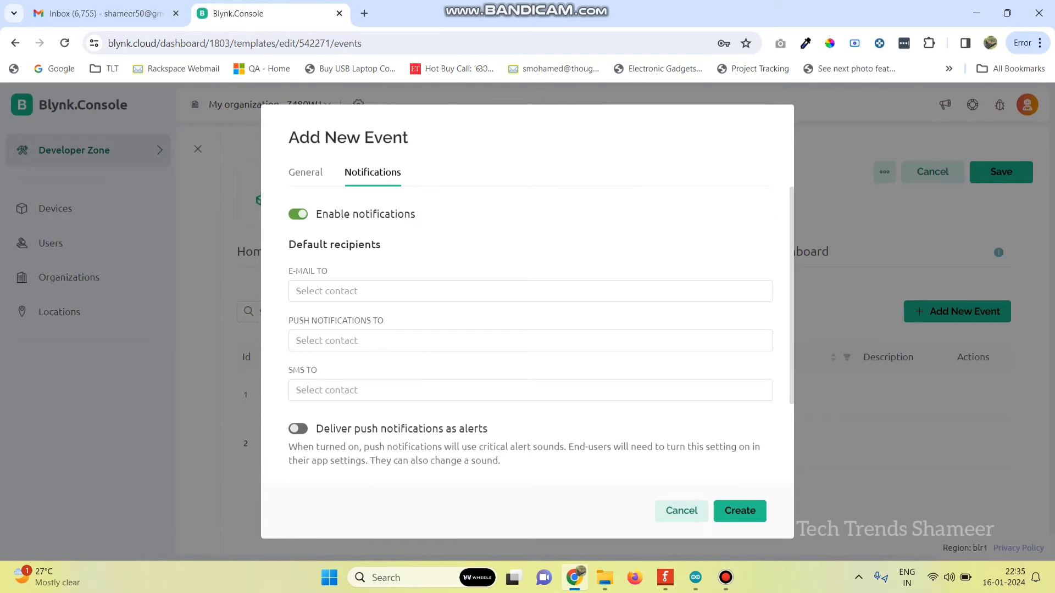
click(352, 292)
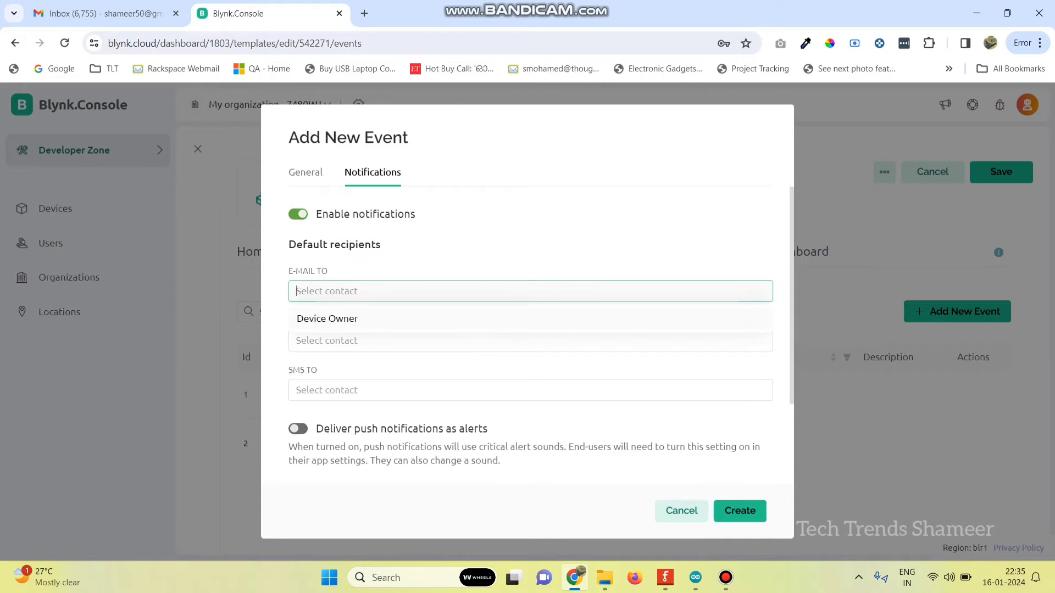
click(327, 319)
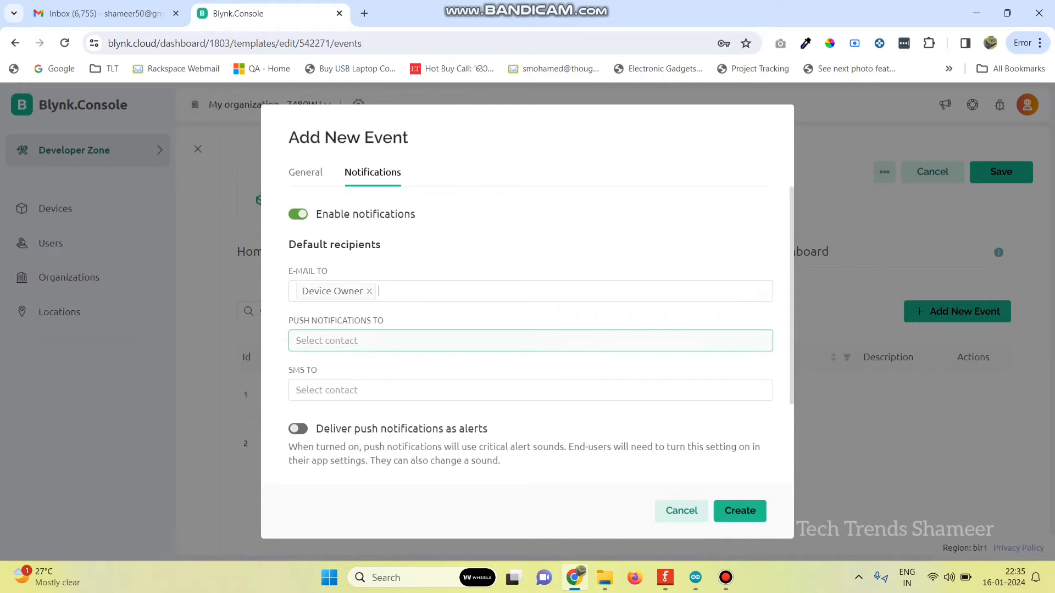
click(352, 341)
click(328, 367)
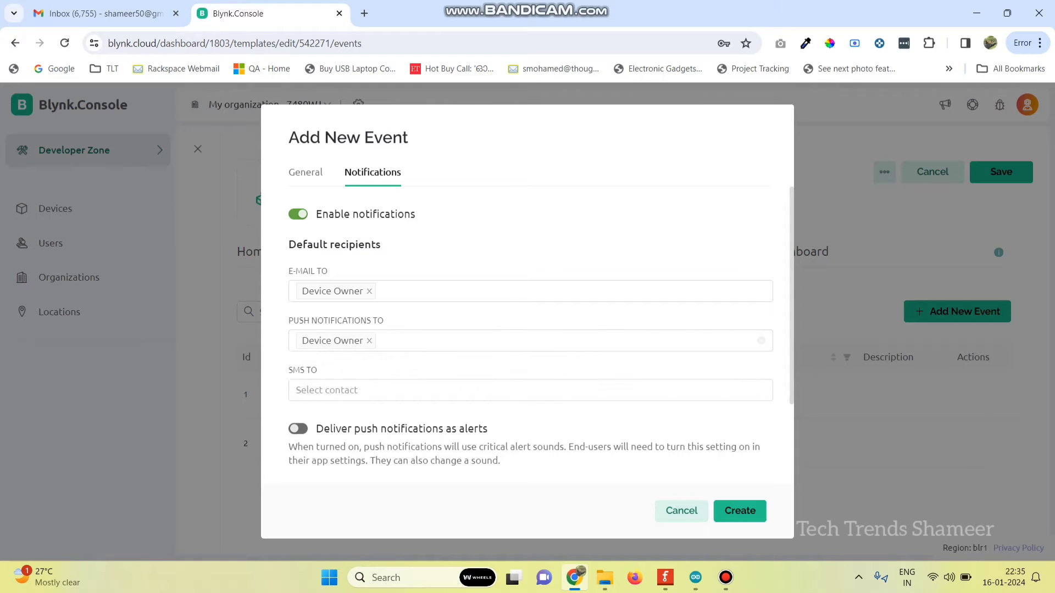
Turn on push delivery as alerts and notifications management, then create the event and save the Air Quality Monitoring template
scroll(351, 367, down, 1)
scroll(530, 329, down, 1)
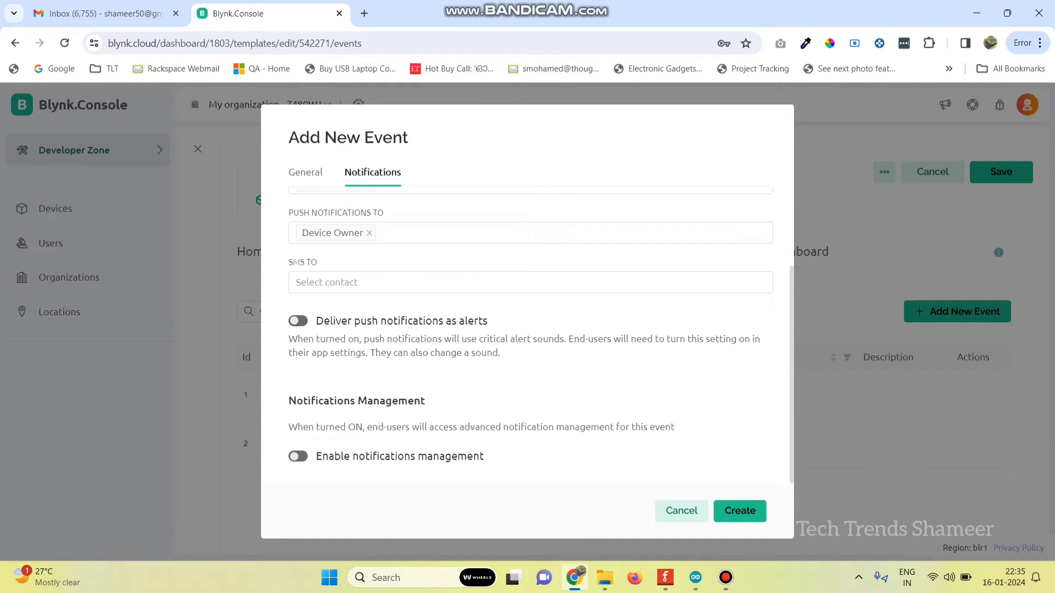
click(298, 320)
click(297, 457)
click(740, 511)
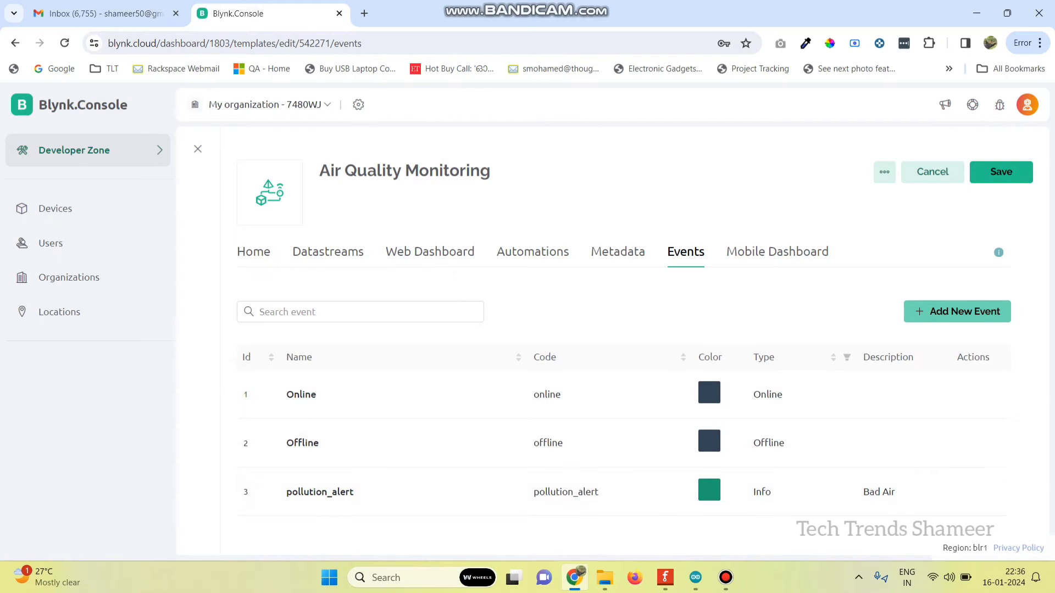
click(1001, 172)
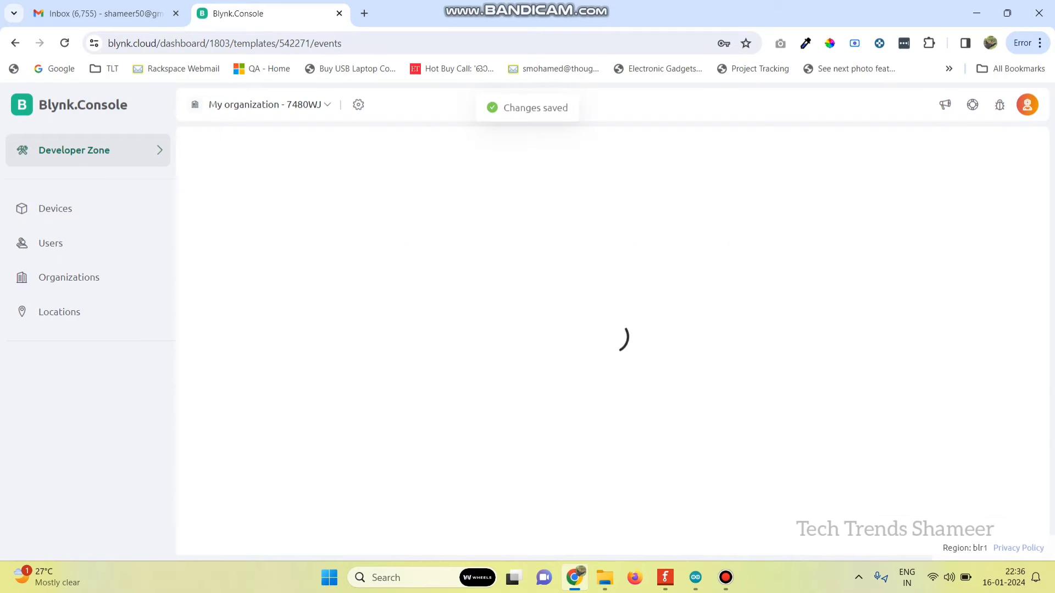
Create a new device from the Air Quality Monitoring template, keeping the template's name as device name
click(55, 208)
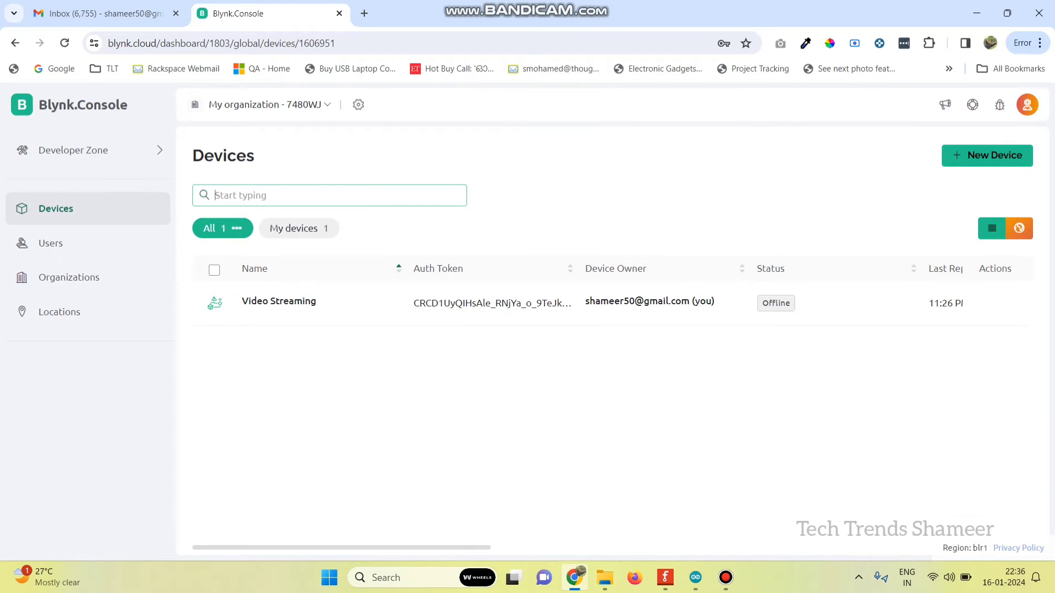
click(987, 155)
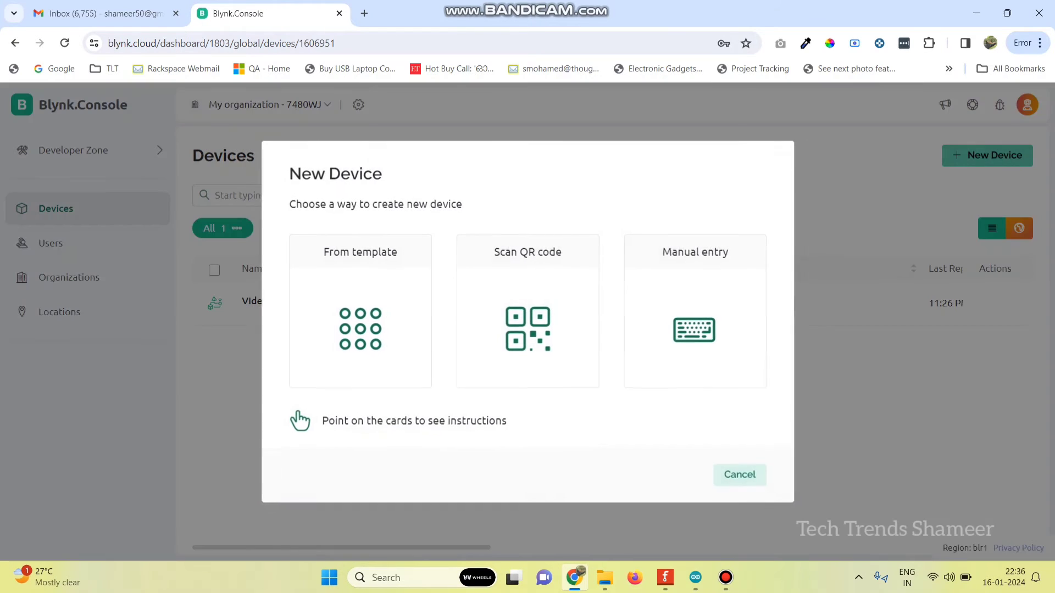
click(360, 324)
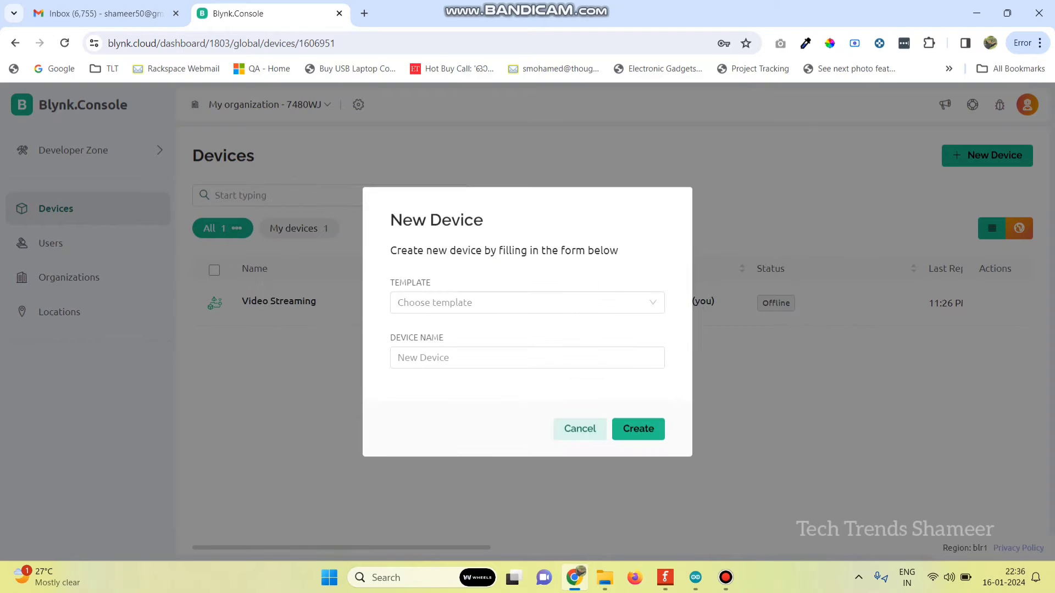
click(527, 302)
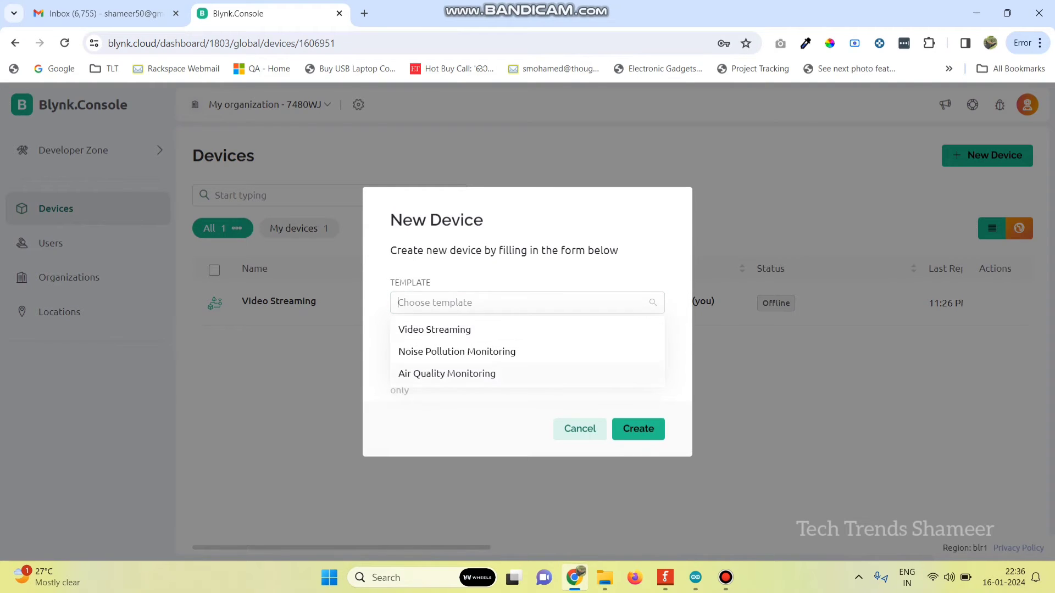
click(446, 373)
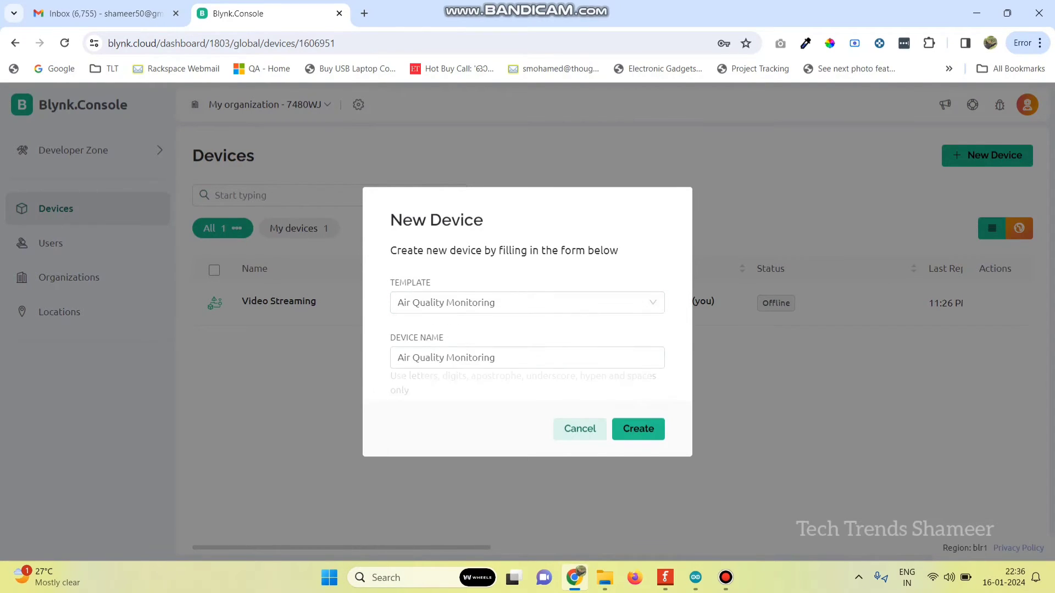
click(638, 429)
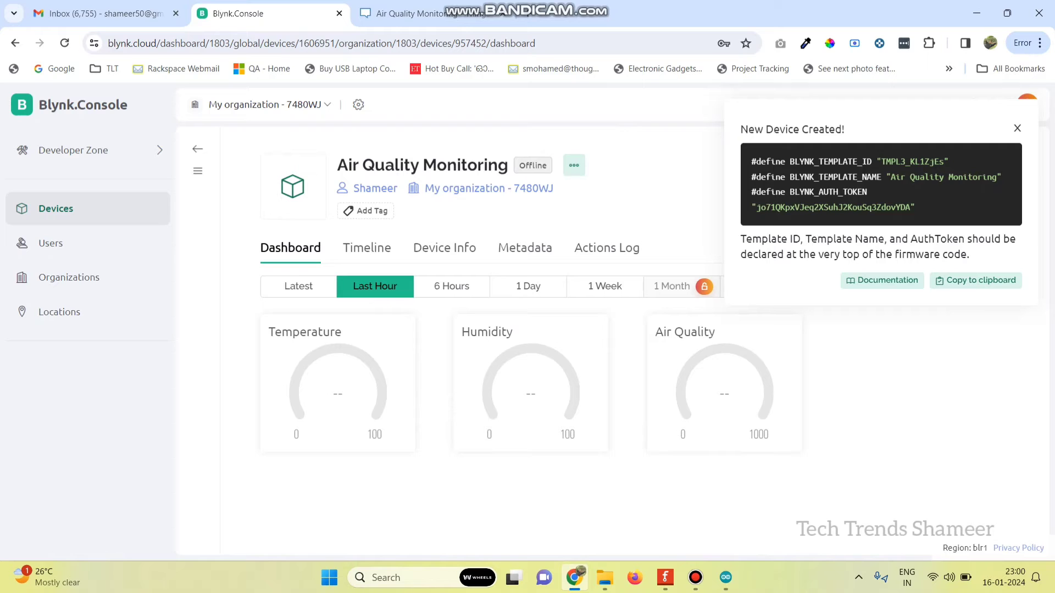
Copy the new device's template ID, template name and auth token, and in the Arduino IDE paste them over the sketch's first three define lines
click(881, 185)
click(725, 578)
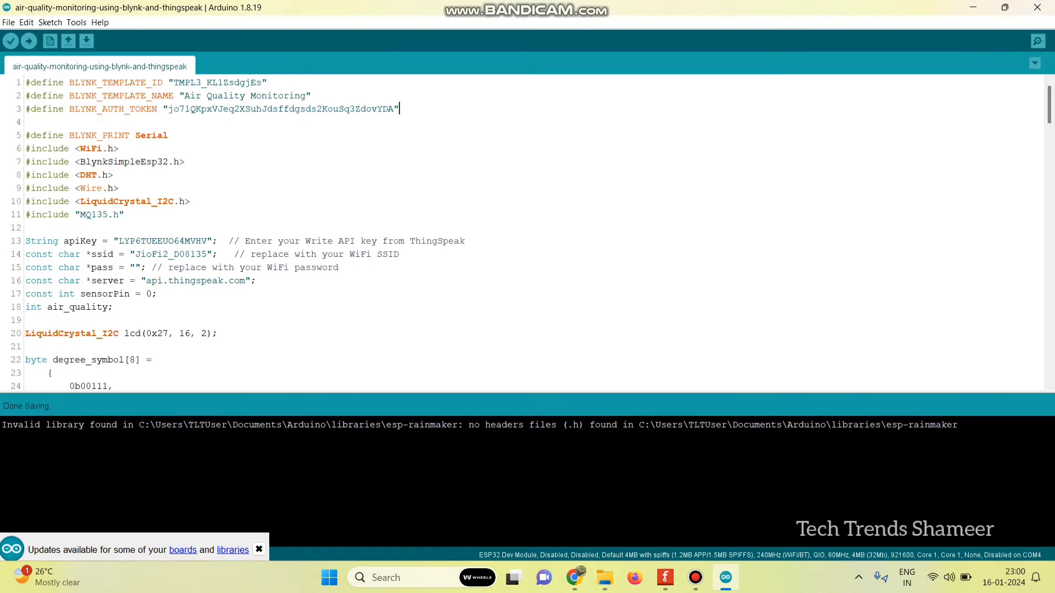
drag(399, 110, 26, 83)
key(ctrl+v)
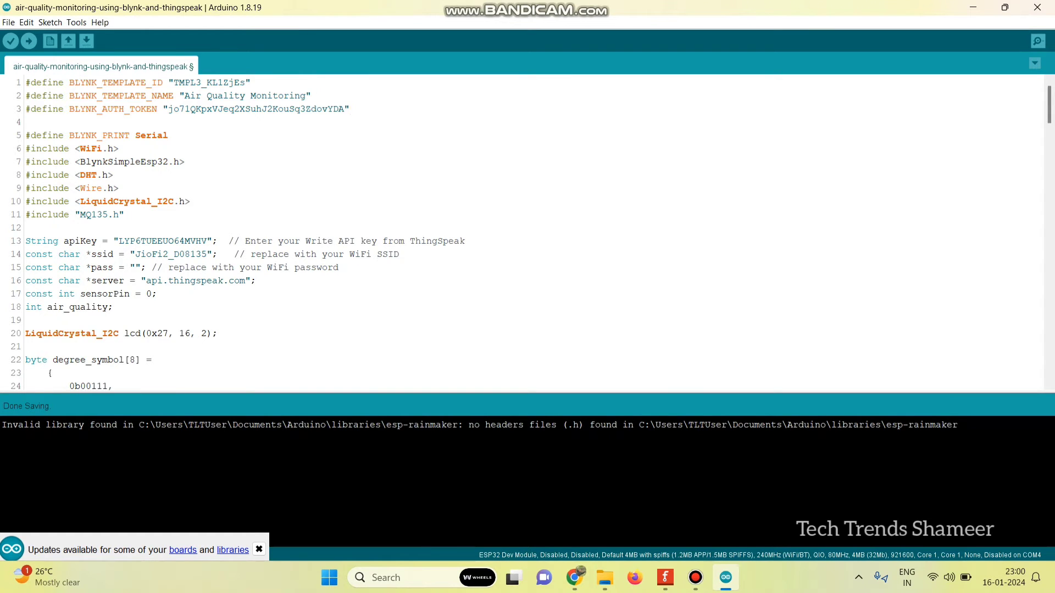
click(147, 254)
click(141, 267)
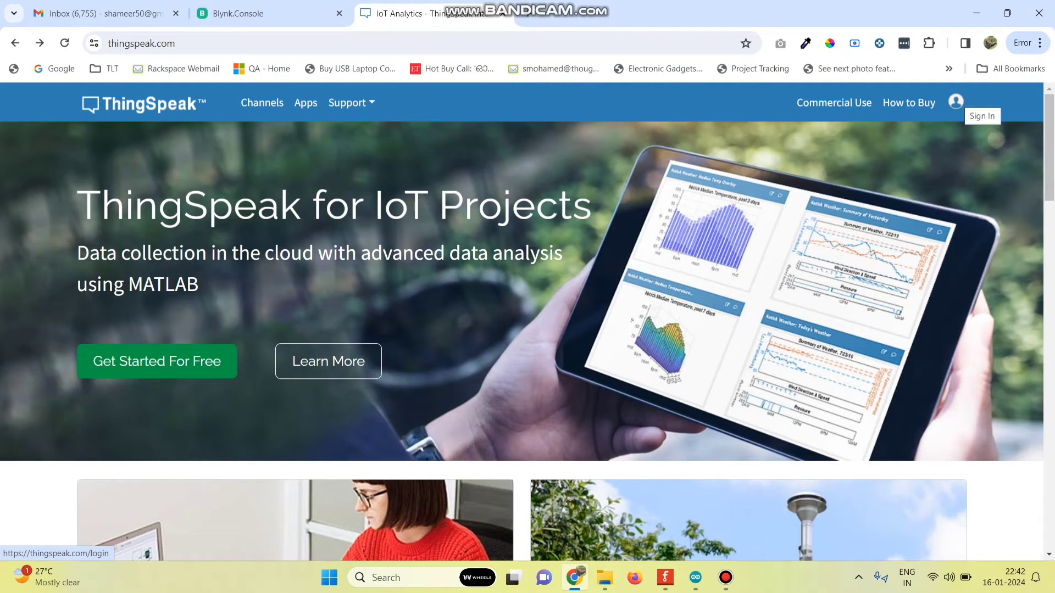
On the ThingSpeak website in the browser, sign in with the saved account e-mail and password
click(956, 102)
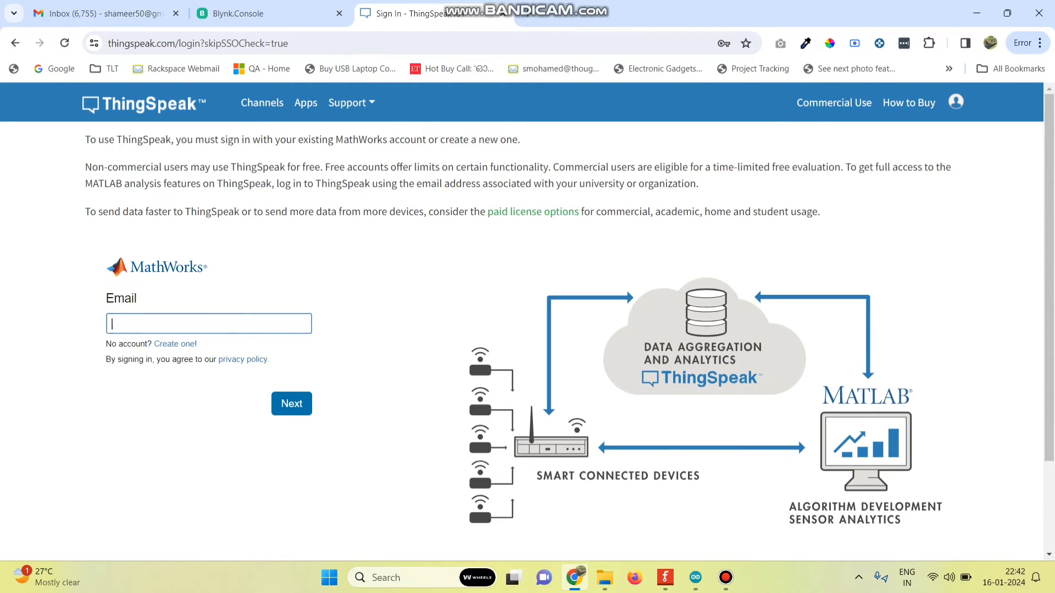
key(Down)
key(Down)
key(Return)
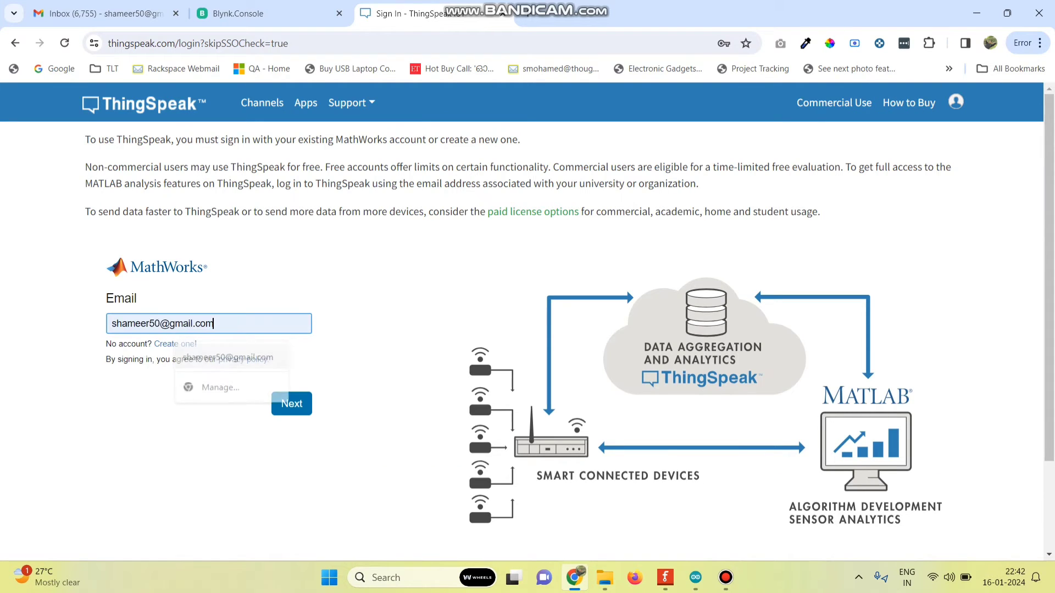
click(291, 404)
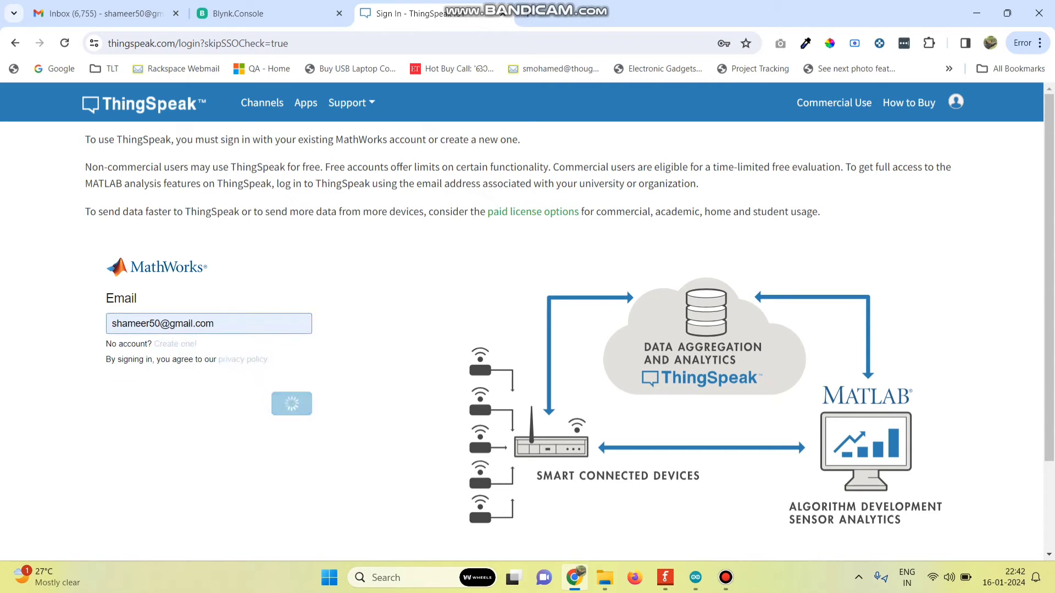
key(Down)
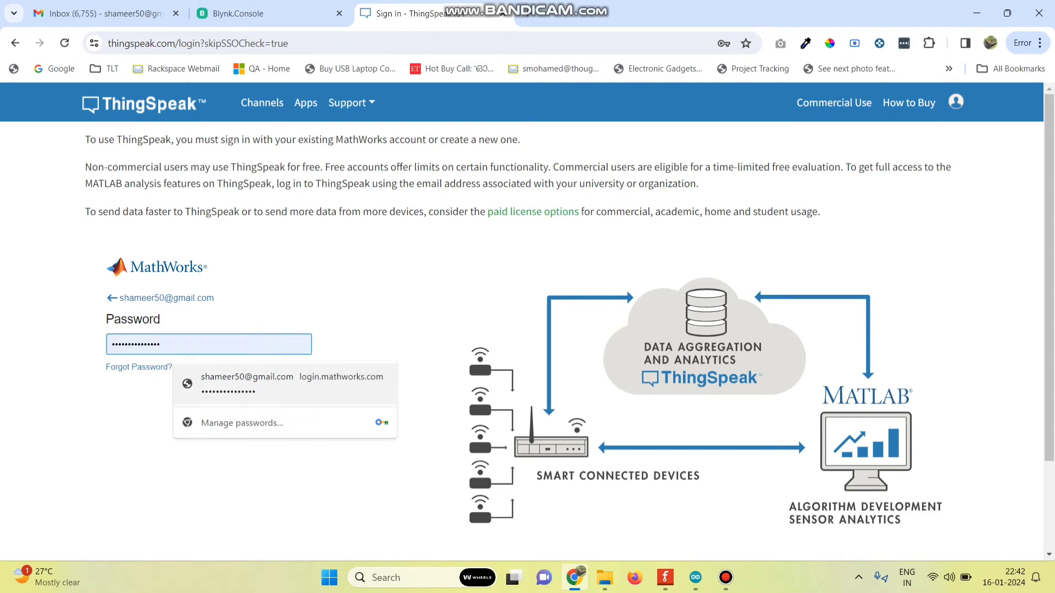
key(Return)
key(Return)
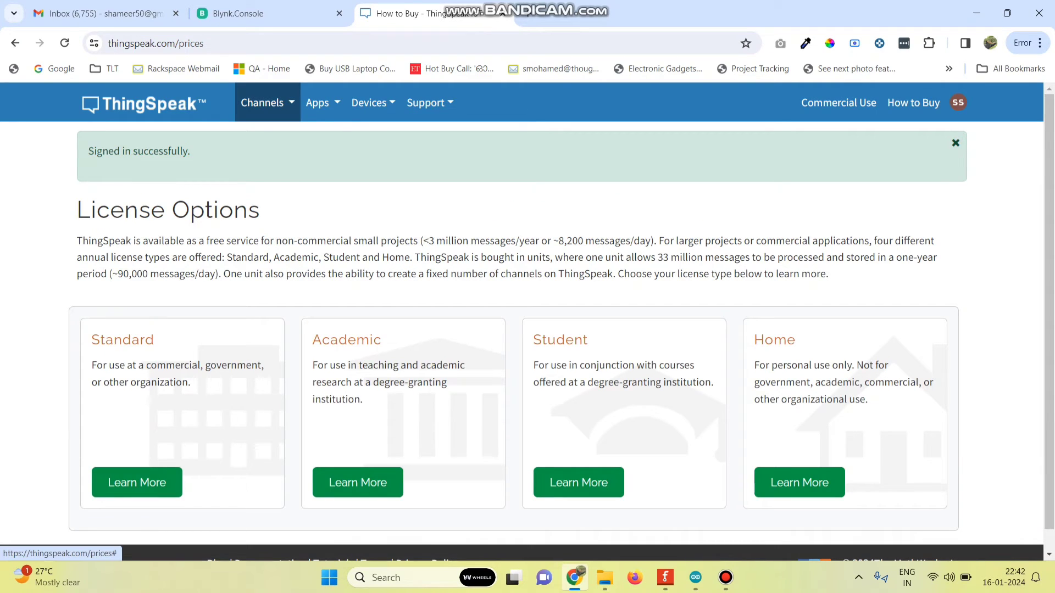
From My Channels, start a new channel and name it Air Quality Monitoring
click(262, 103)
click(275, 141)
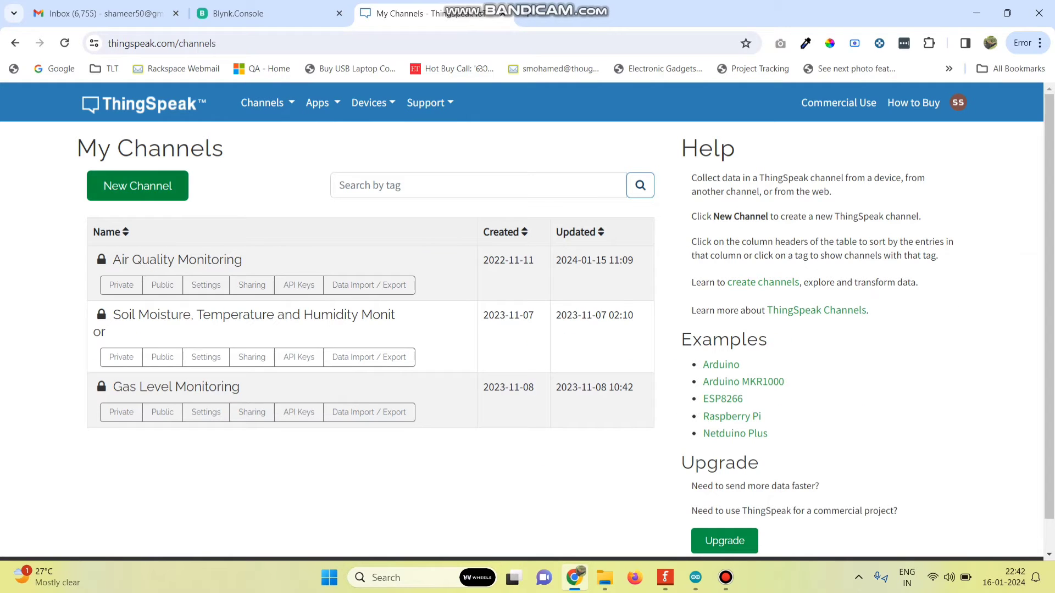
click(138, 185)
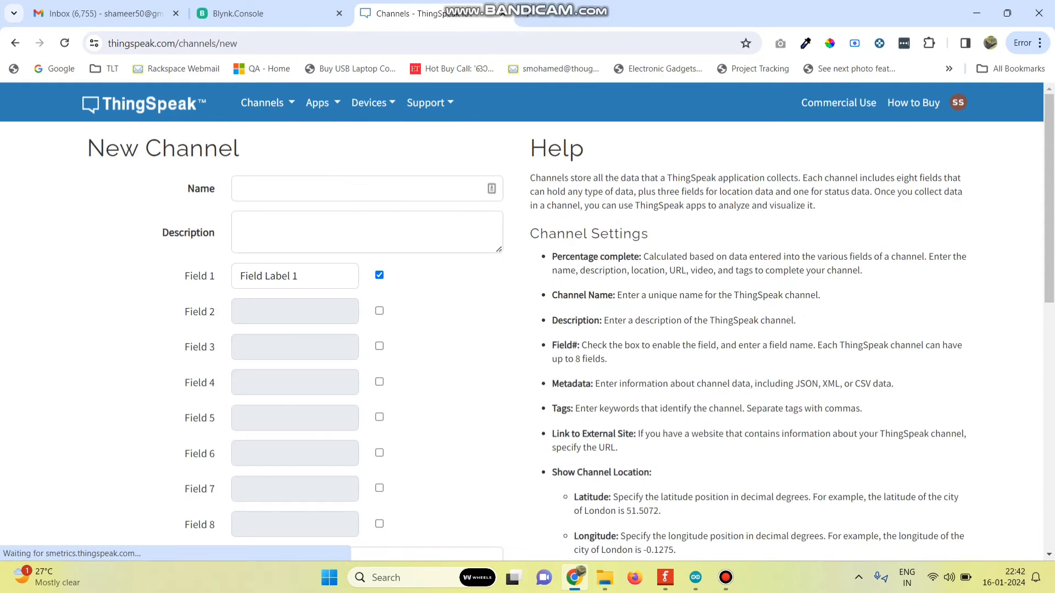
click(313, 188)
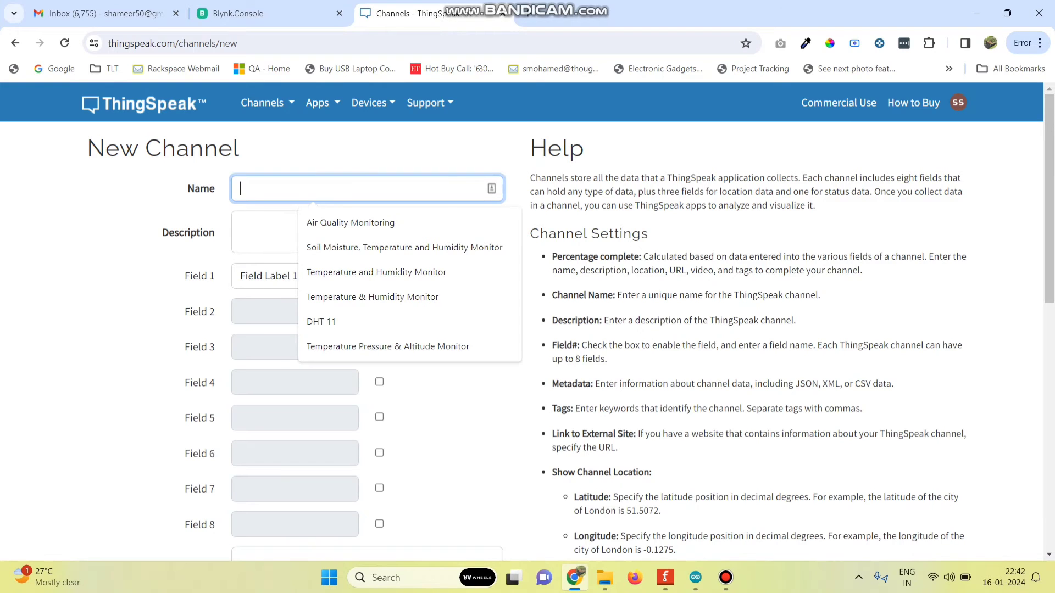
text(Air Qual)
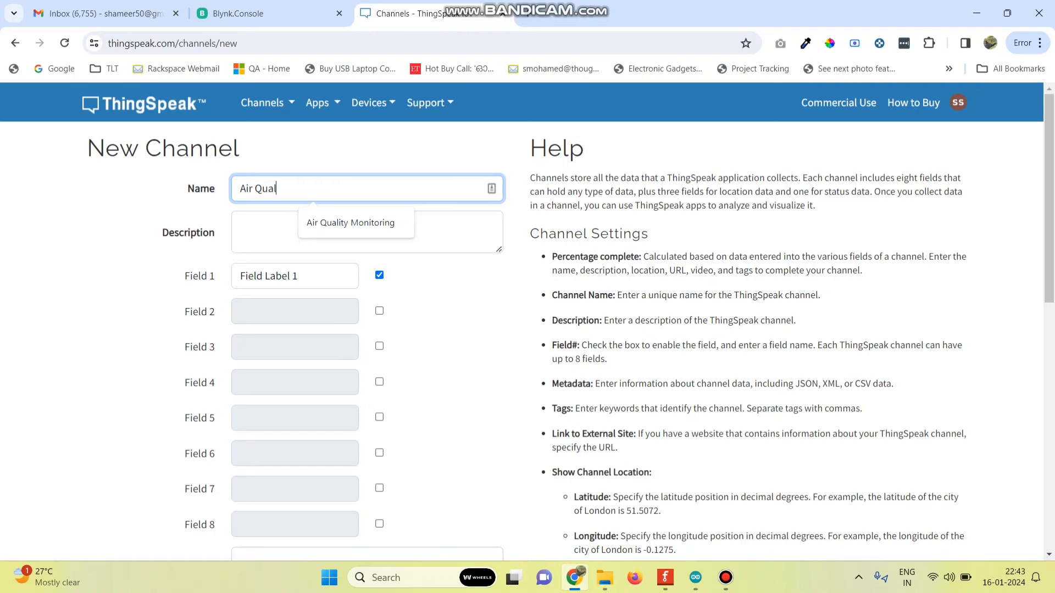
text(ity Monitoring)
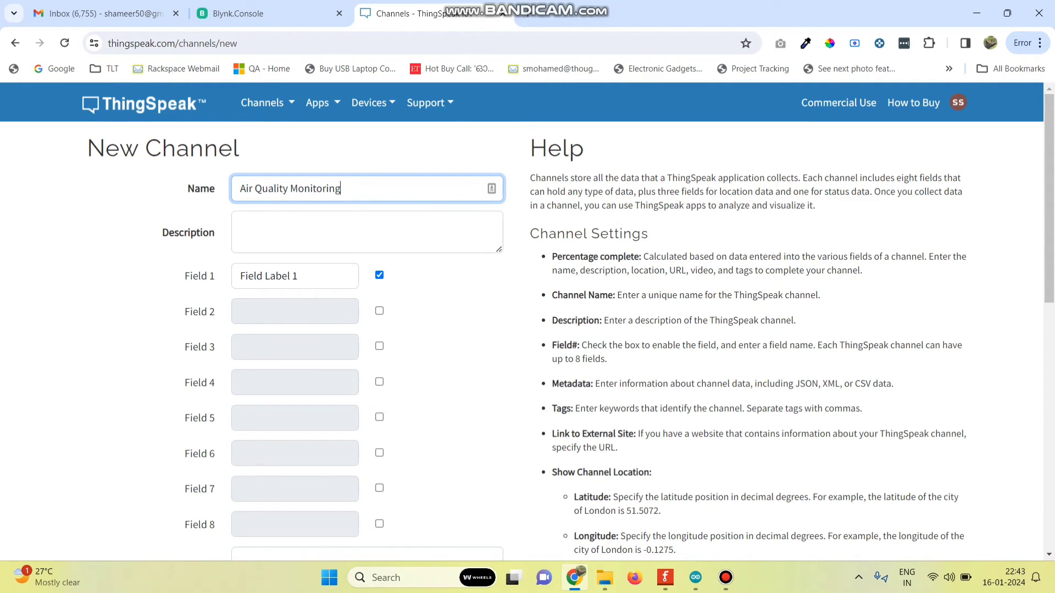
Label Field 1 Temperature, then enable Fields 2 and 3 and label them Humidity and Air Quality
key(Tab)
key(Tab)
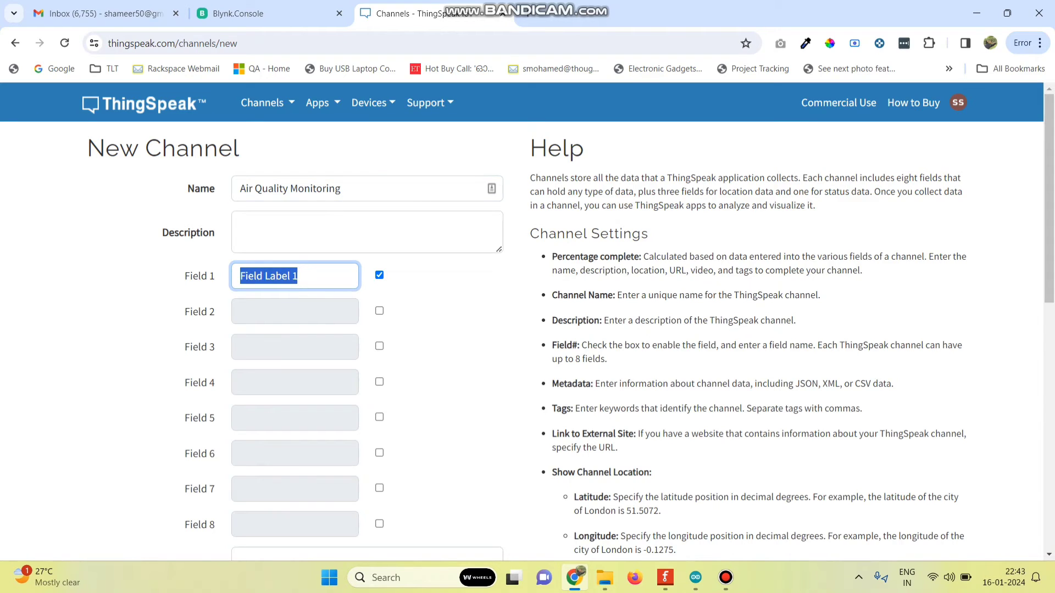
text(Temperature)
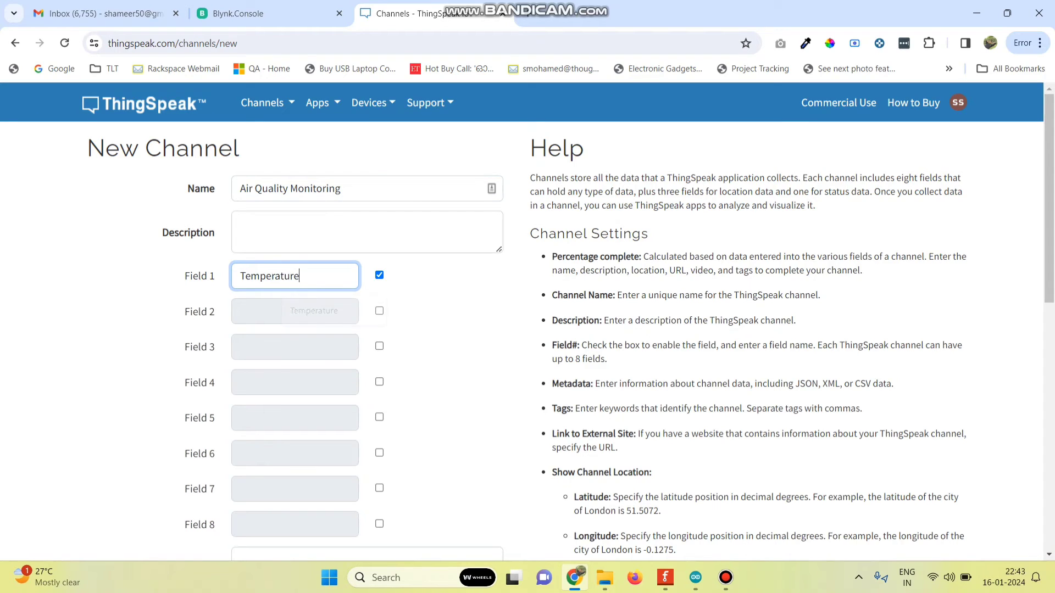
click(379, 311)
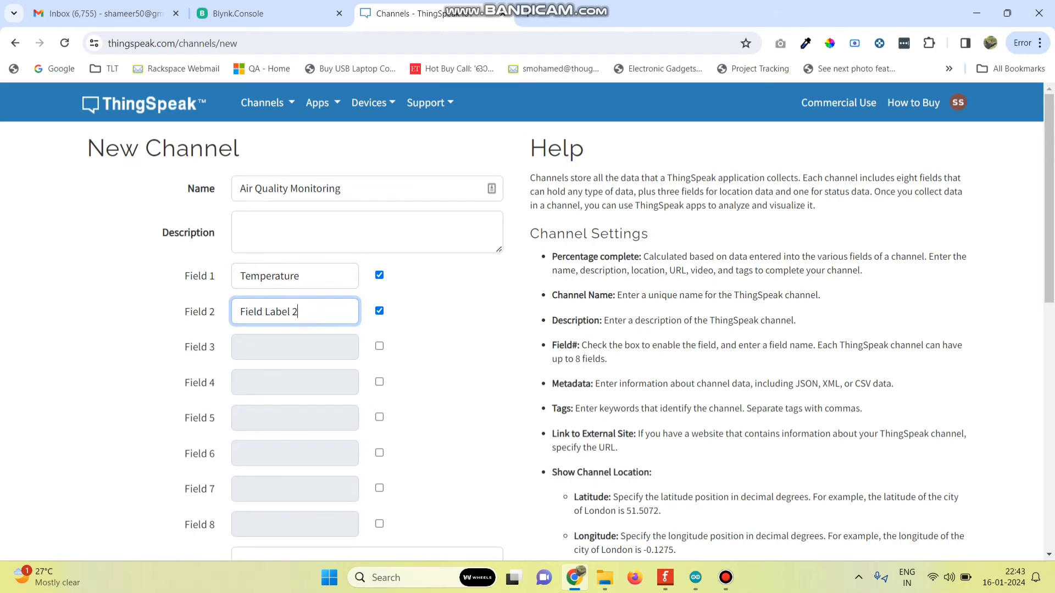
text(Humidity)
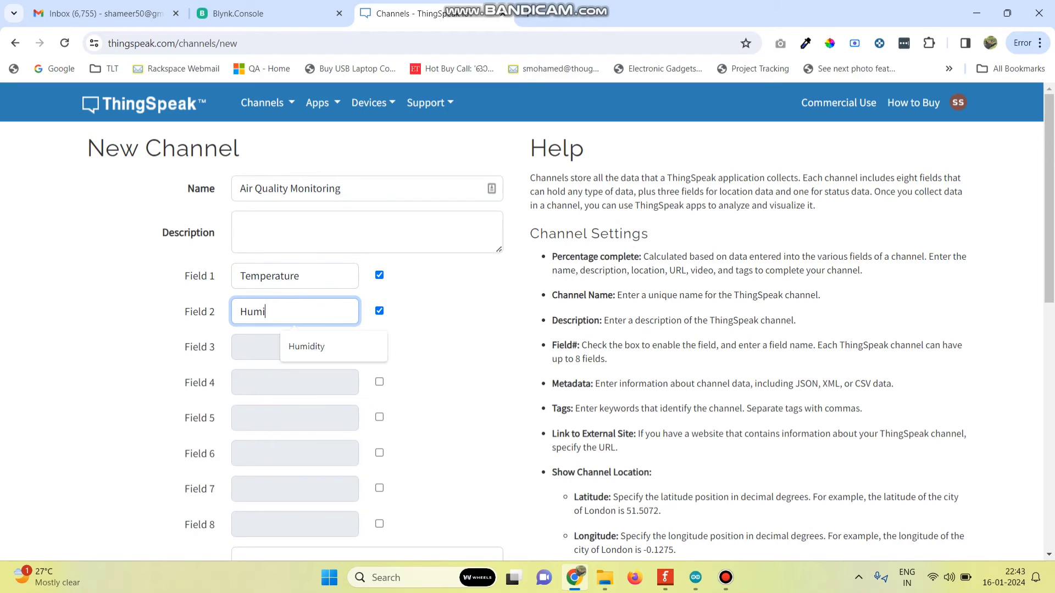
key(Tab)
key(Tab)
key(space)
text(Ai)
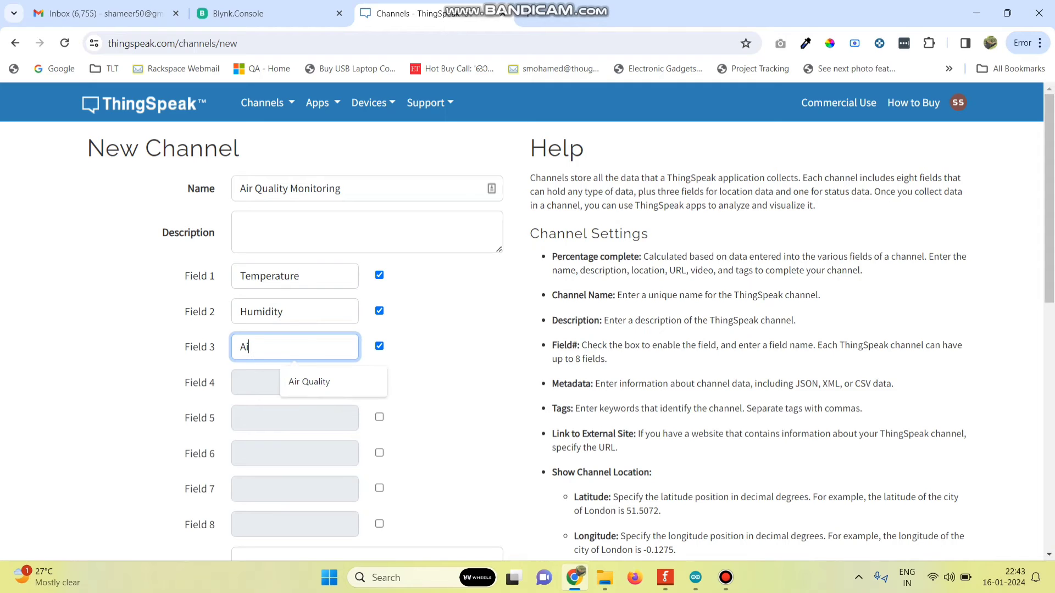
text(r Quality)
Save the channel and look over its field charts in the private view
scroll(527, 329, down, 12)
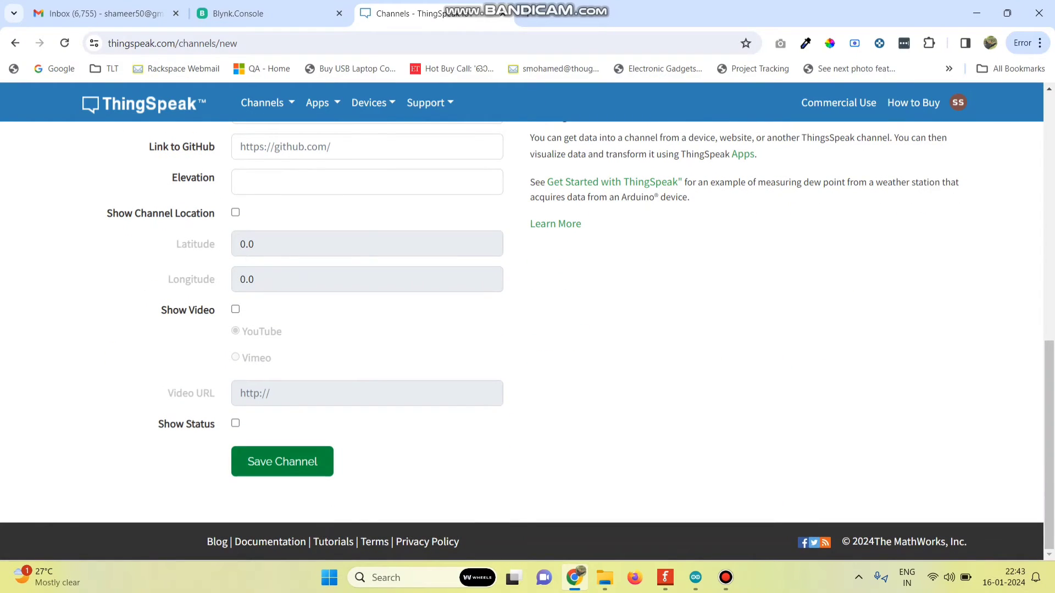
click(302, 451)
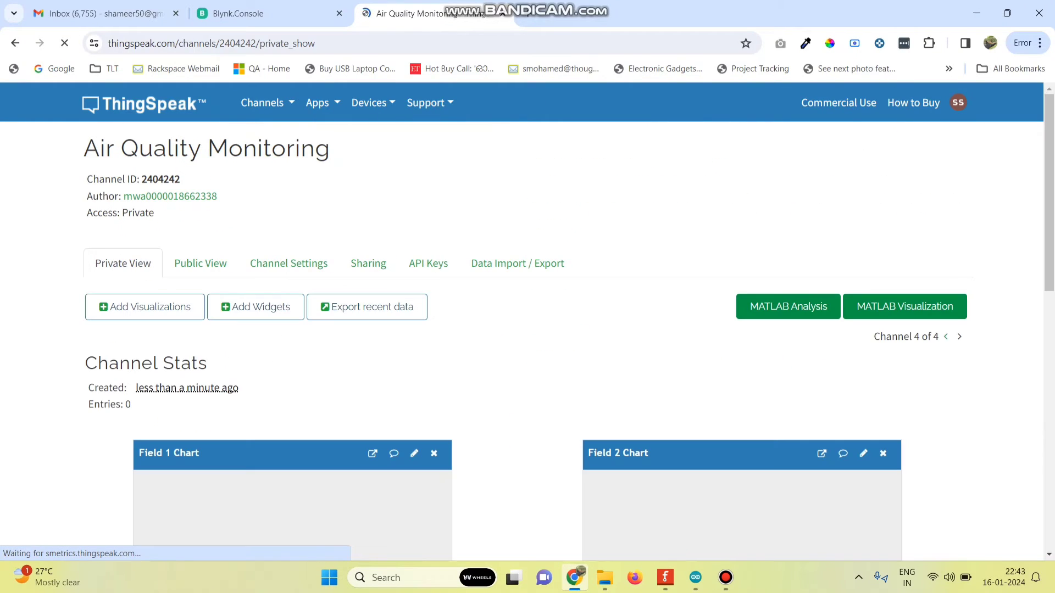
scroll(528, 329, down, 3)
scroll(527, 329, down, 3)
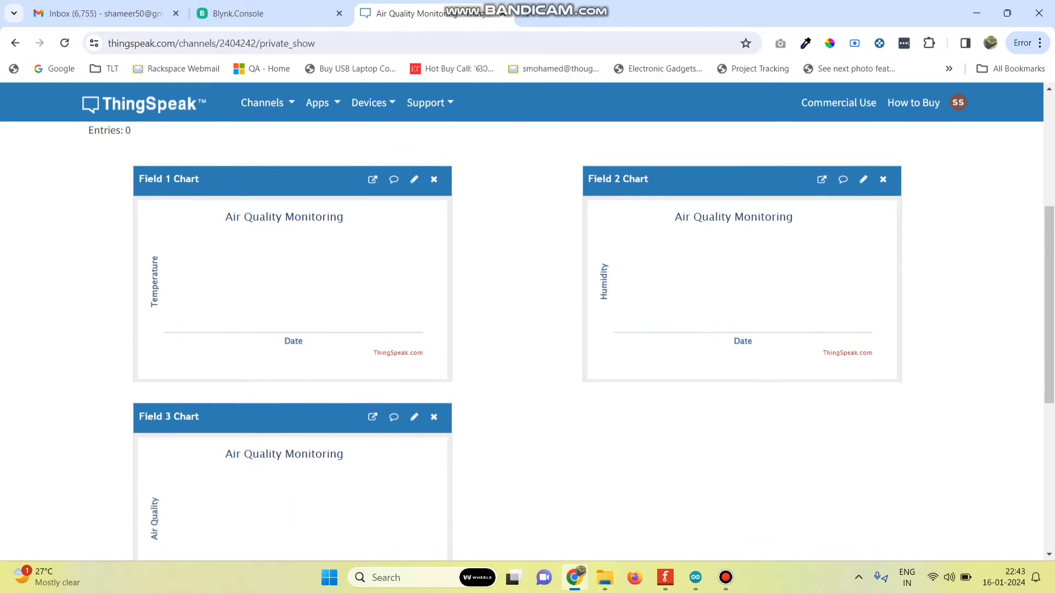
Start a gauge widget on the channel, name it Temperature and link it to Field 1
scroll(527, 330, up, 5)
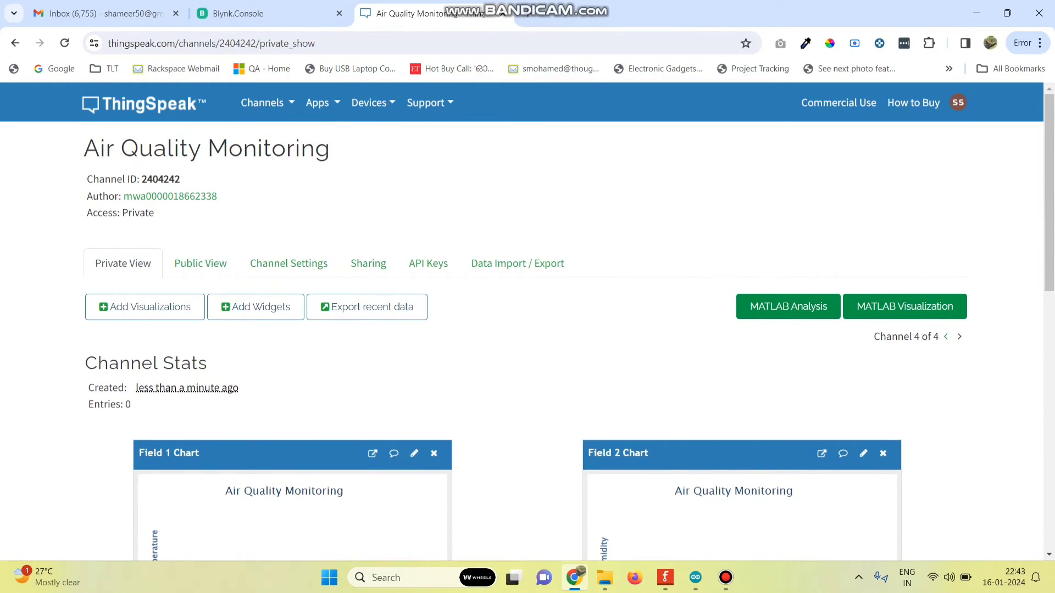
click(255, 307)
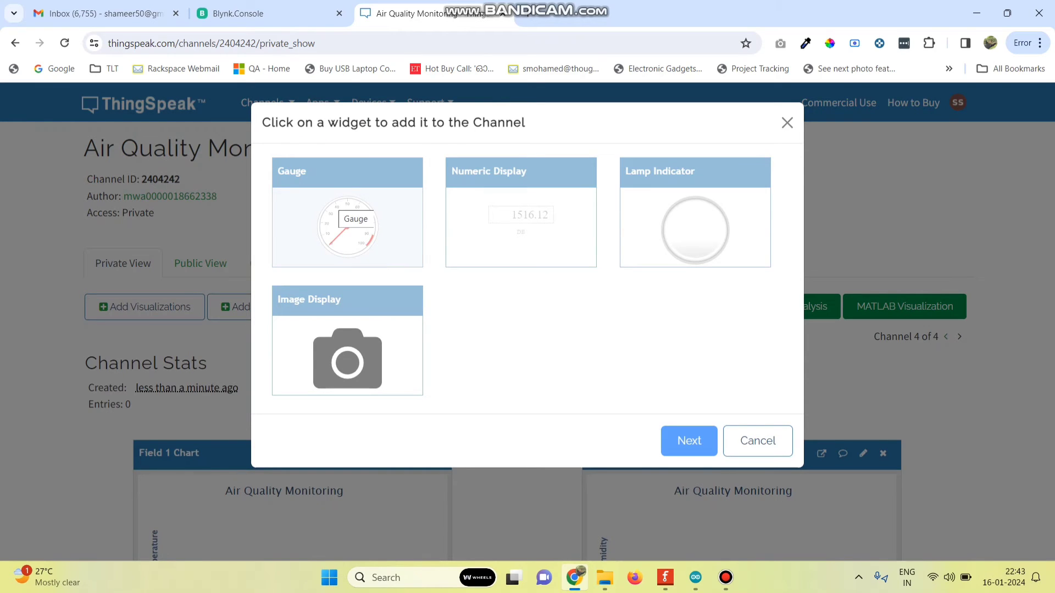
click(351, 220)
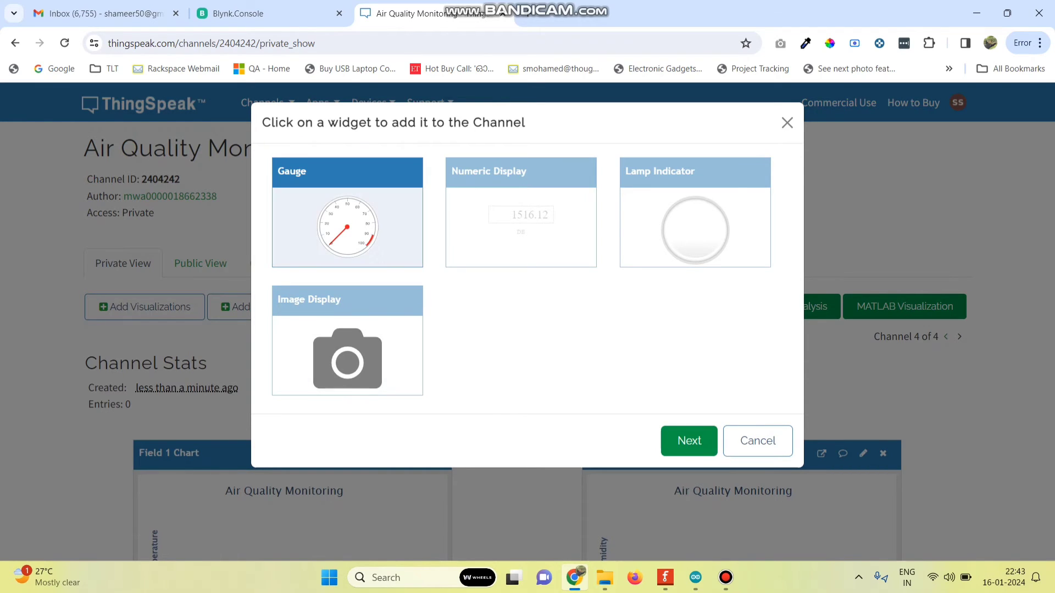
click(689, 440)
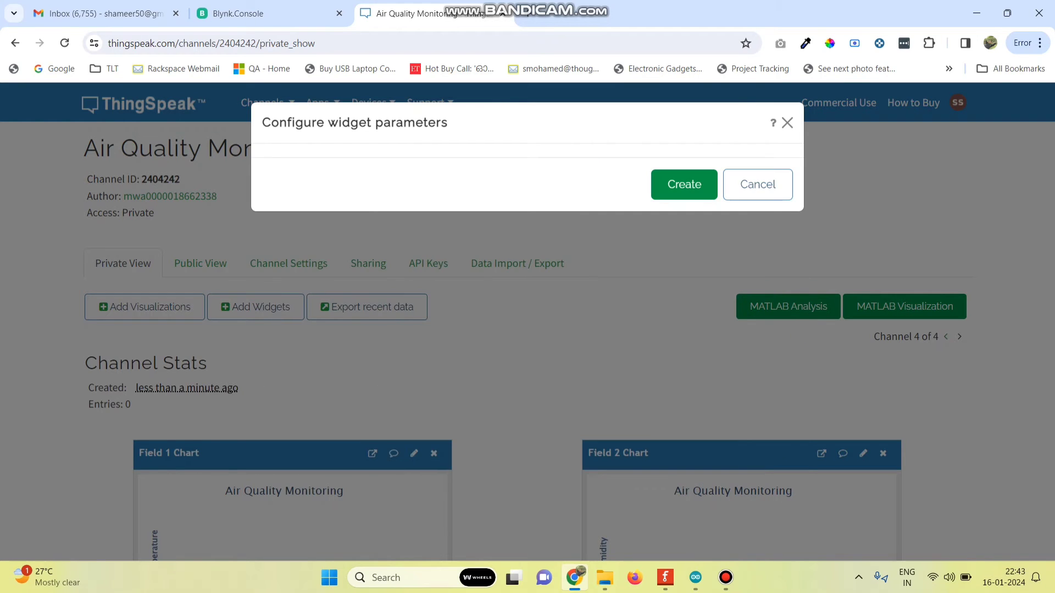
click(417, 184)
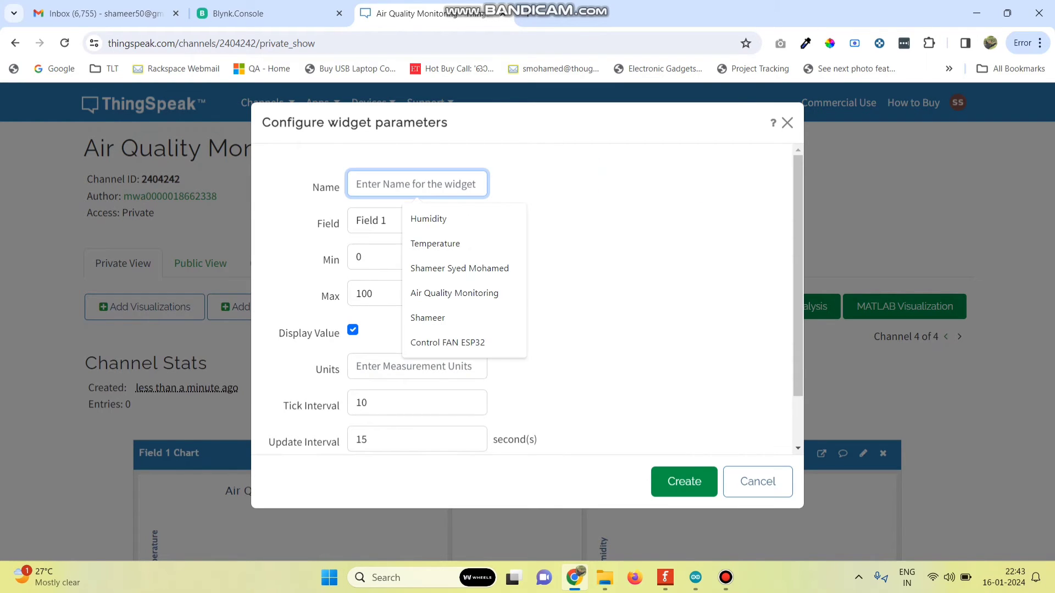
text(Tem)
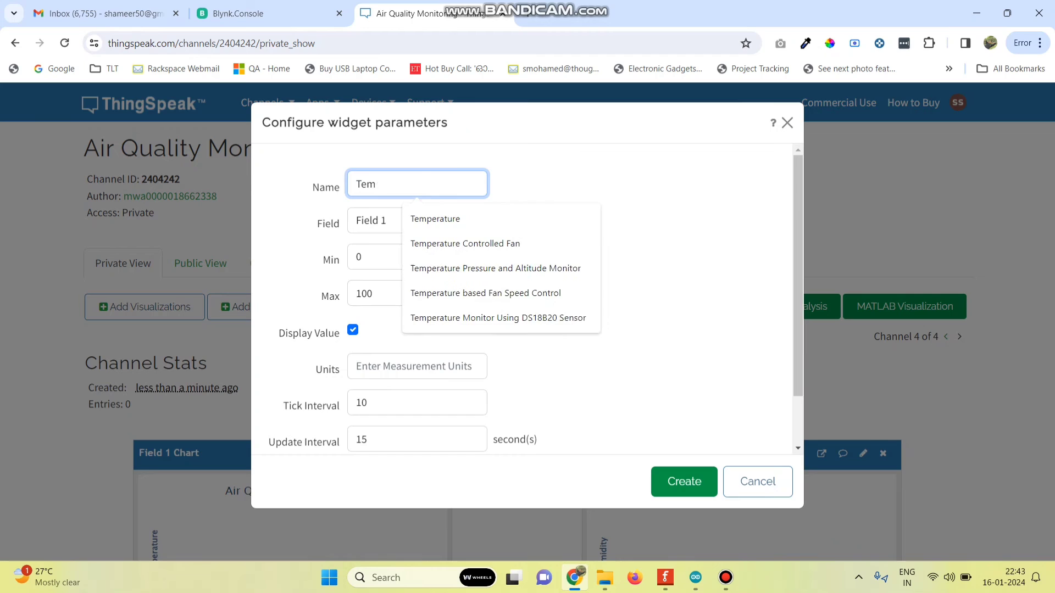
text(perature)
click(550, 185)
click(417, 220)
click(385, 241)
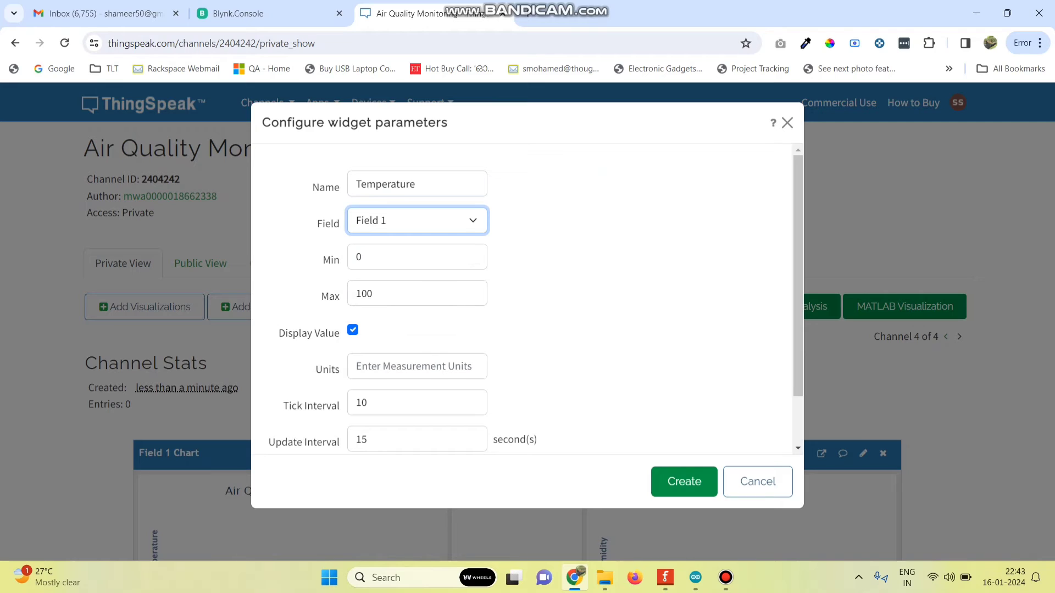
Set the Temperature gauge's units to Celsius and create the widget
scroll(528, 296, down, 2)
click(417, 307)
text(C)
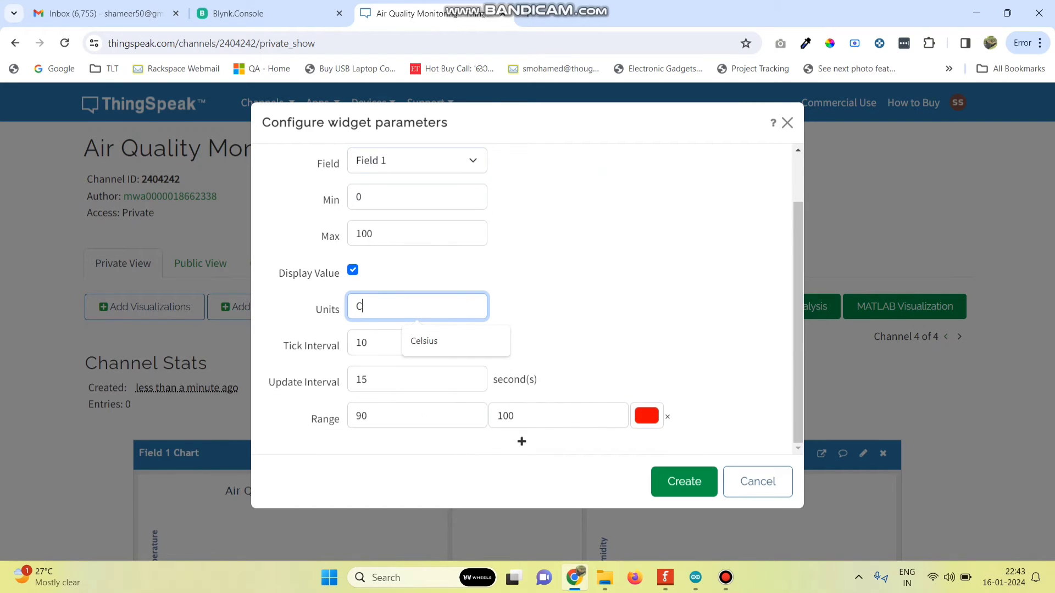
text(elsius)
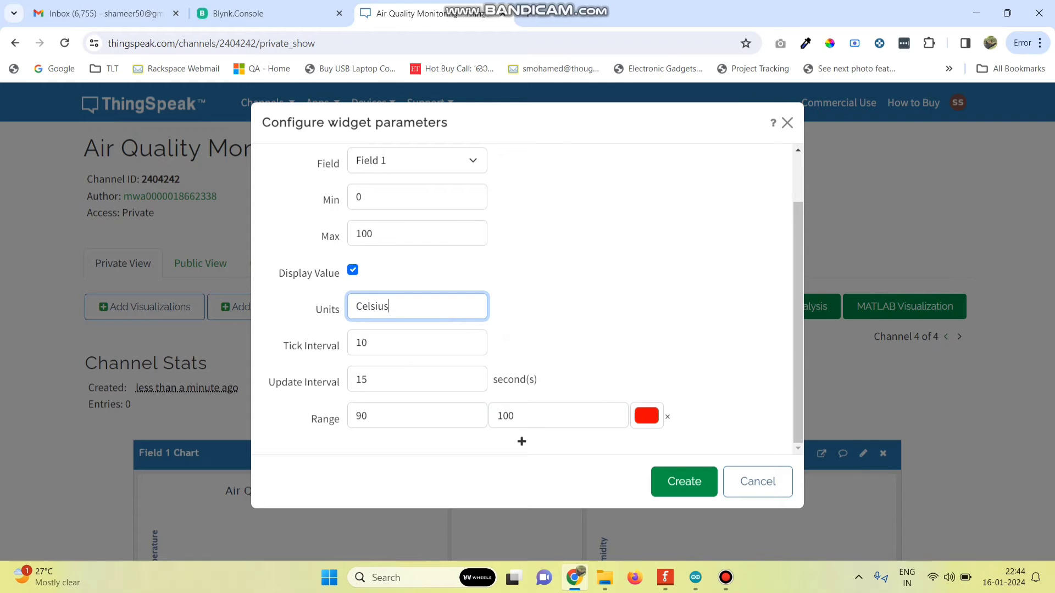
click(684, 482)
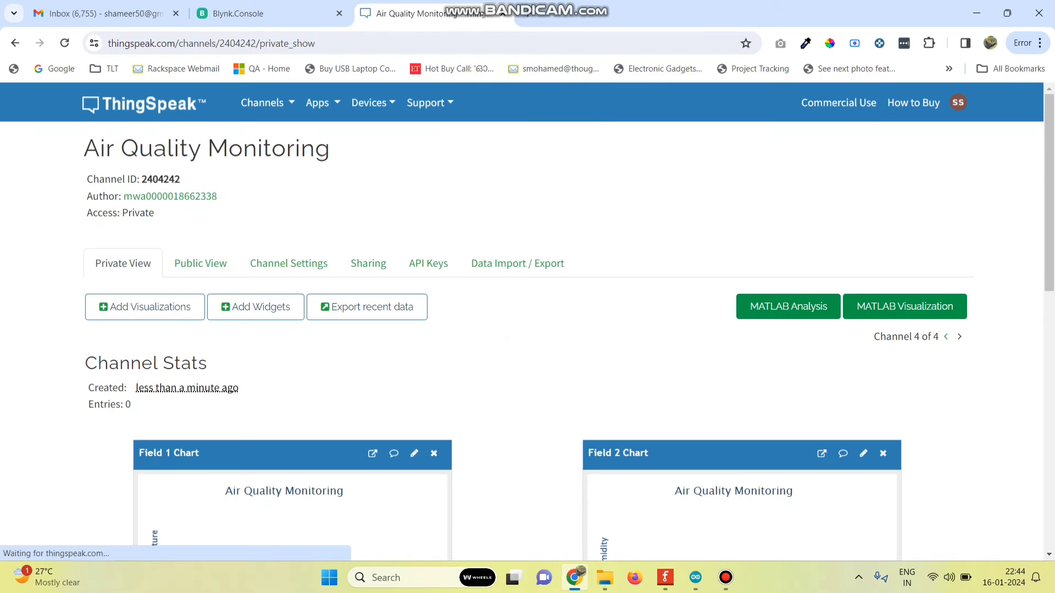
scroll(522, 322, down, 2)
scroll(522, 321, down, 2)
scroll(522, 322, up, 4)
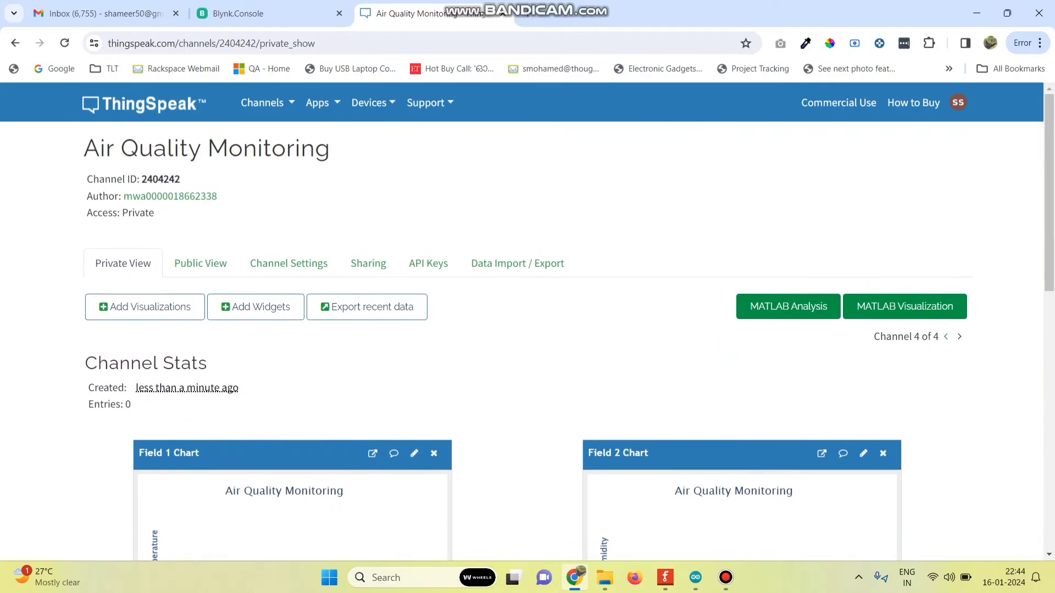
Start a second gauge widget, name it Humidity and link it to Field 2
click(256, 306)
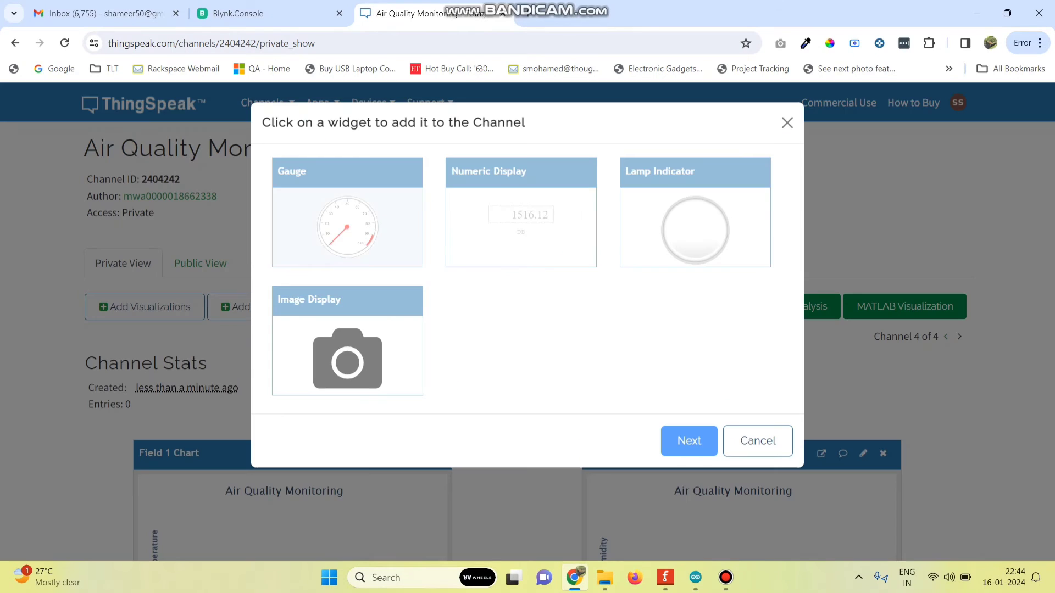
click(347, 227)
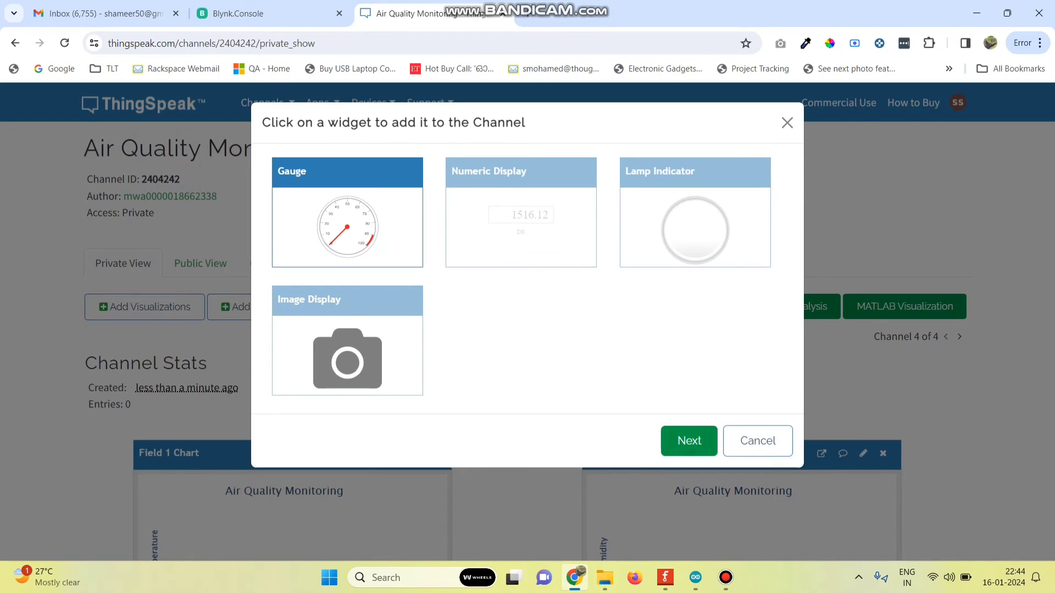
click(689, 441)
click(417, 184)
text(Humidity)
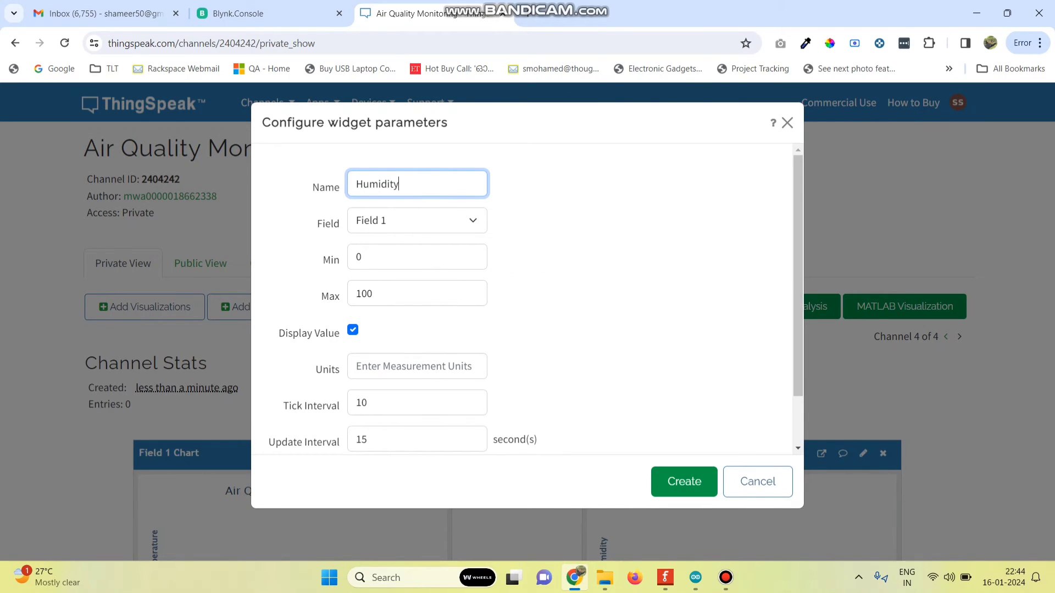
click(471, 220)
click(472, 254)
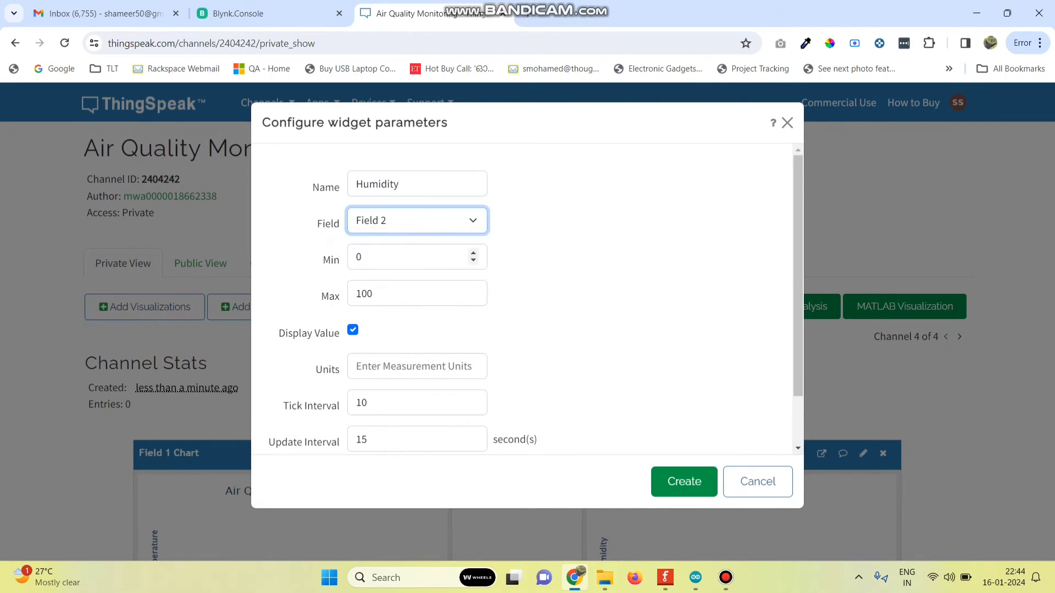
Set the Humidity gauge's units to % and create the widget
scroll(418, 297, down, 1)
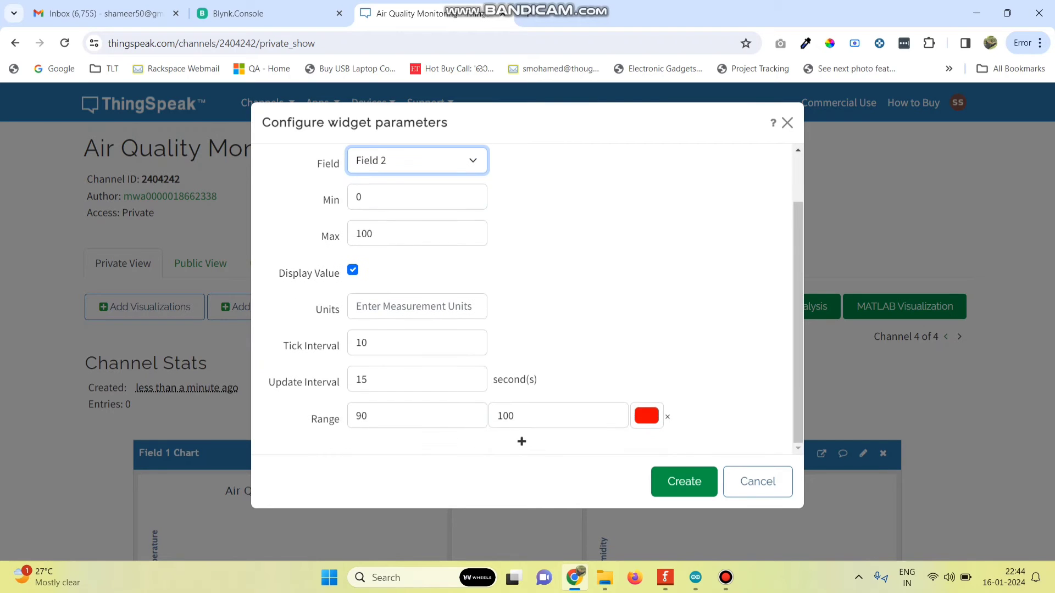
click(417, 307)
text(%)
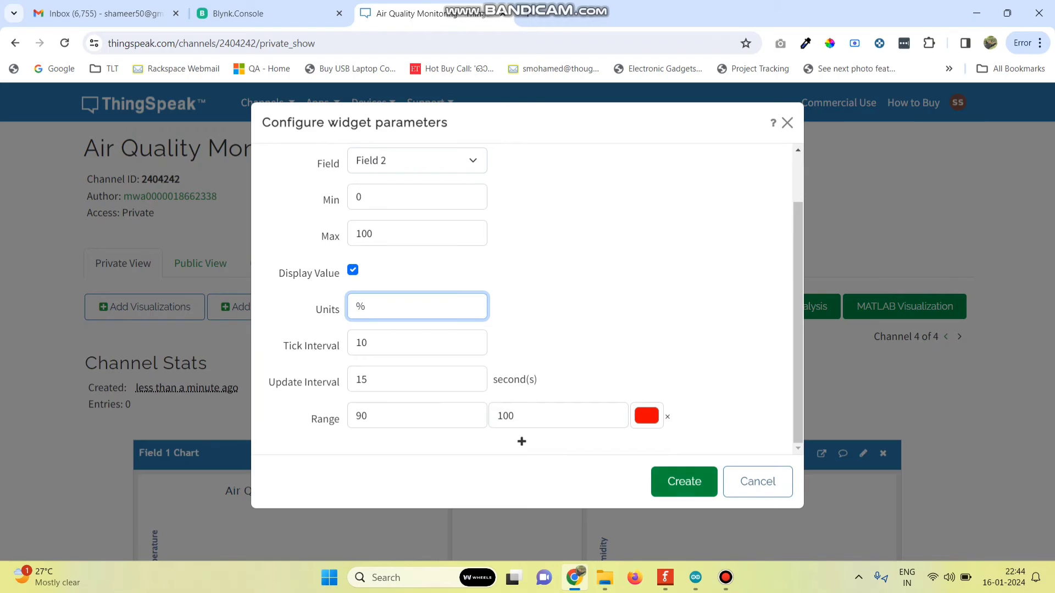
click(684, 481)
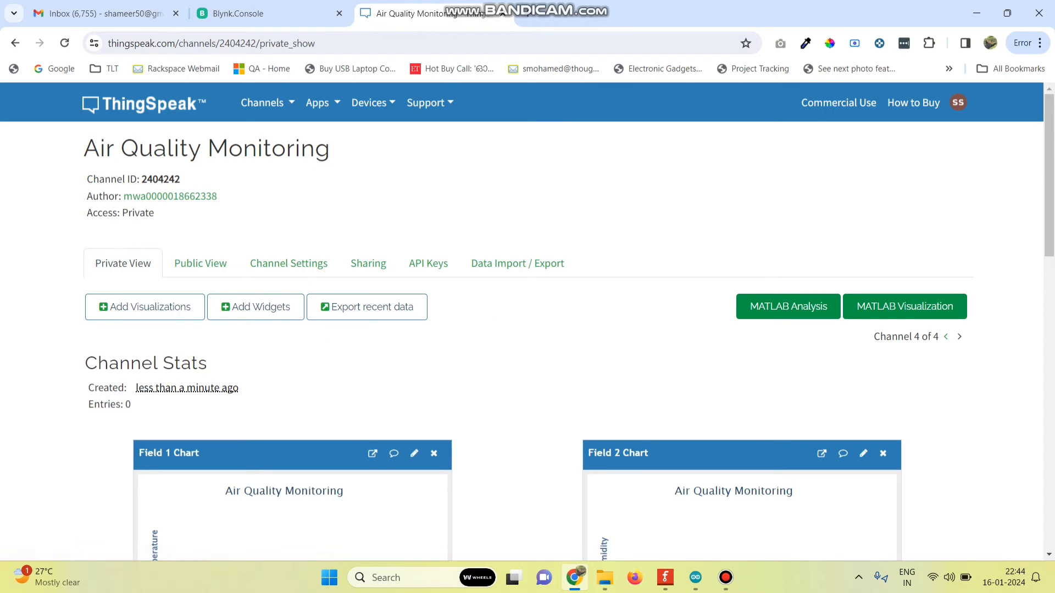
Start a third gauge widget, name it Air Quality and link it to Field 3
click(255, 306)
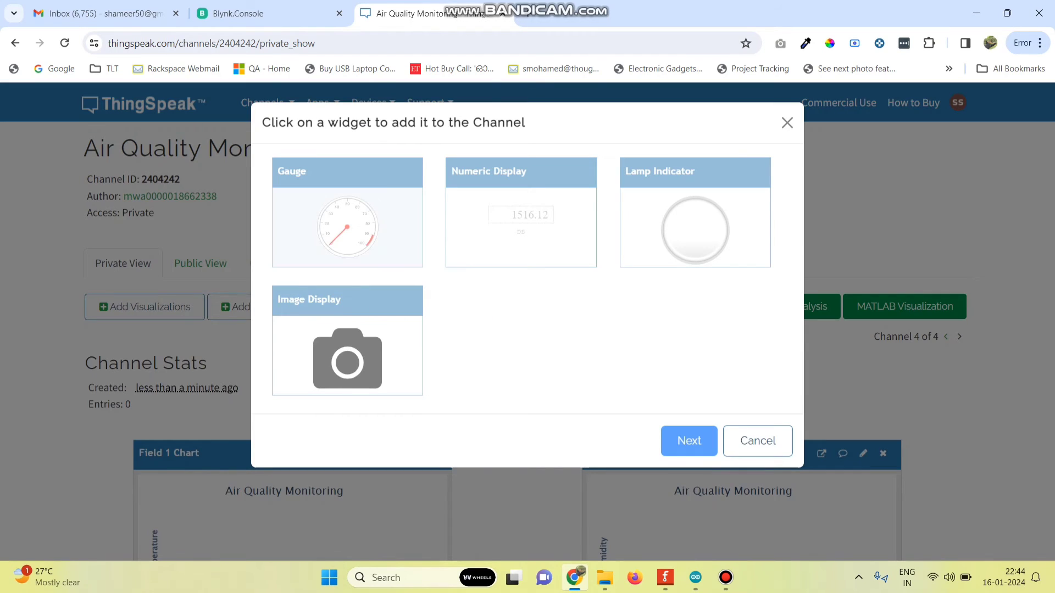
click(347, 226)
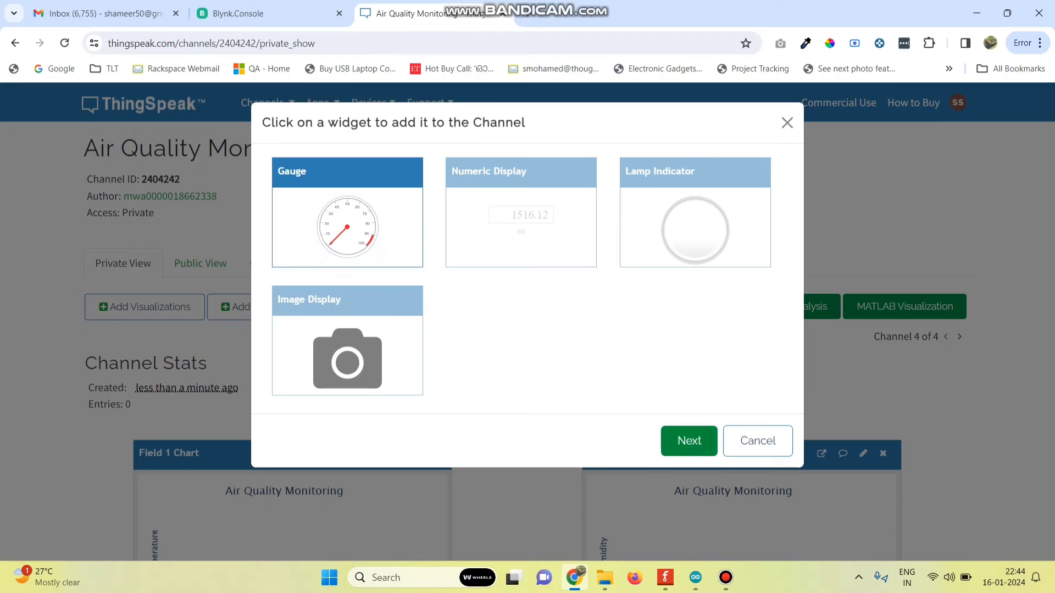
click(689, 440)
click(417, 184)
text(Air Quality)
click(379, 221)
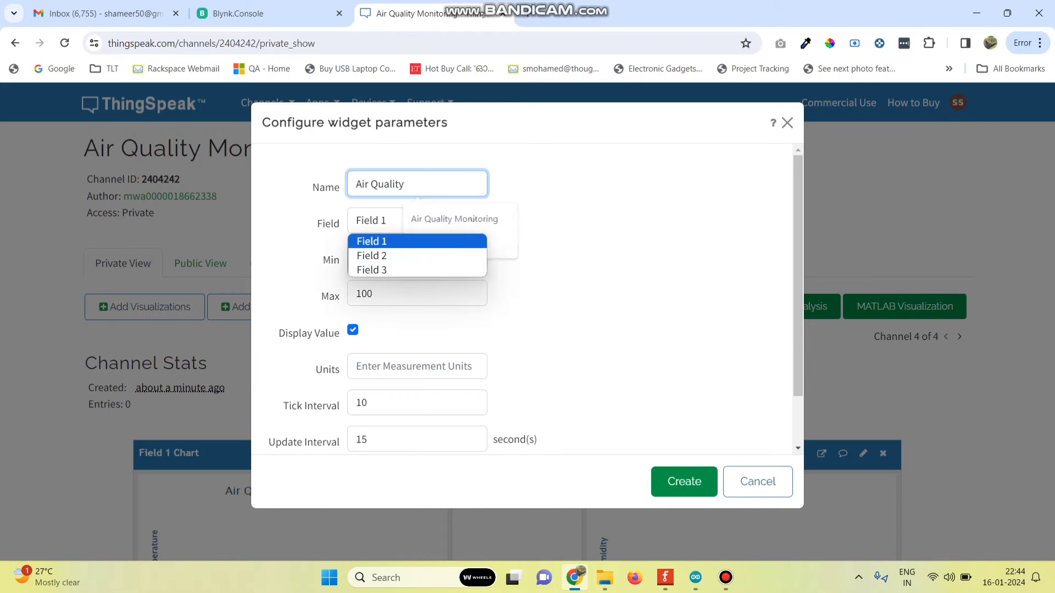
click(378, 269)
Give the Air Quality gauge a maximum of 1000 and PPM units, and create the widget
click(379, 294)
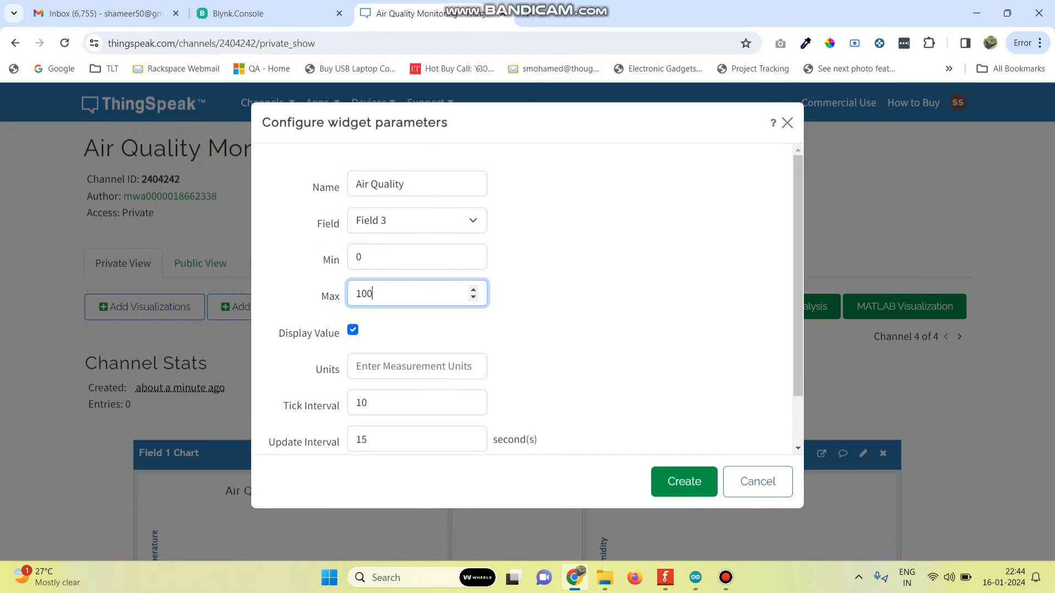
text(0)
key(Tab)
key(Tab)
text(PPM)
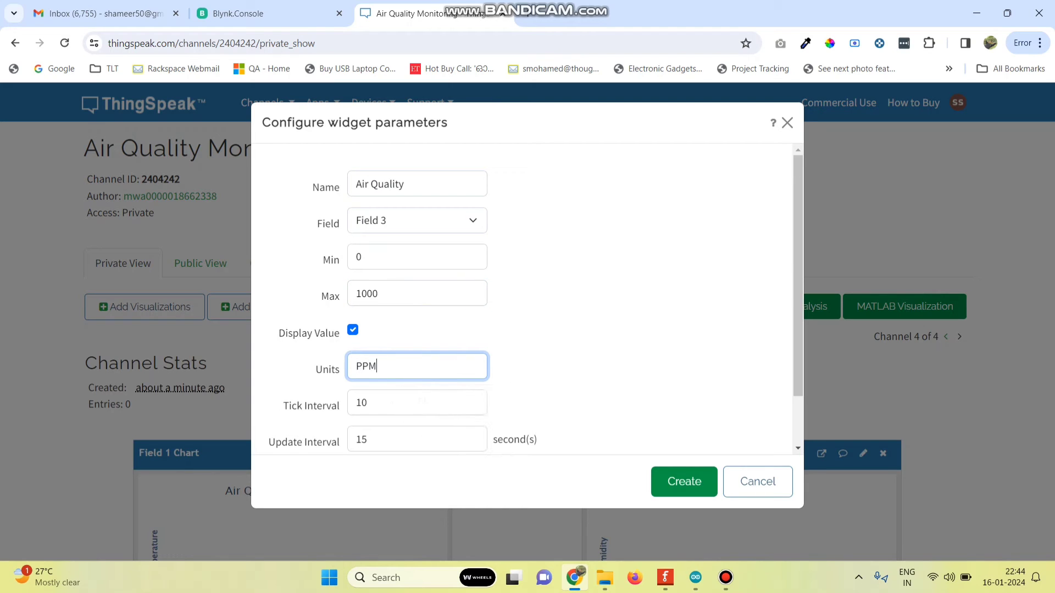
click(706, 479)
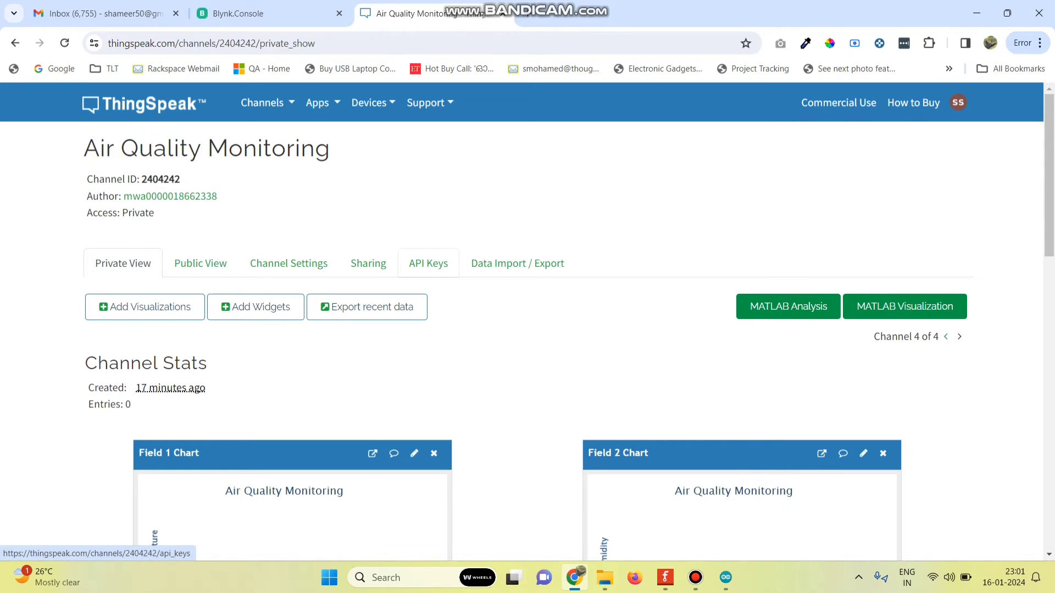
Show the Air Quality Monitoring channel's API keys and copy its Write API Key
click(429, 264)
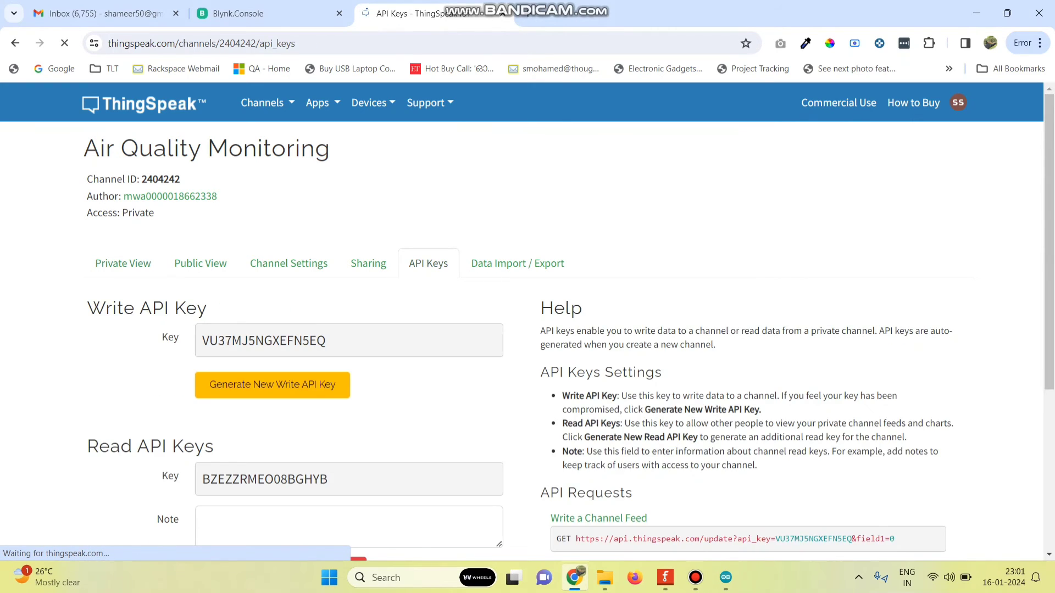
double_click(264, 340)
key(ctrl+c)
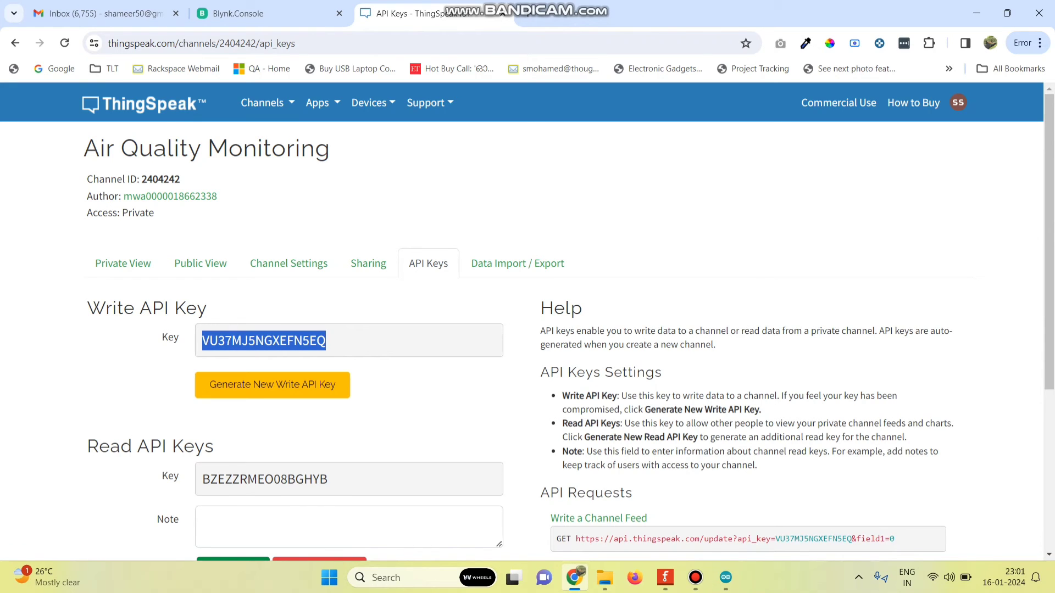
Switch to the Arduino IDE, replace the apiKey string's value with the copied ThingSpeak Write API key and save the sketch
click(726, 577)
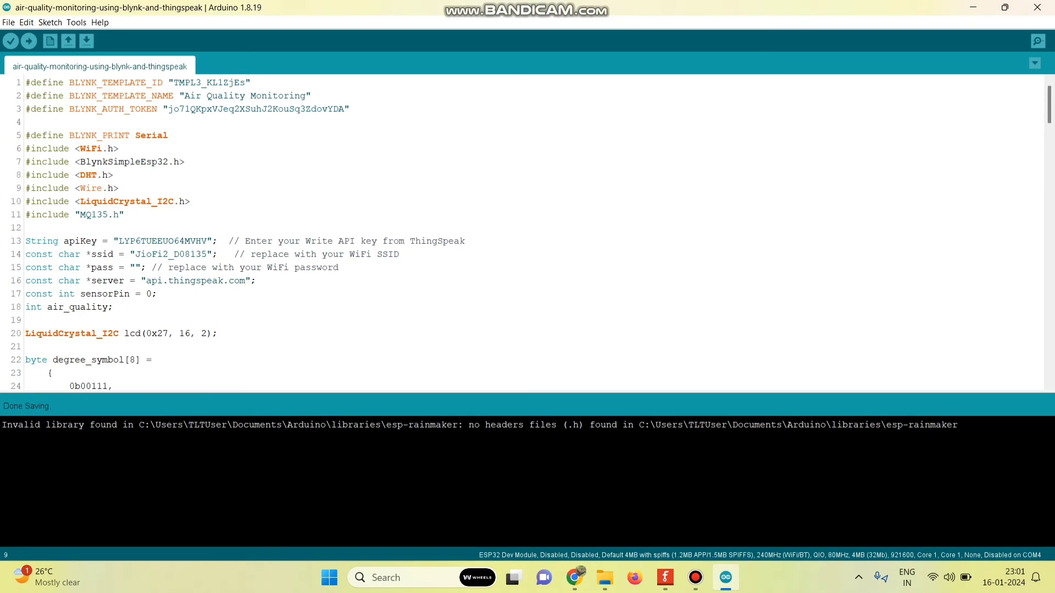
double_click(164, 241)
key(ctrl+v)
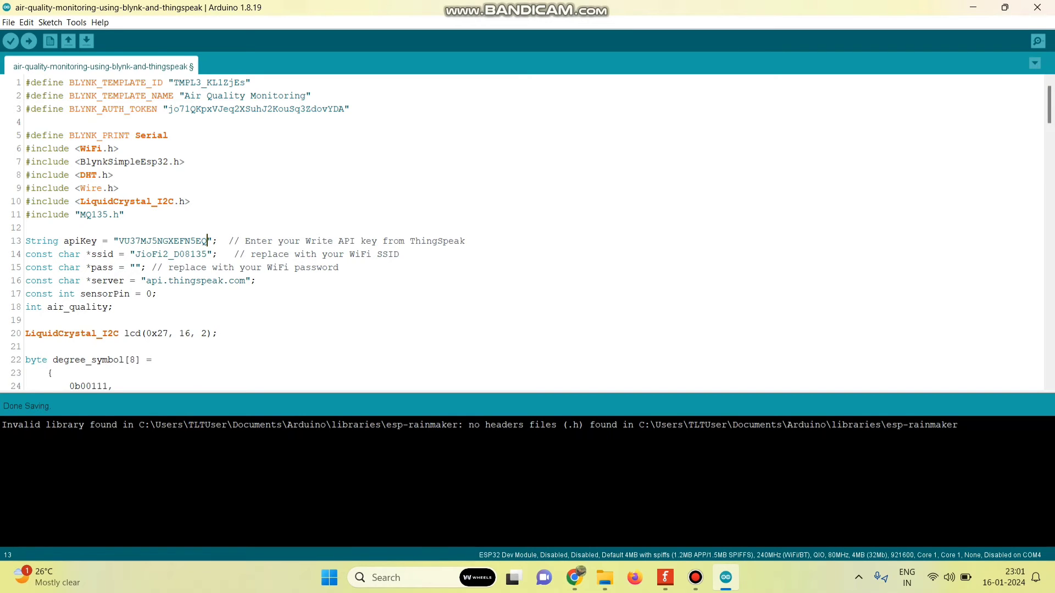
key(ctrl+s)
Set the sketch's target board to ESP32 Dev Module and its serial port to COM4
click(77, 21)
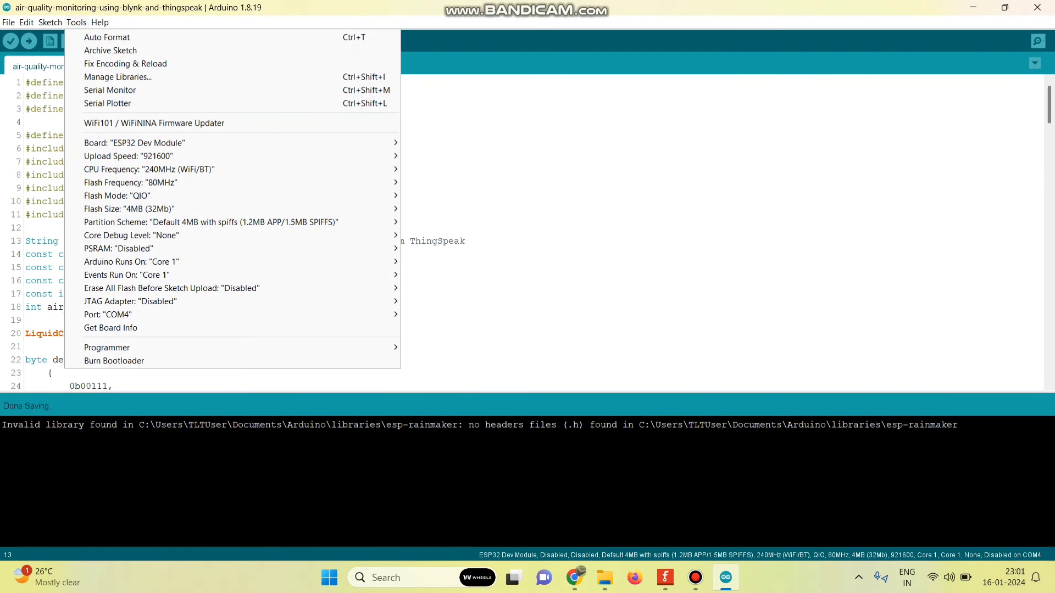
mouse_move(164, 156)
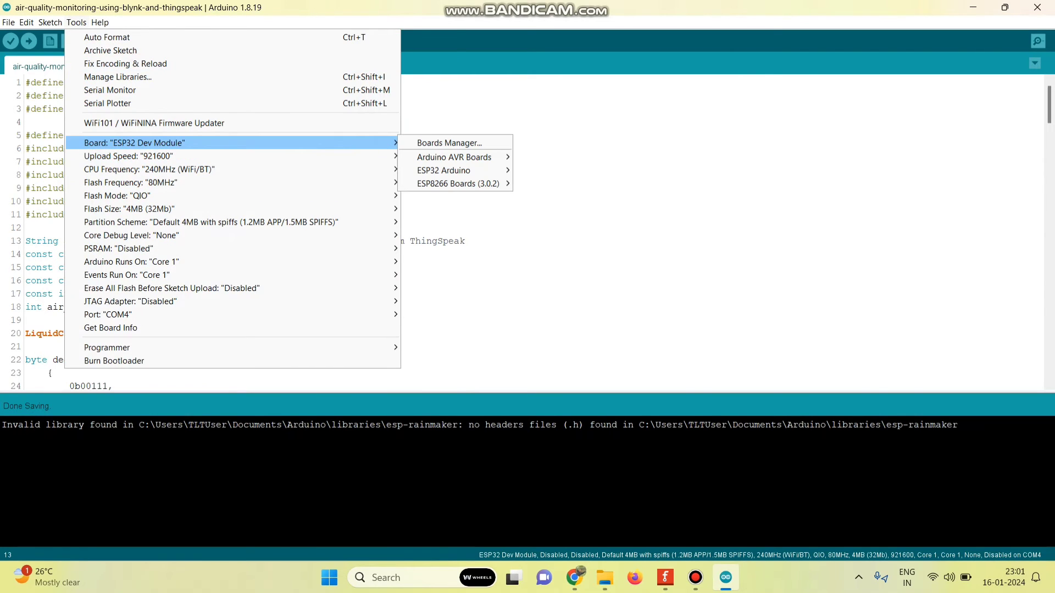
mouse_move(444, 170)
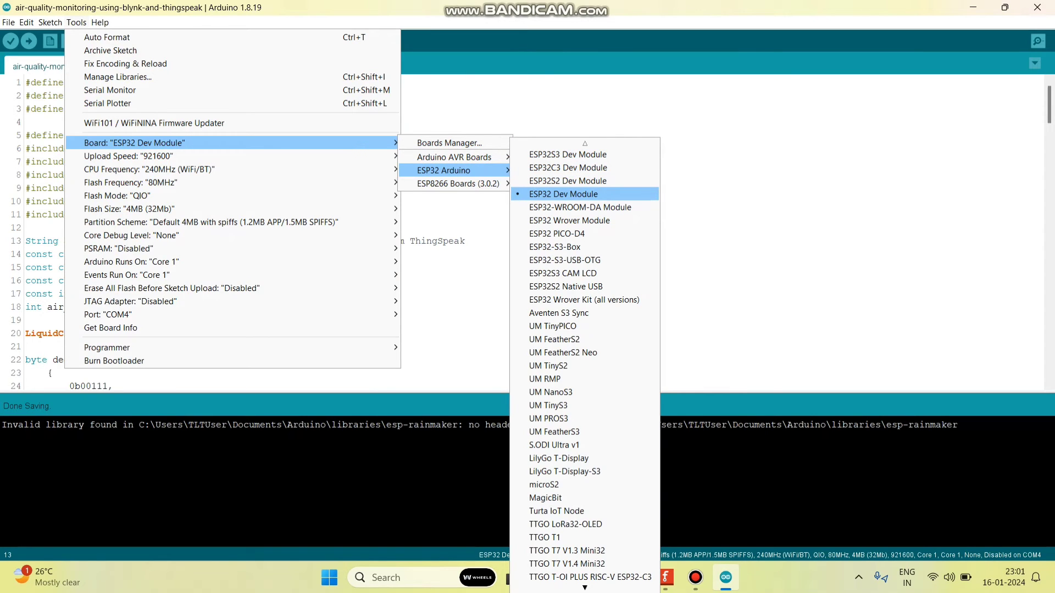
click(563, 194)
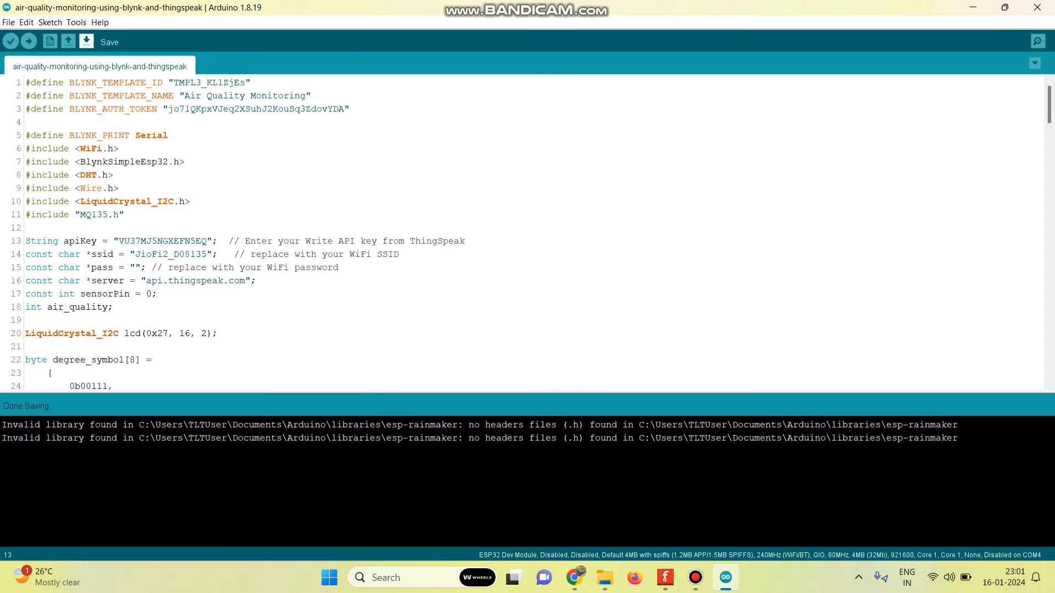
click(77, 22)
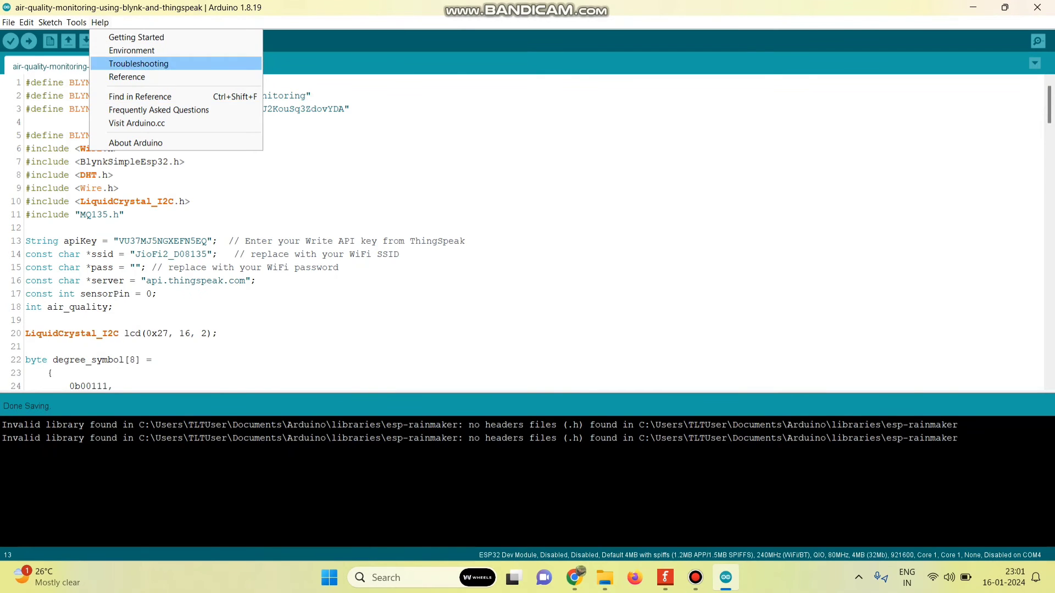
mouse_move(76, 23)
mouse_move(132, 315)
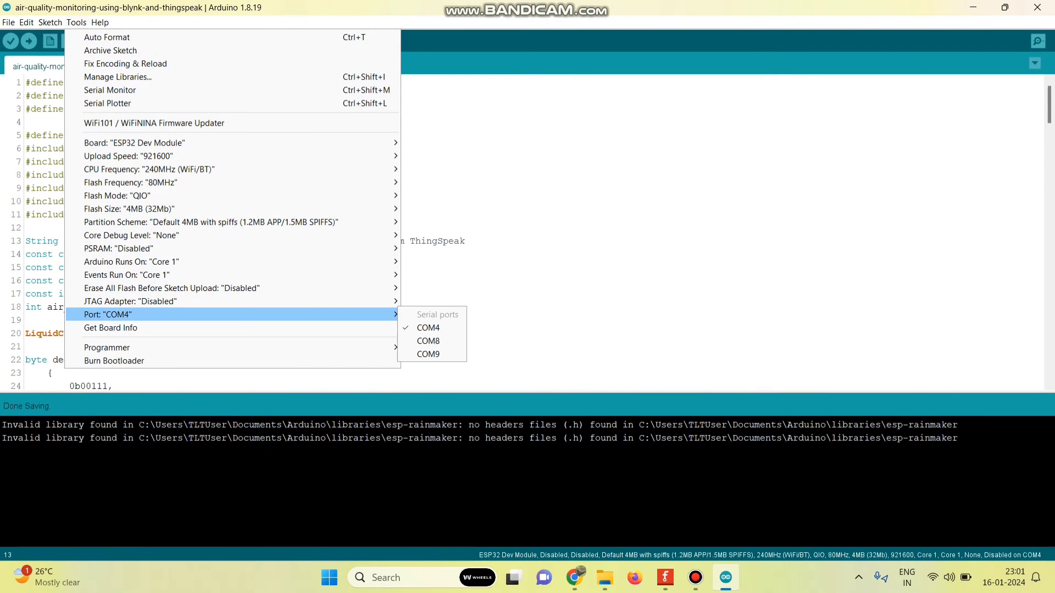
click(428, 328)
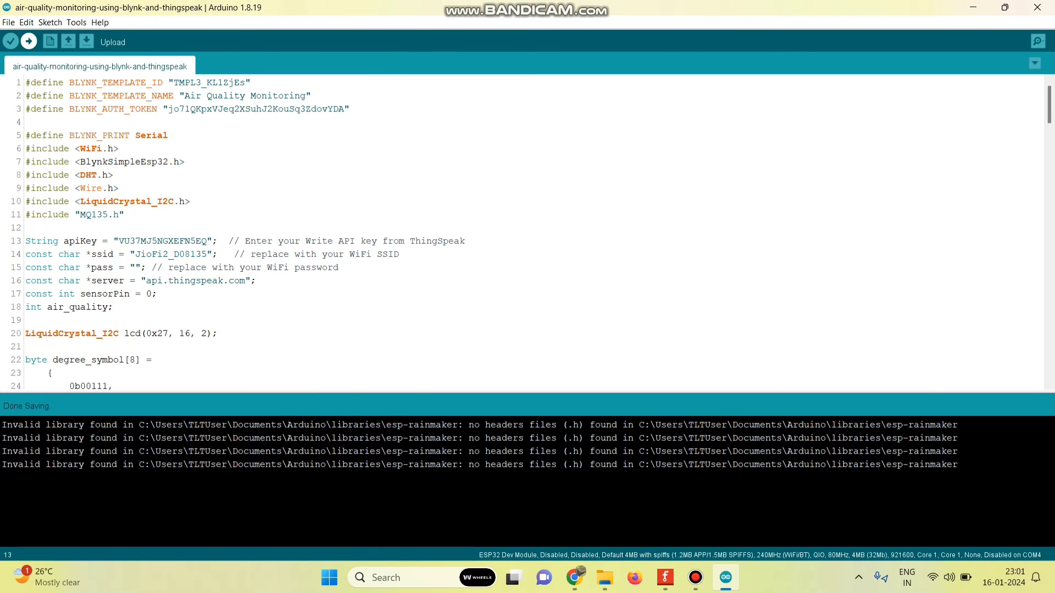
Upload the air quality monitoring sketch to the ESP32 board
click(28, 41)
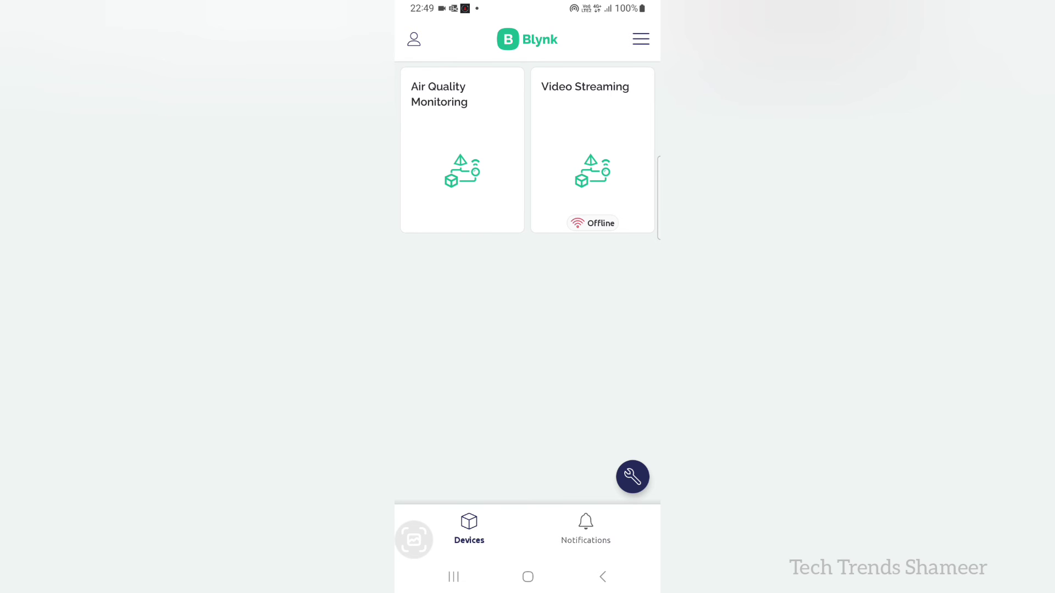
Switch to the Blynk mobile app, open the Air Quality Monitoring device in Developer Mode and add three Gauge widgets
click(462, 150)
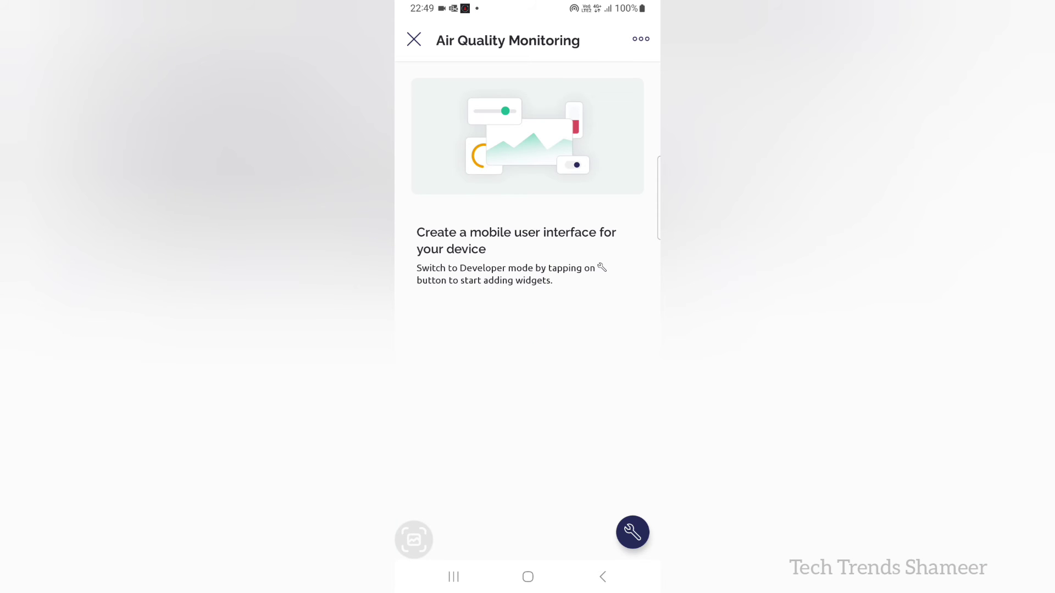
click(632, 532)
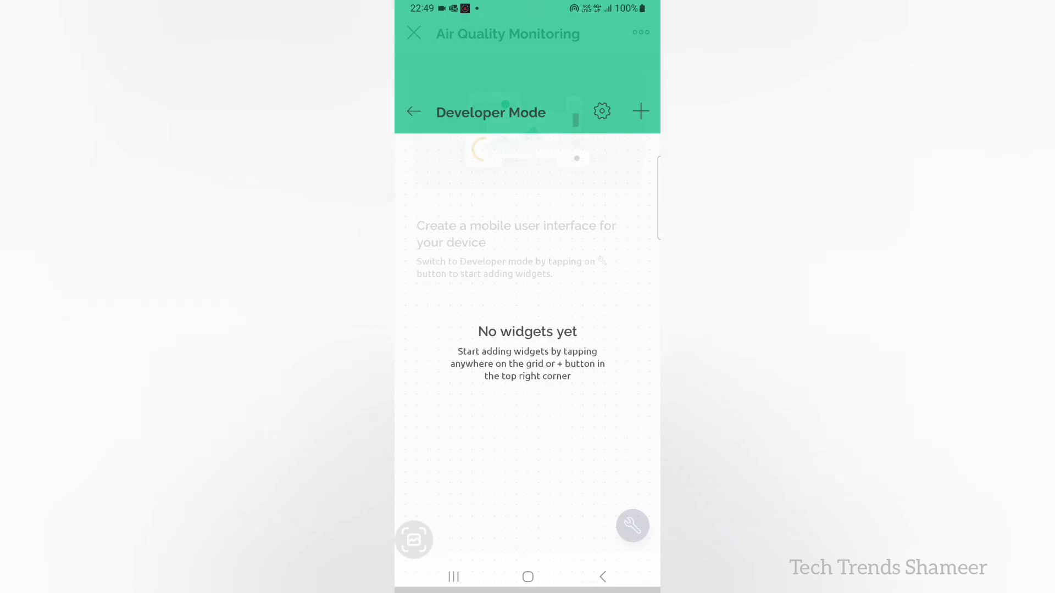
click(640, 39)
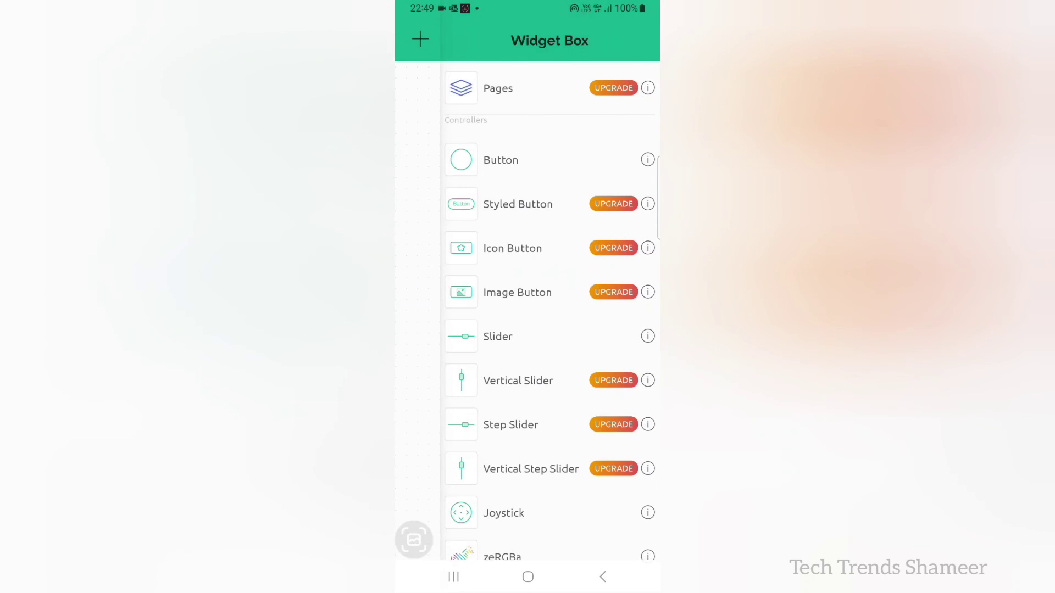
scroll(550, 313, down, 10)
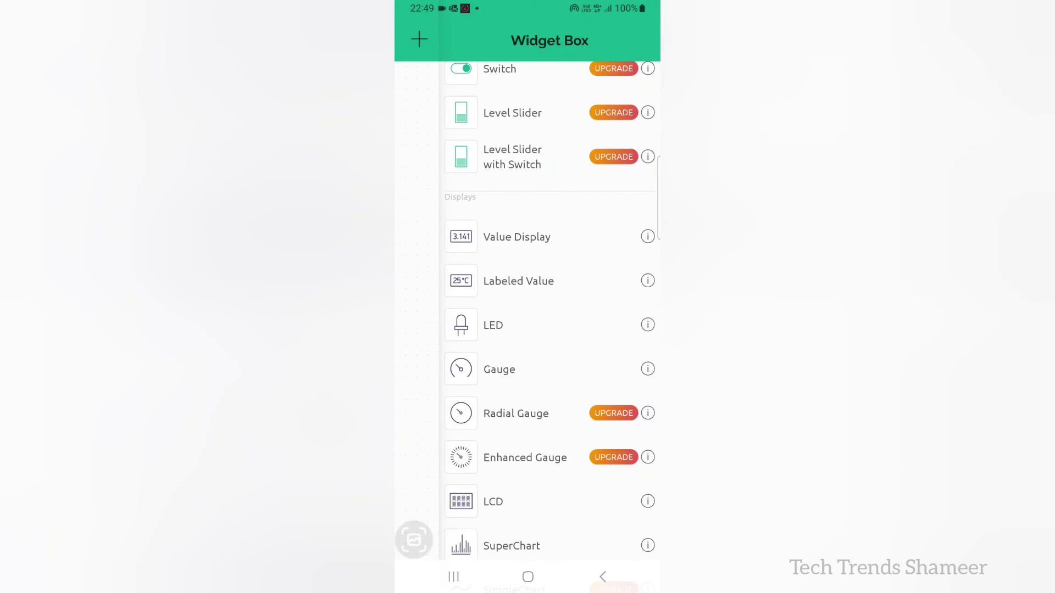
click(497, 369)
click(641, 38)
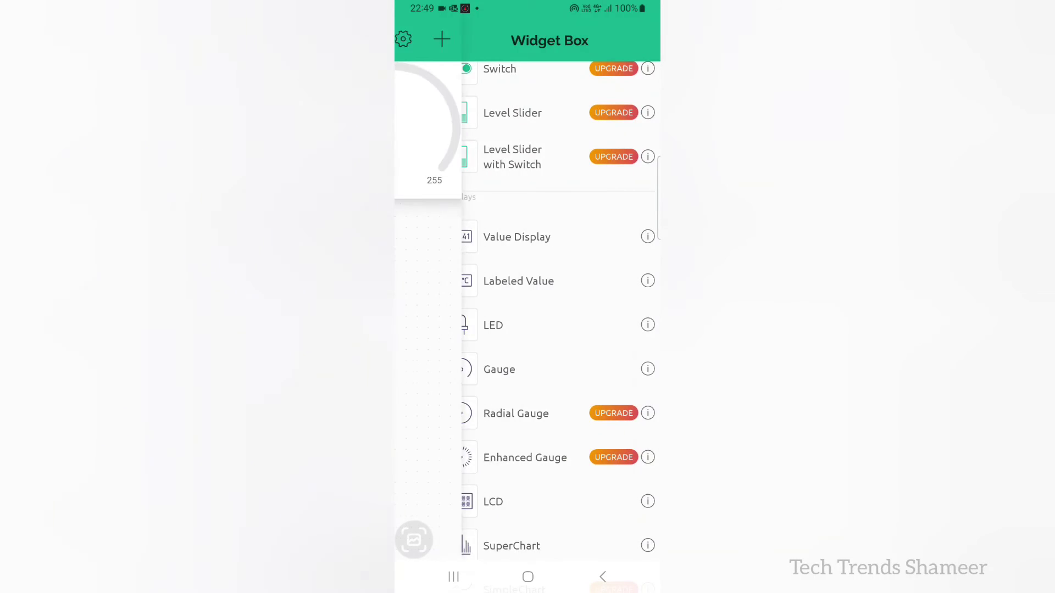
click(497, 368)
click(640, 38)
click(498, 367)
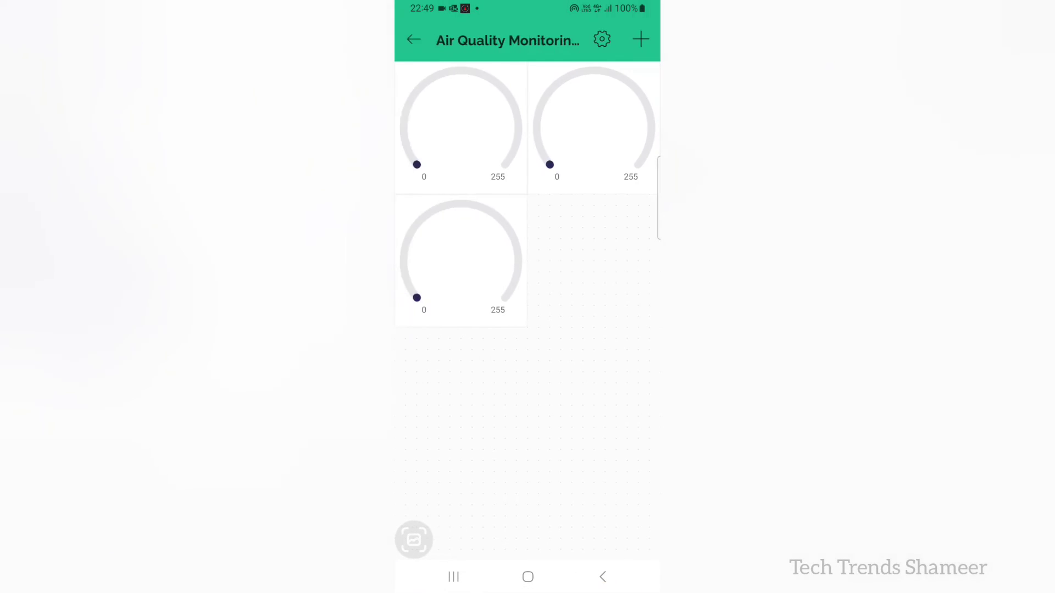
Assign the Temperature (V0) datastream to the first gauge
click(461, 128)
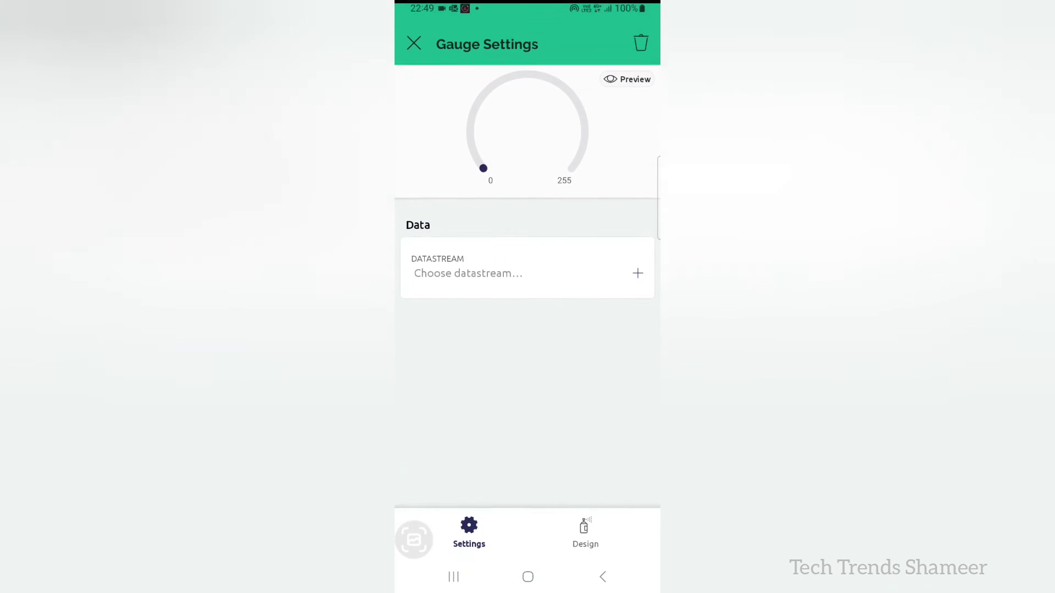
click(468, 269)
click(484, 138)
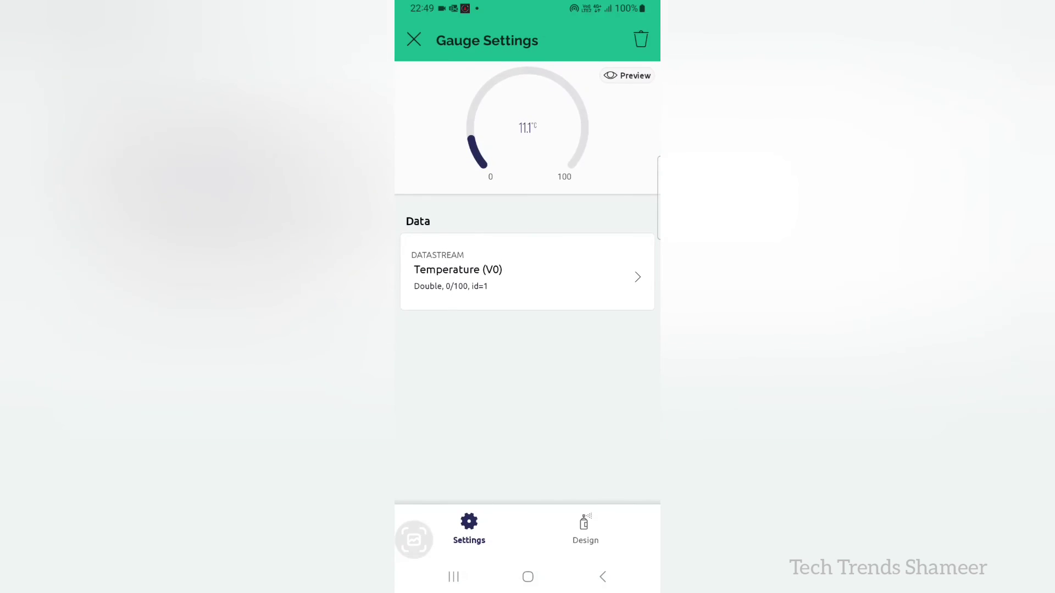
Title the first gauge Temperature in its design settings and return to the dashboard
click(585, 529)
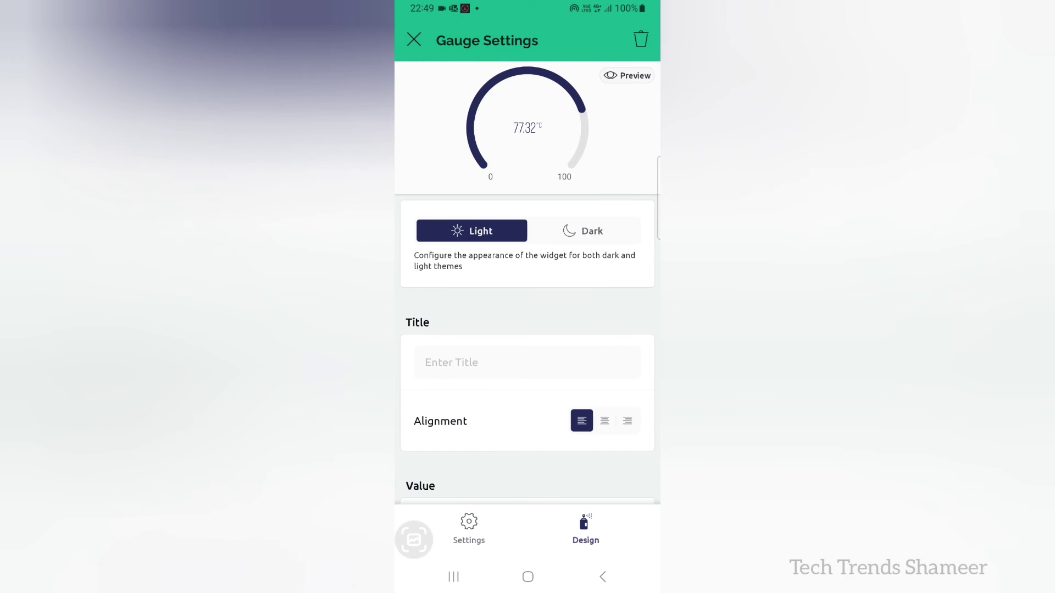
click(526, 363)
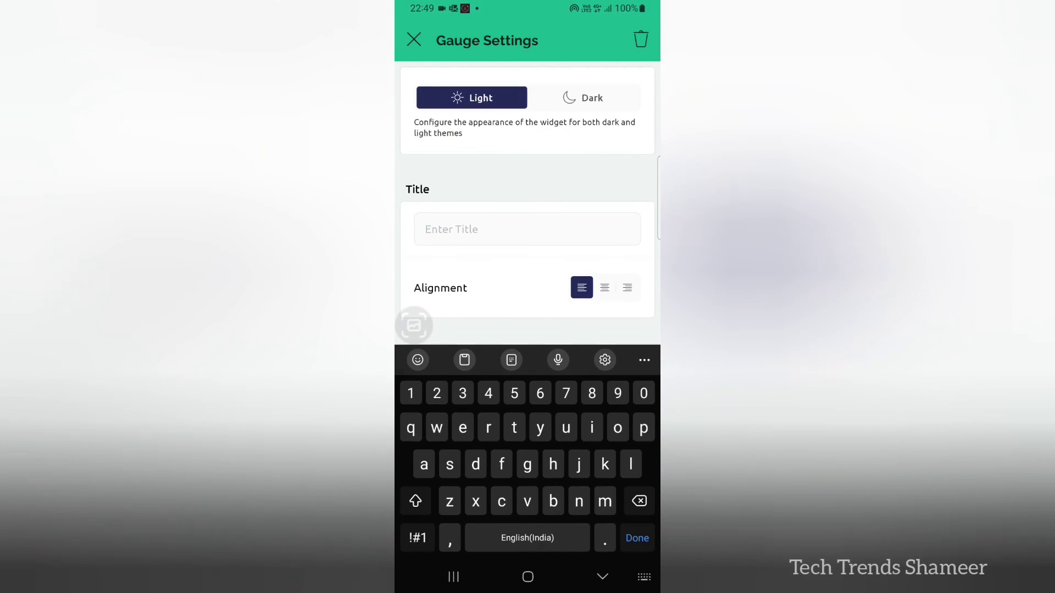
click(415, 501)
text(Tem)
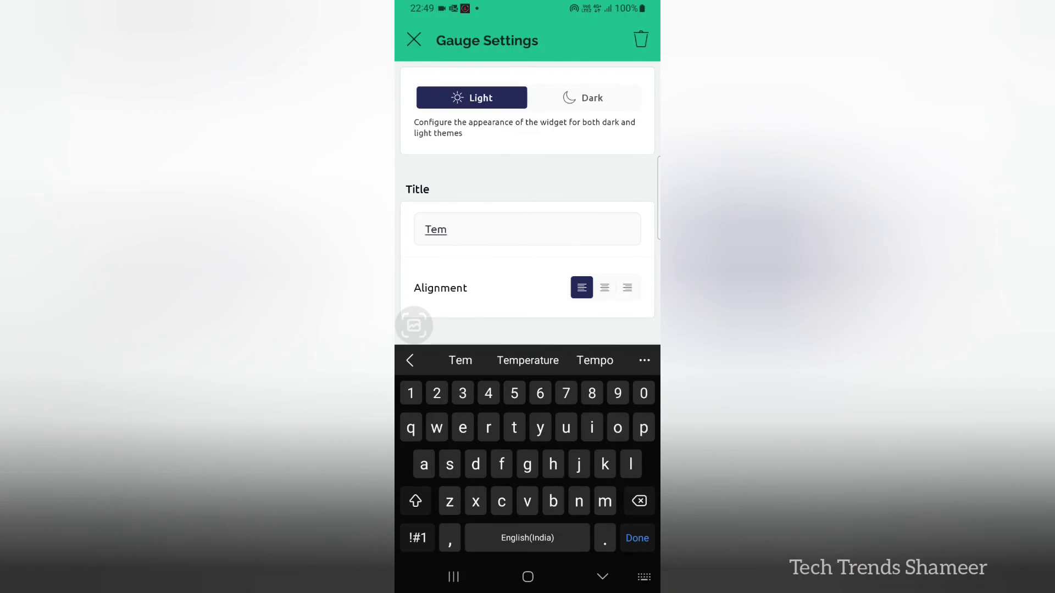
click(528, 360)
key(BackSpace)
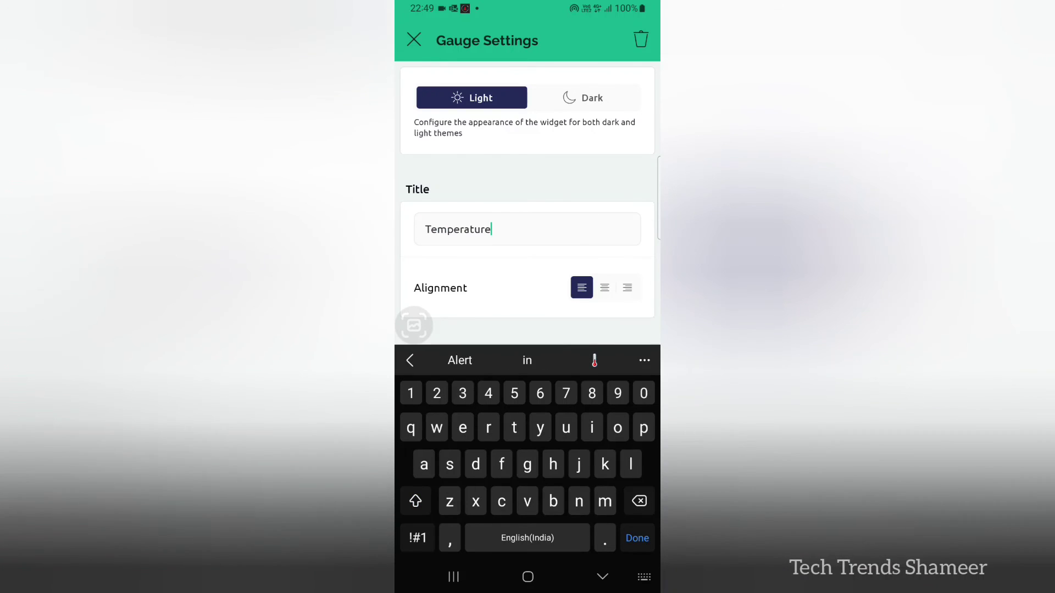
click(637, 538)
click(602, 577)
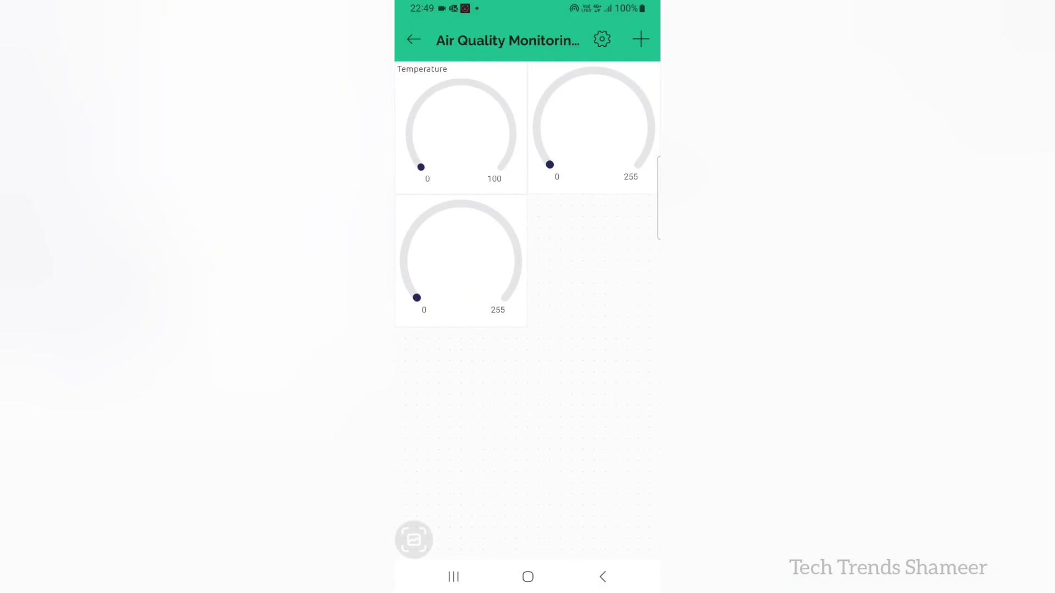
Open the settings of the second gauge, beside the Temperature gauge
click(594, 126)
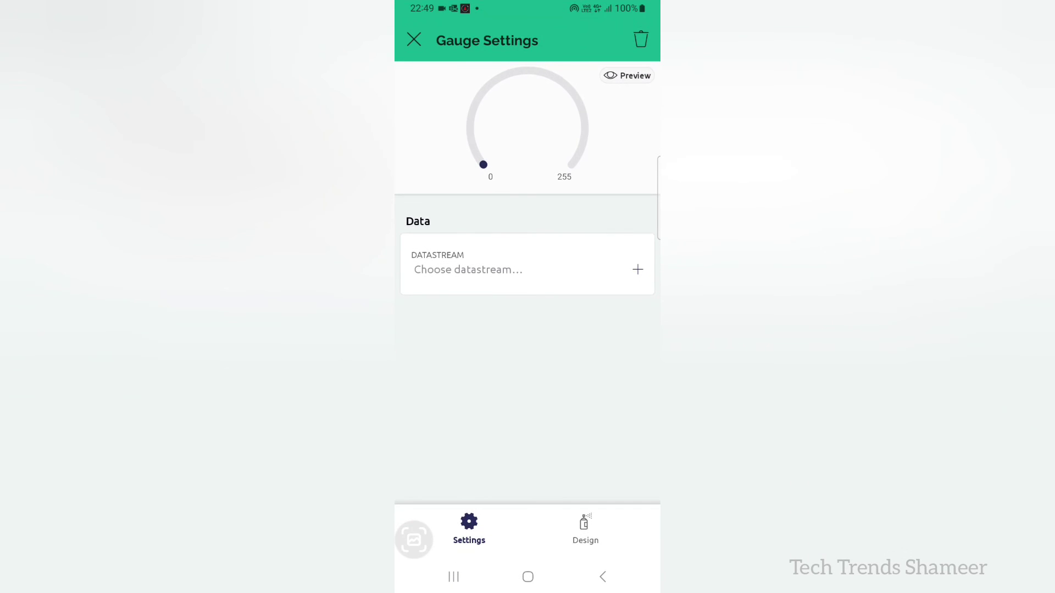